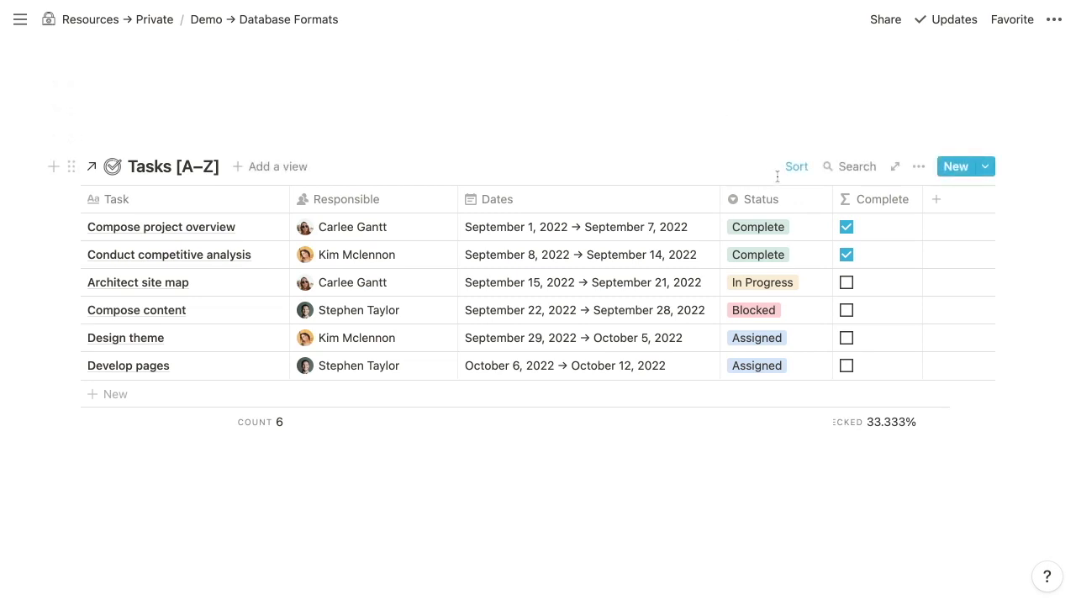
Review the sort rule applied to the Tasks table.
click(803, 175)
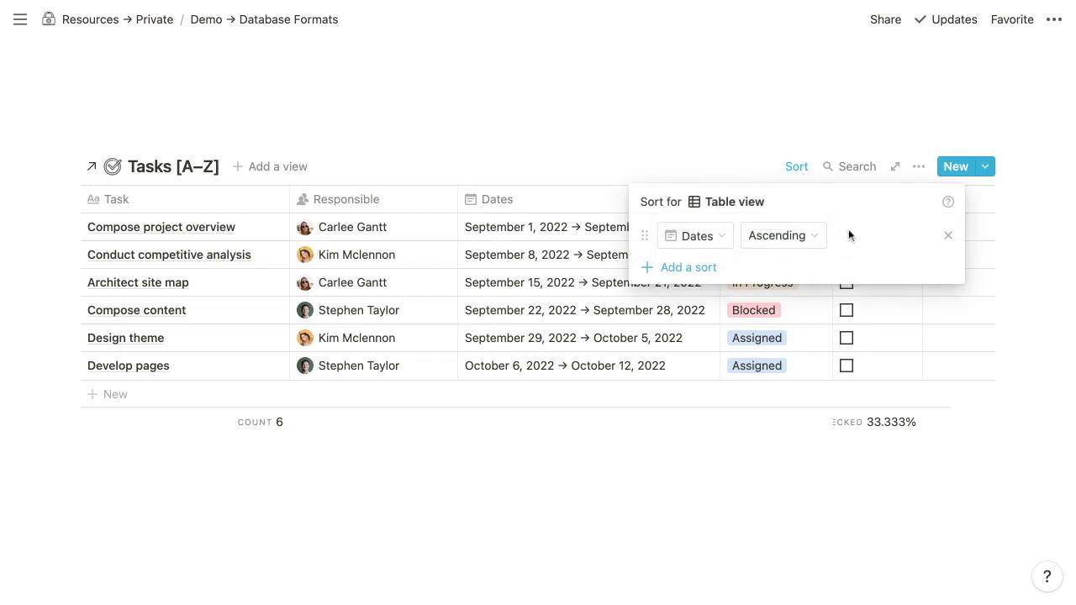
click(857, 137)
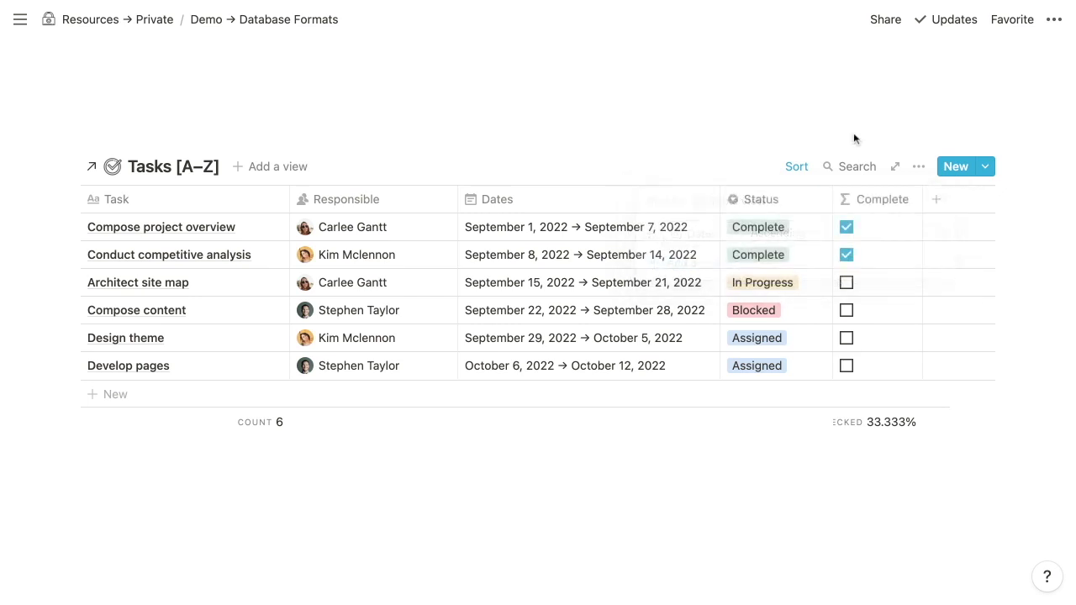
Move the Dates property above Responsible, toggle its visibility off and on, and return it below Responsible.
click(920, 168)
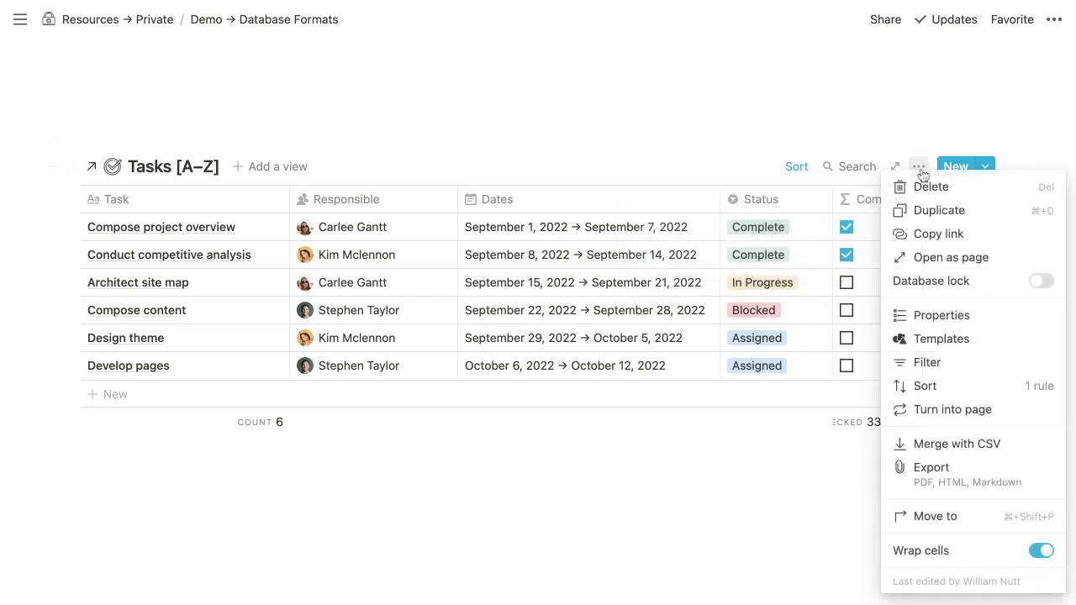
click(941, 317)
drag(590, 312, 592, 291)
click(887, 290)
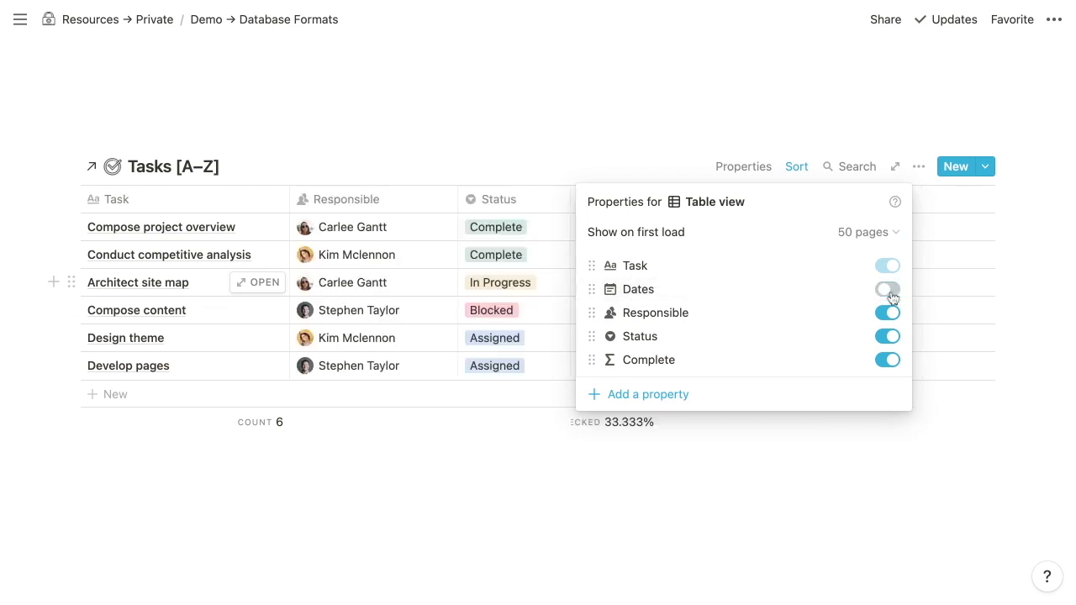
click(887, 290)
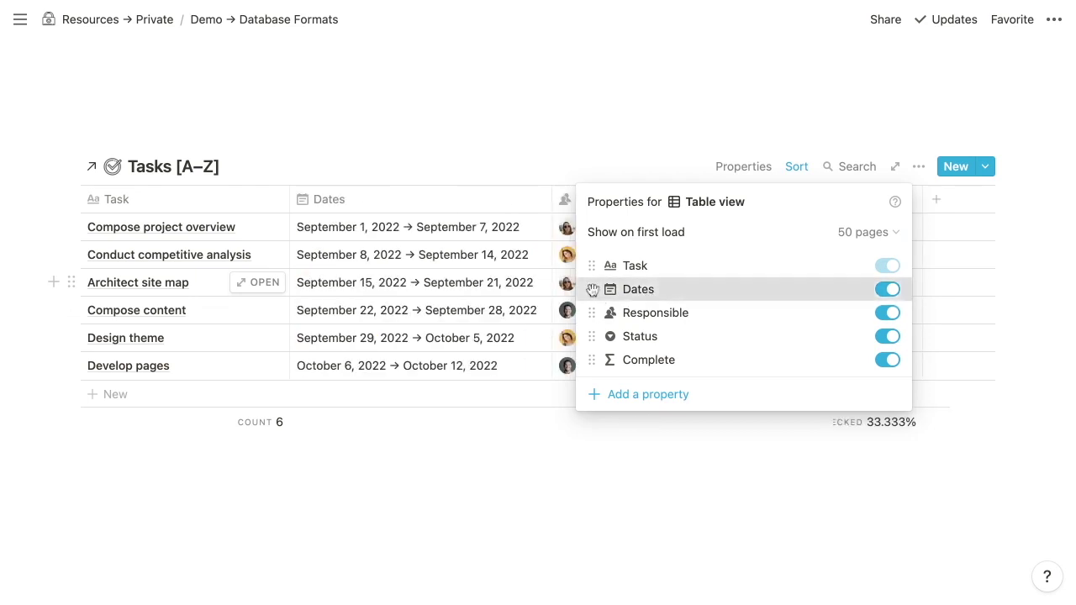
drag(591, 290, 592, 313)
click(462, 126)
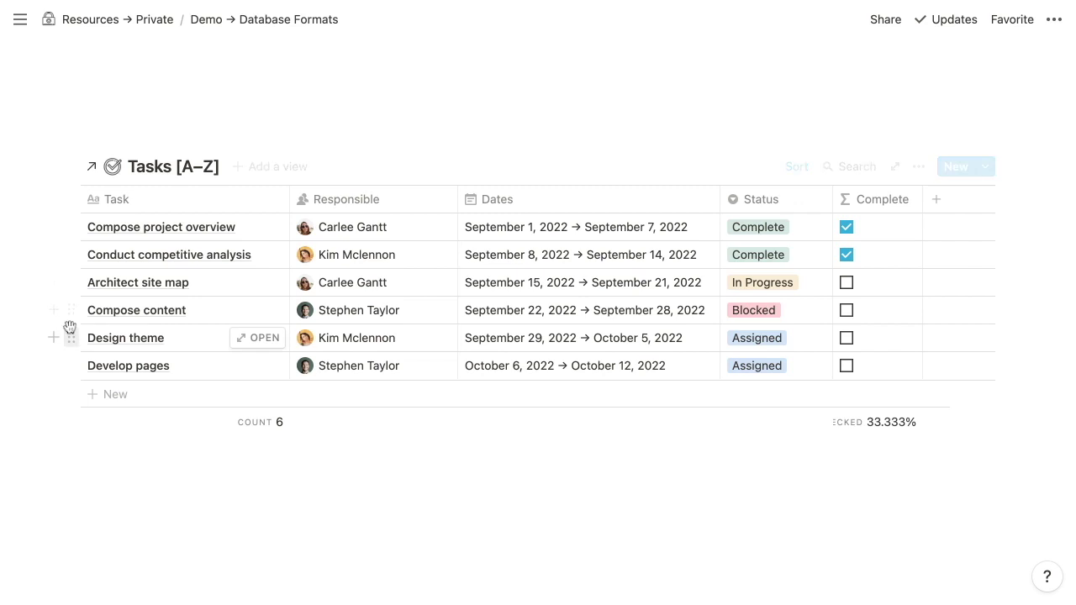
Try to reposition the Compose content row manually, declining to remove the table's sorting.
drag(70, 310, 68, 305)
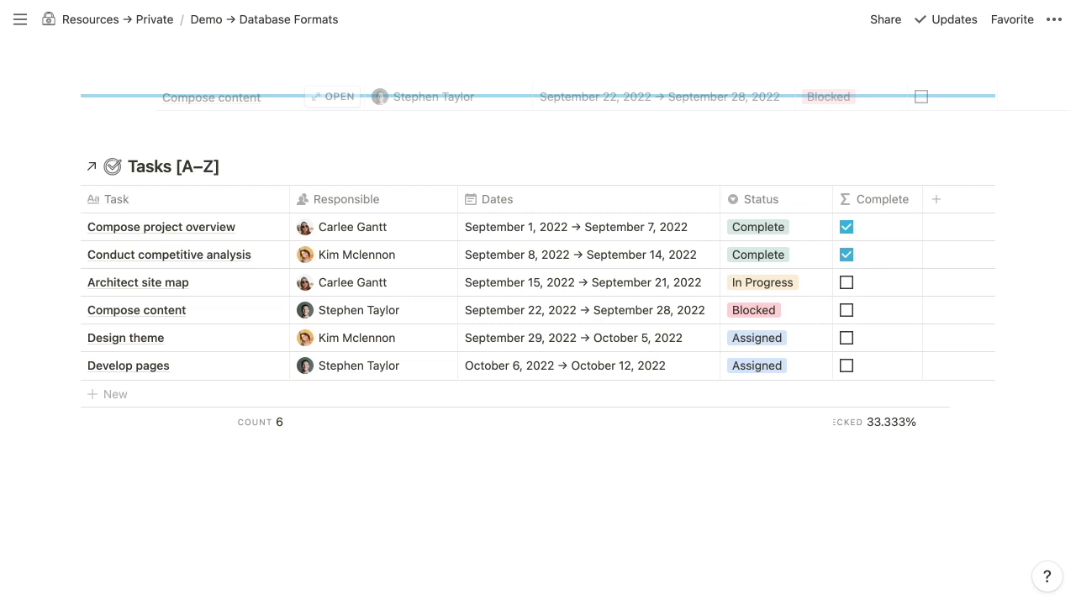
drag(162, 96, 118, 290)
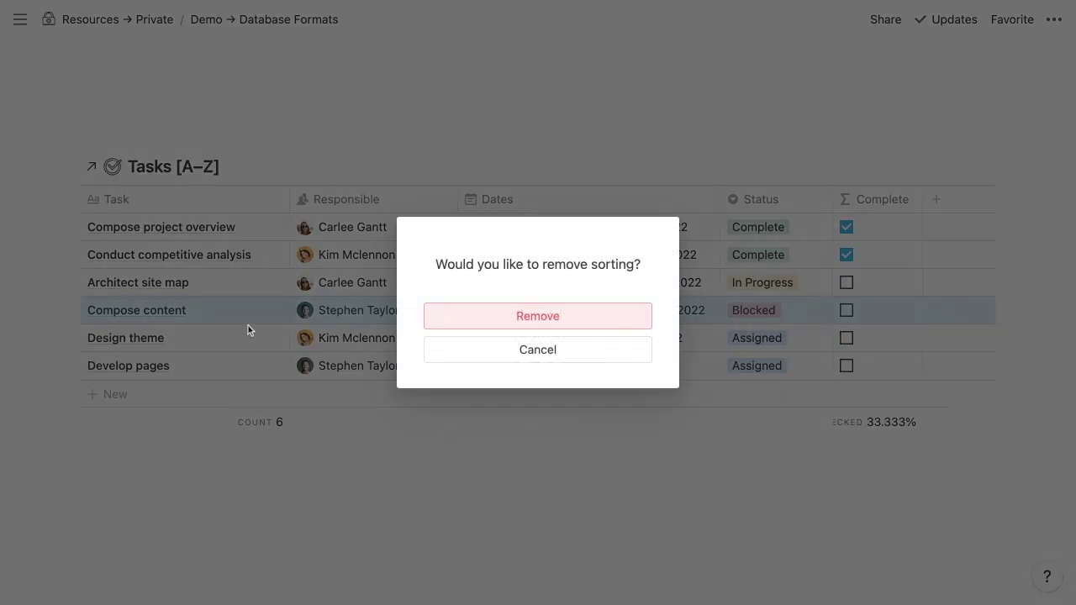
click(437, 359)
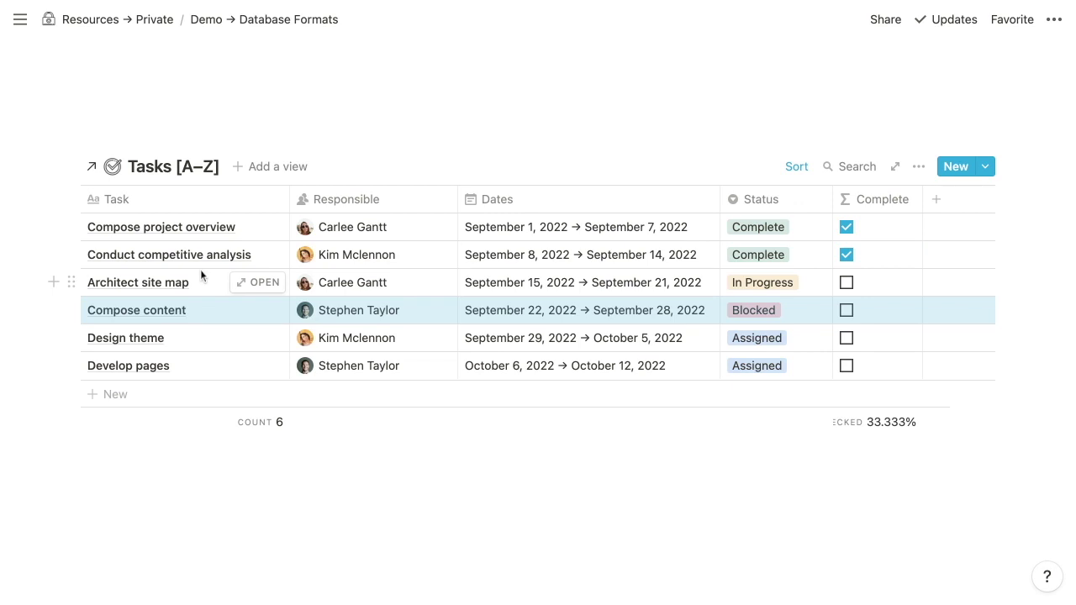
Open the Responsible property for bulk editing on the rows from Conduct competitive analysis to Develop pages, and dismiss it without edits.
drag(30, 375, 119, 254)
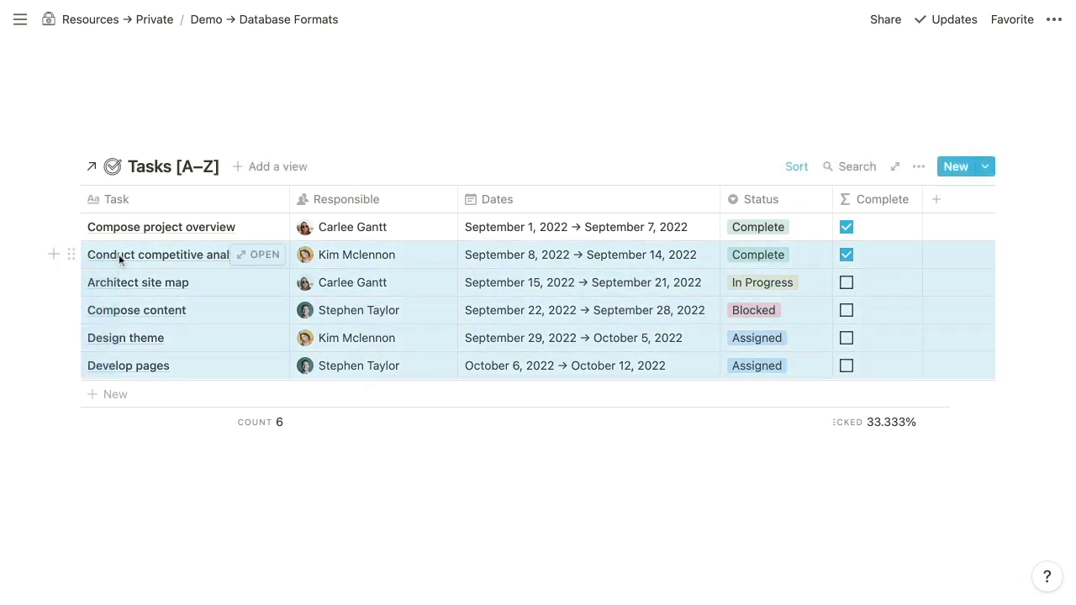
click(72, 254)
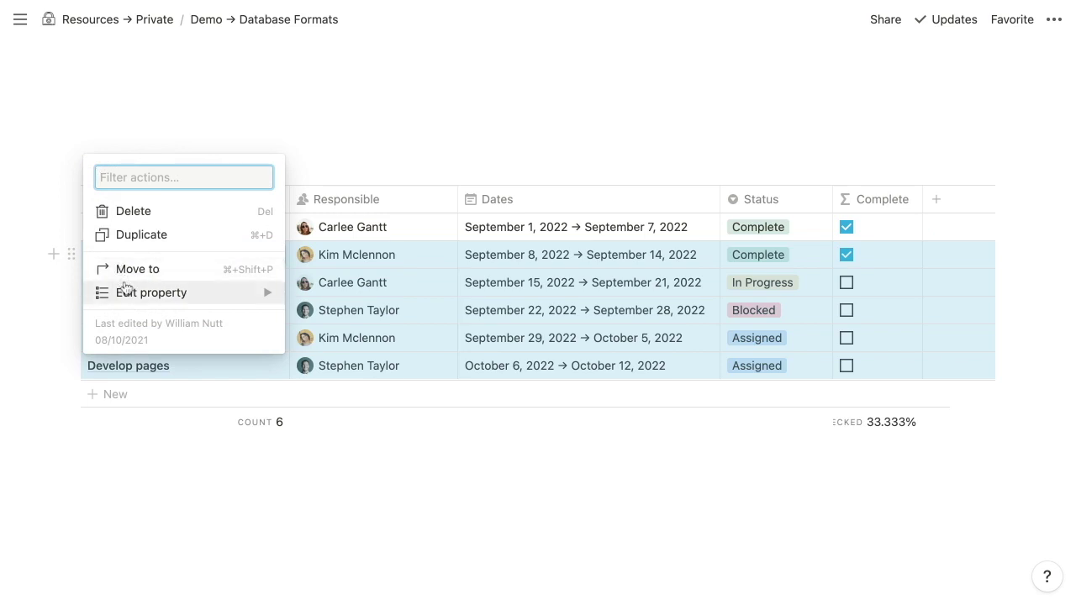
mouse_move(126, 293)
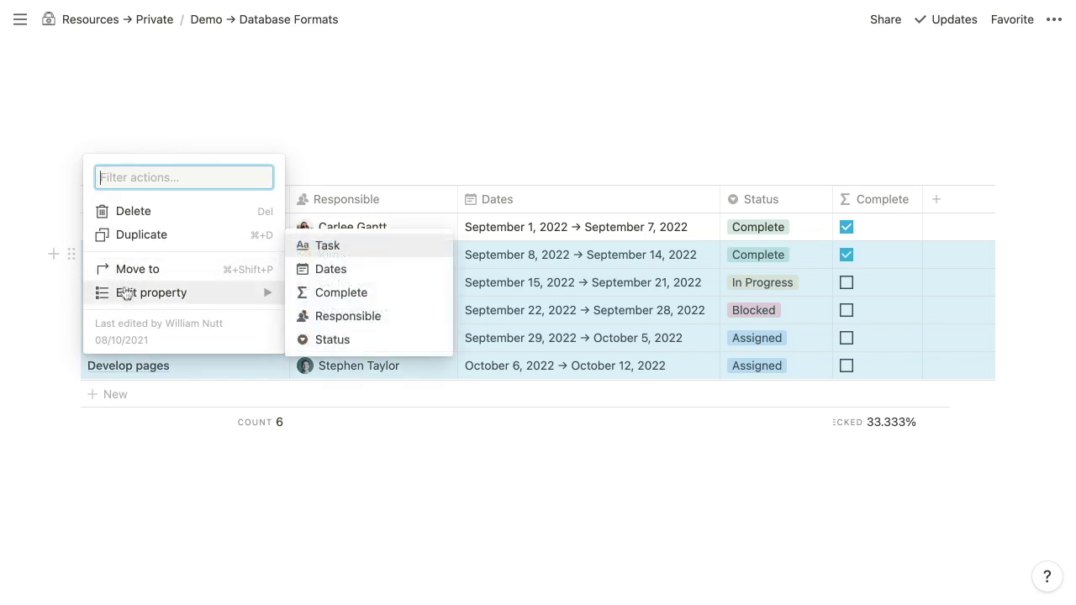
click(317, 312)
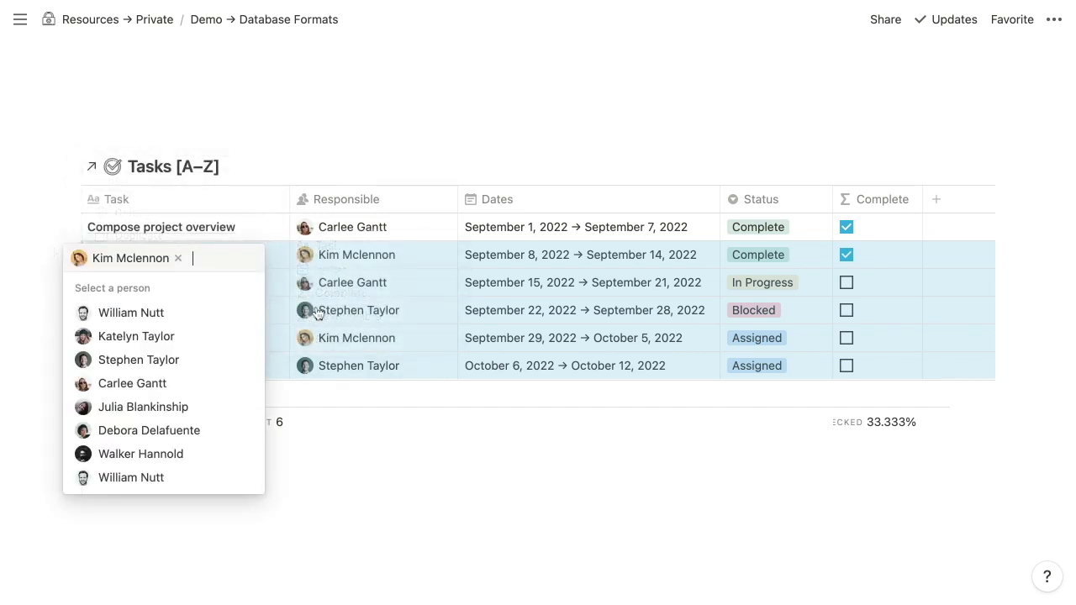
click(40, 213)
Narrow the Responsible column in the Tasks table.
scroll(40, 213, down, 1)
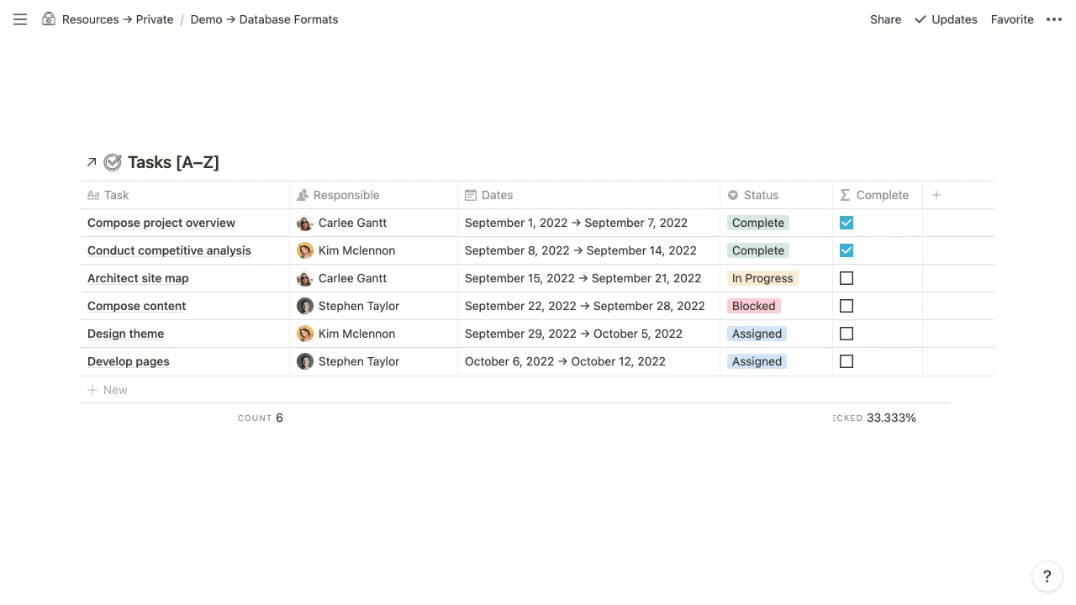
mouse_move(600, 171)
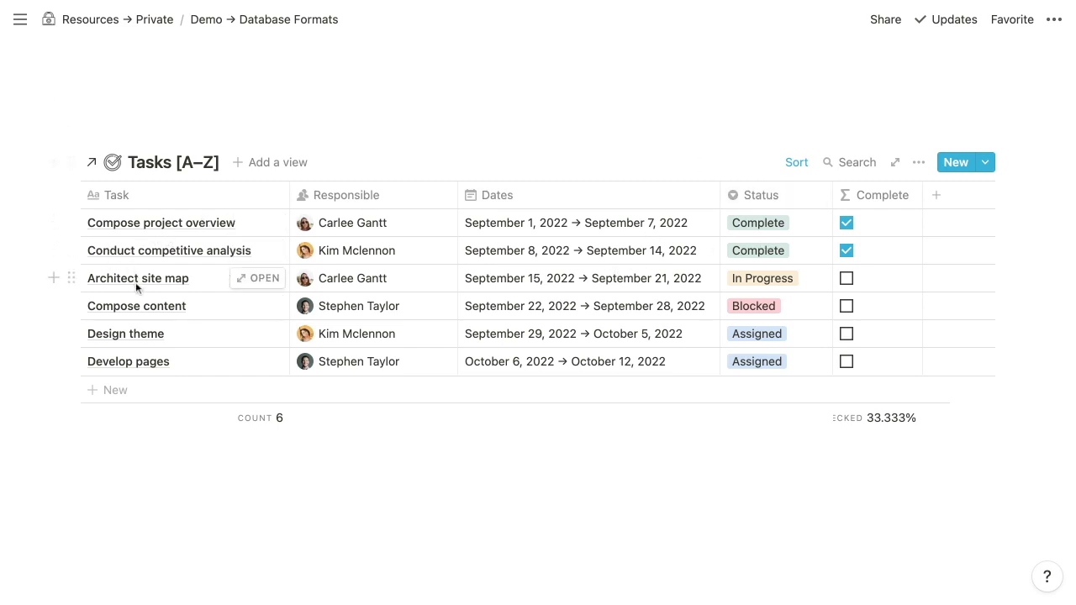
drag(457, 193, 395, 196)
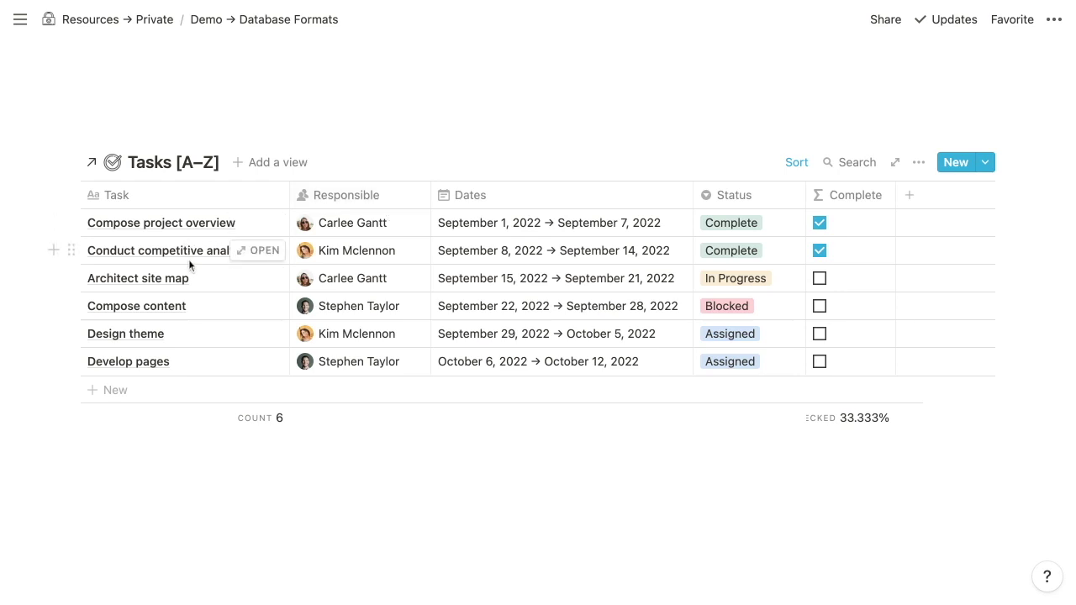
Turn the table's cell wrapping off and back on.
click(919, 165)
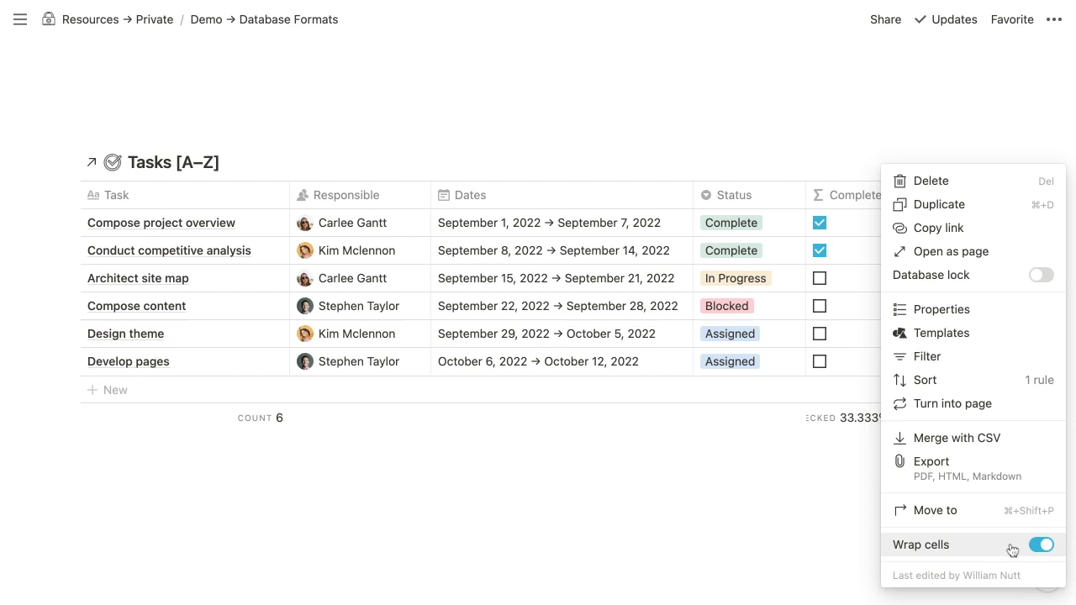
click(1042, 547)
click(1043, 547)
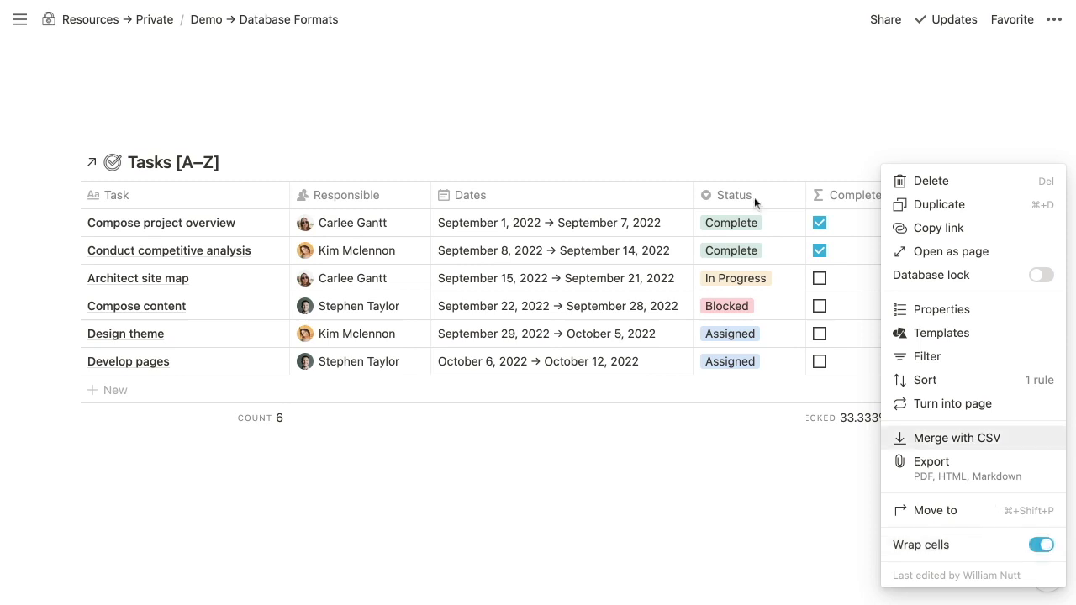
click(743, 139)
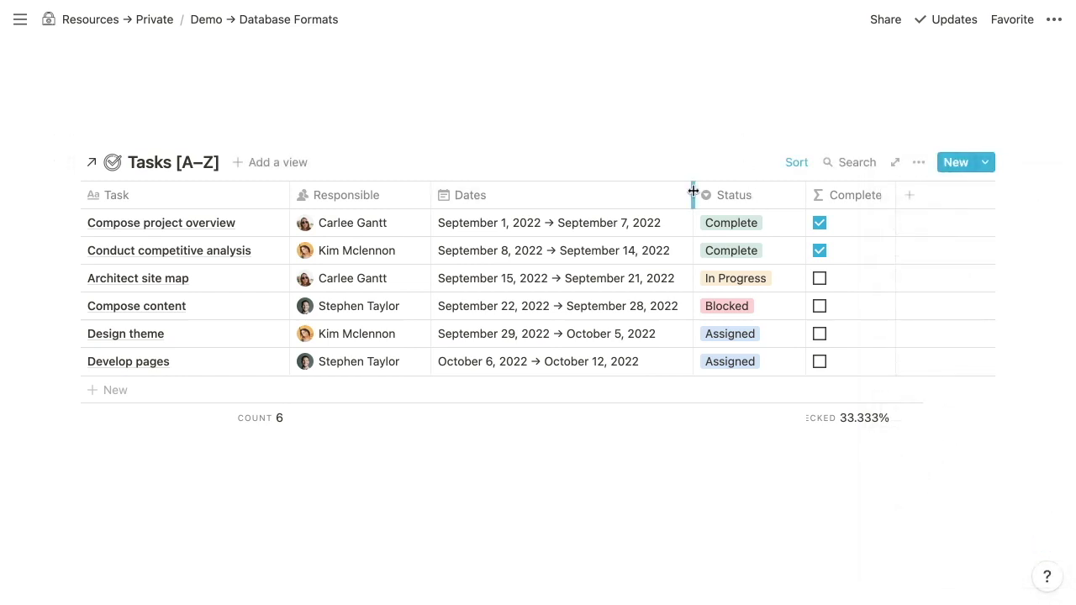
Narrow the Dates column so its date ranges wrap, and turn off cell wrapping for the table.
drag(692, 191, 629, 191)
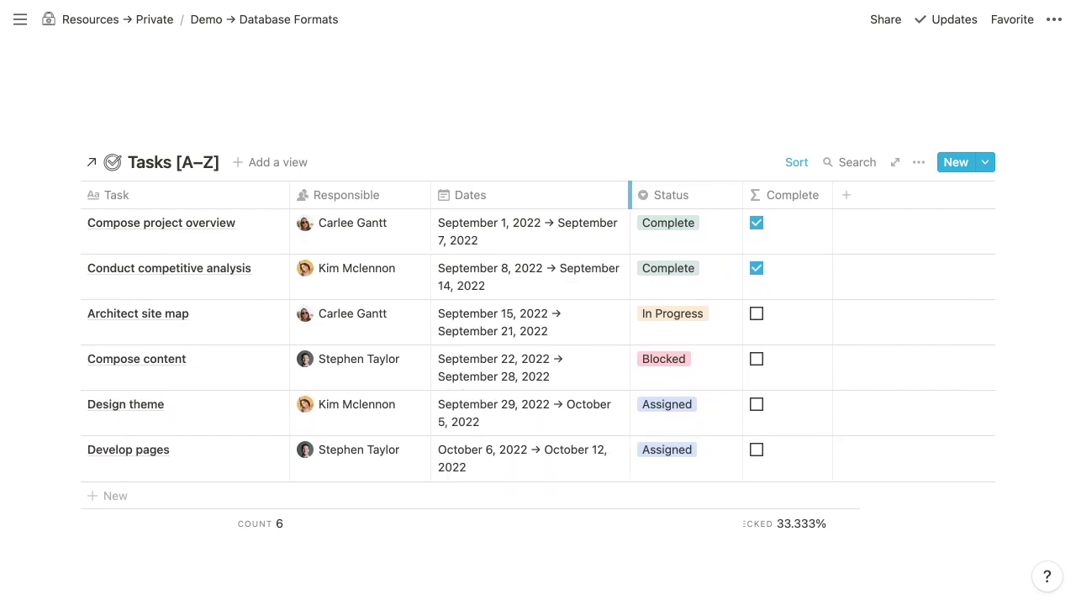
click(920, 163)
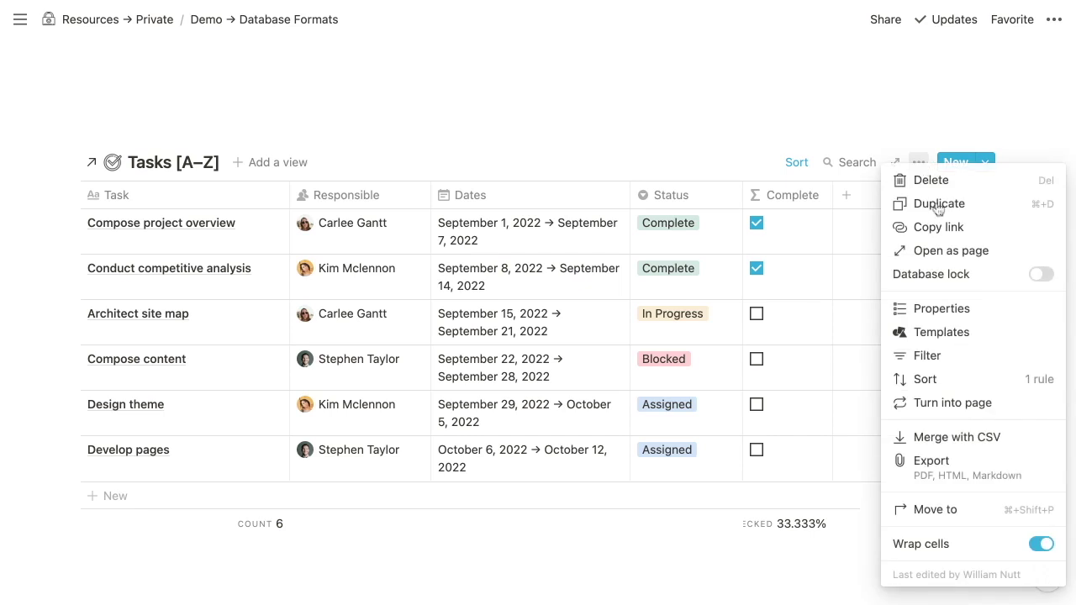
click(1043, 545)
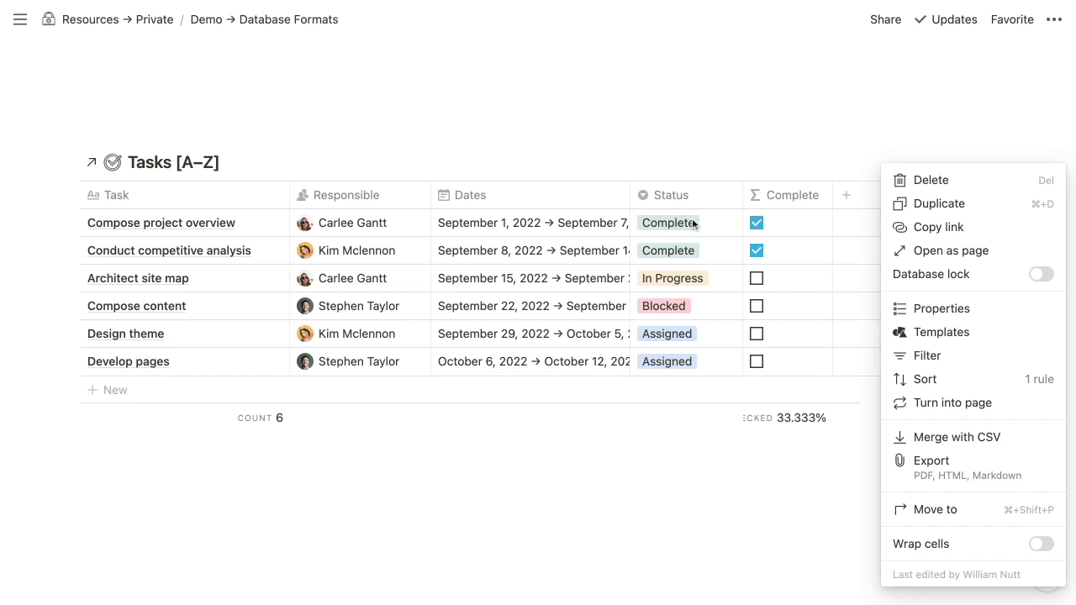
click(630, 144)
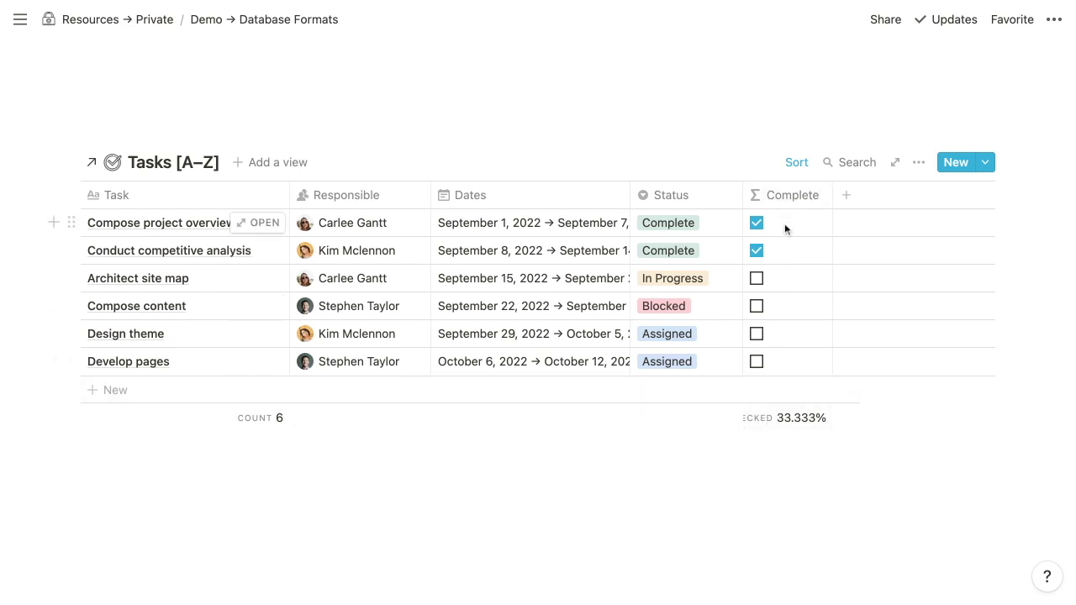
Set the Complete column's footer calculation to Percent checked.
click(803, 421)
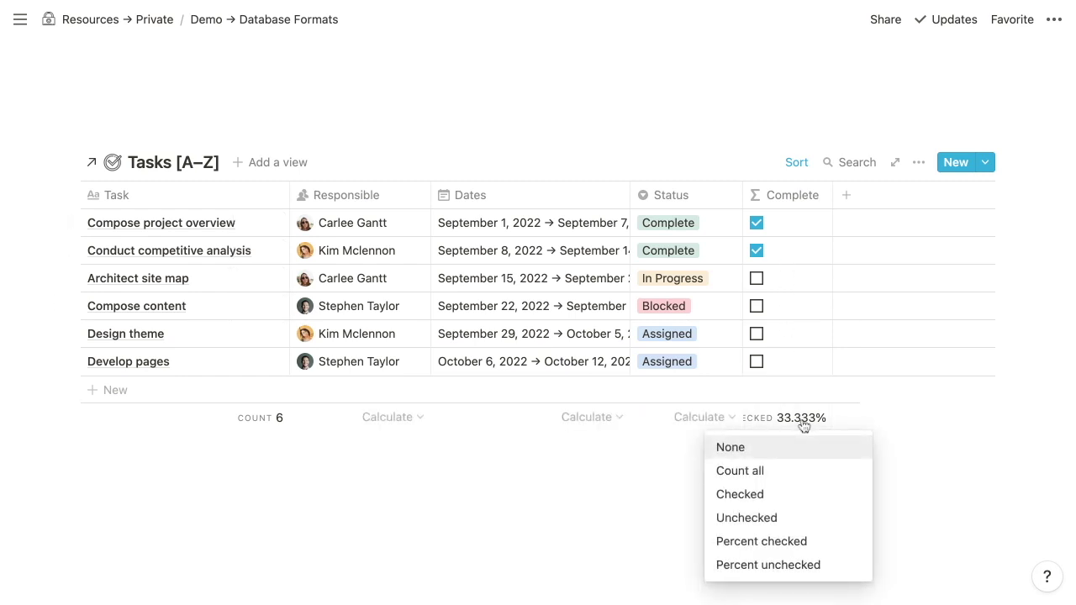
click(815, 545)
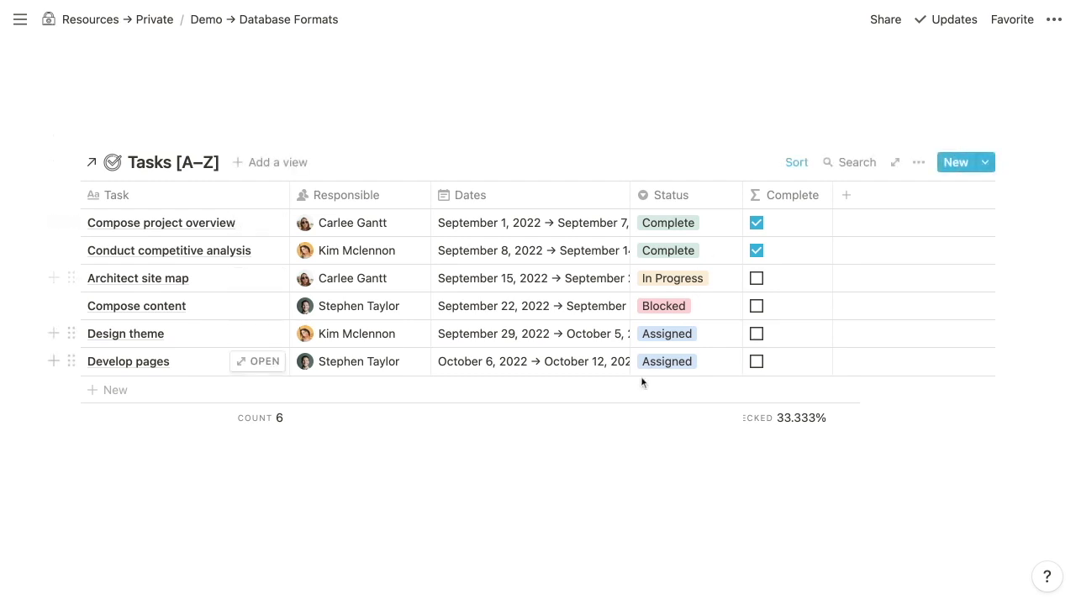
Review the calculation options for the Dates column and widen it to fit the full date ranges.
click(608, 427)
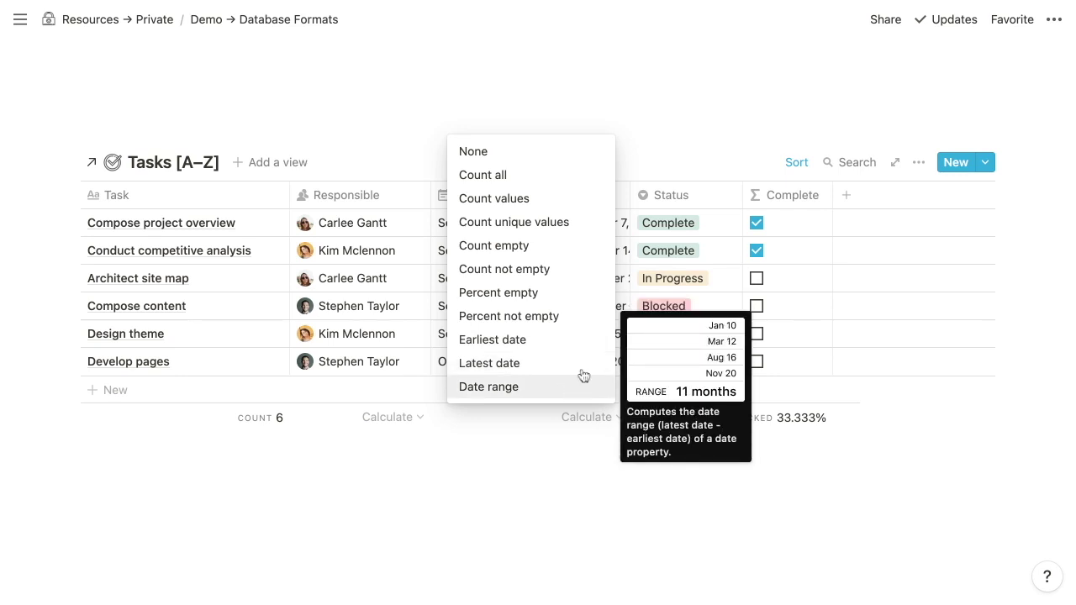
click(691, 106)
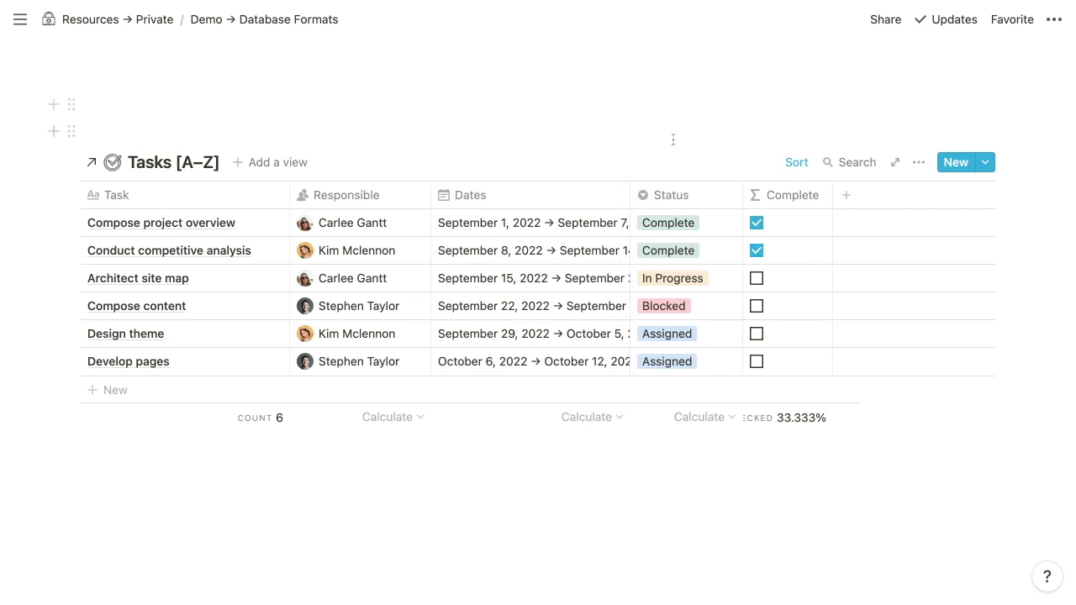
drag(629, 194, 704, 194)
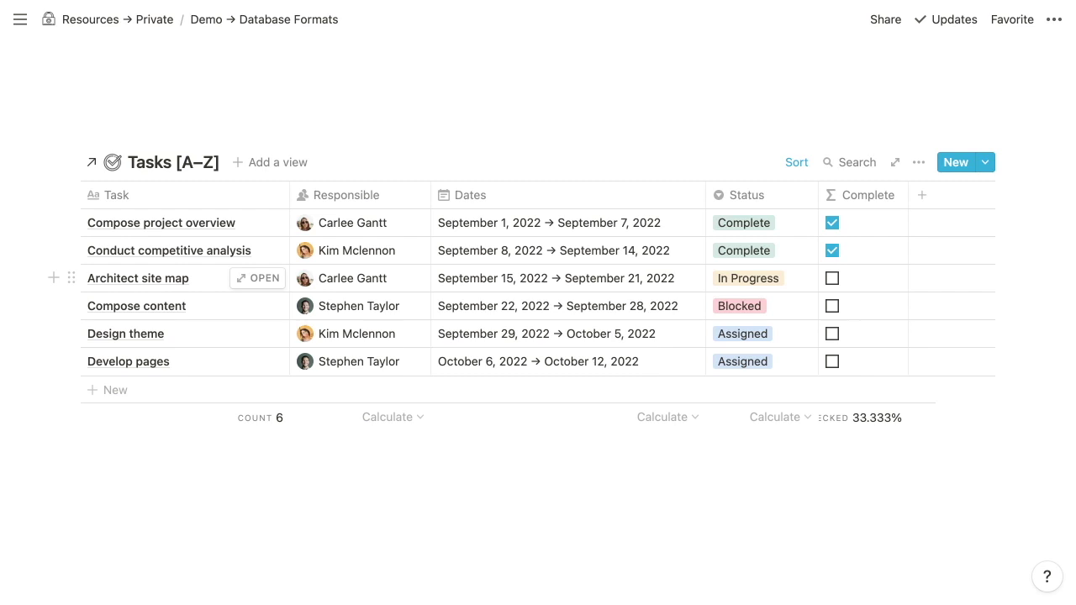
Add a List view named "List" to the Tasks database.
scroll(538, 285, down, 1)
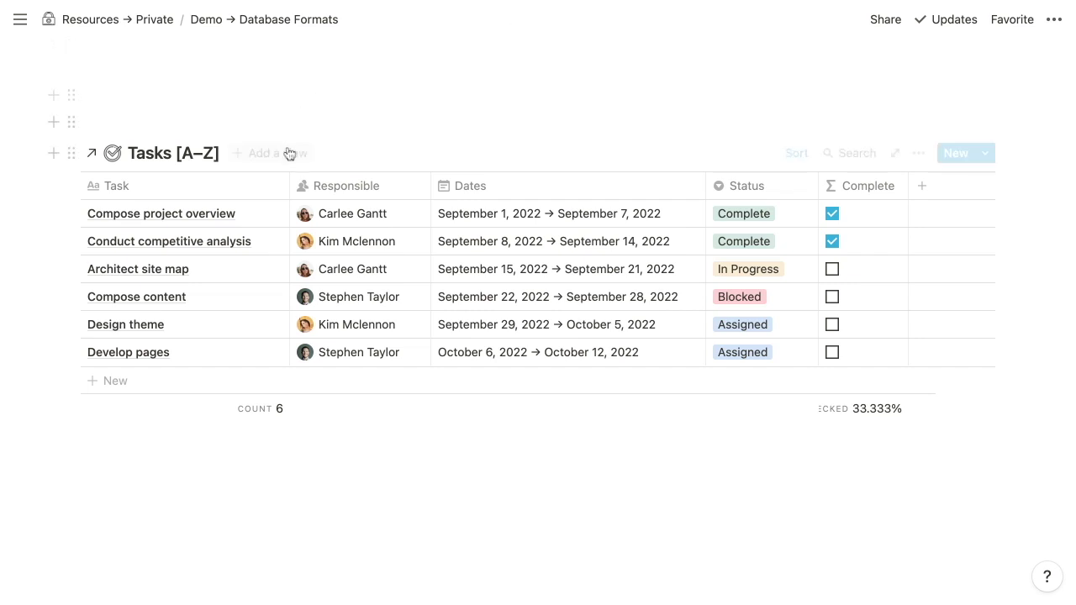
click(277, 154)
text(List)
click(277, 430)
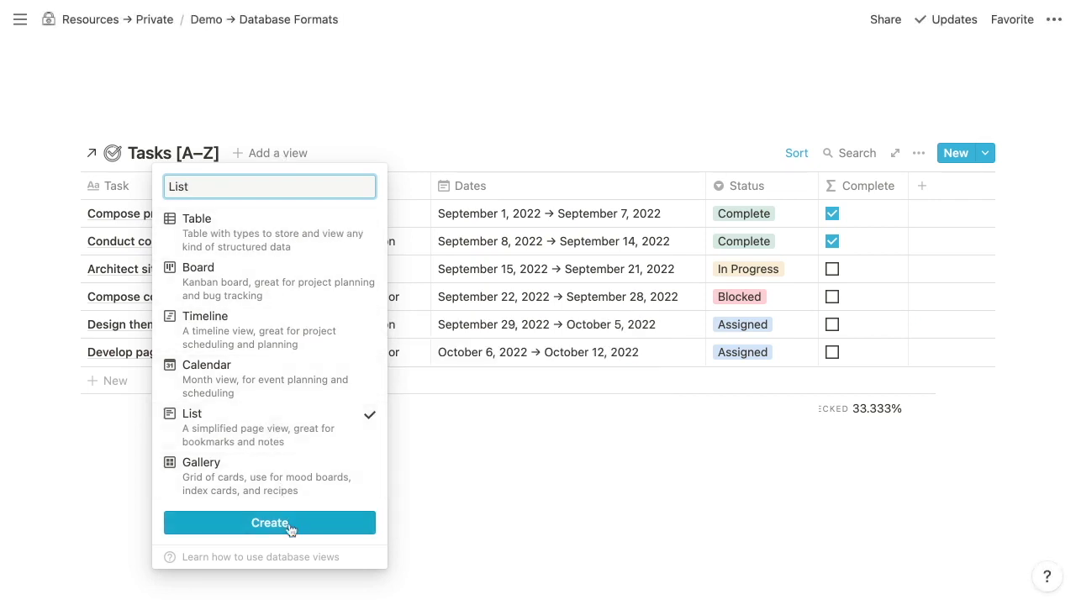
click(270, 523)
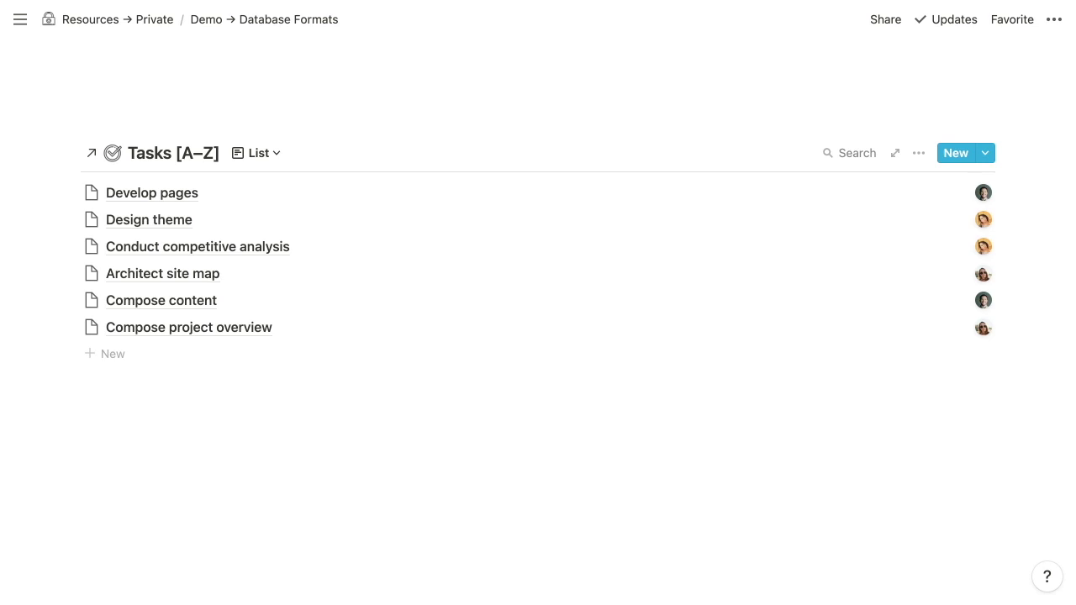
Move the Tasks list into the half-width column below it.
click(171, 410)
key(Escape)
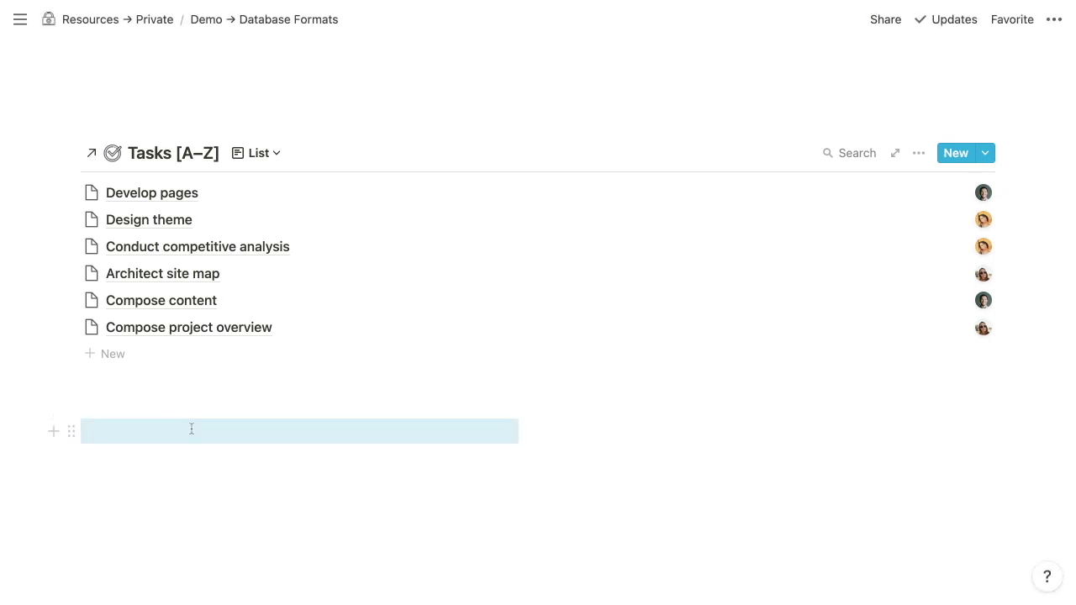
drag(72, 152, 109, 411)
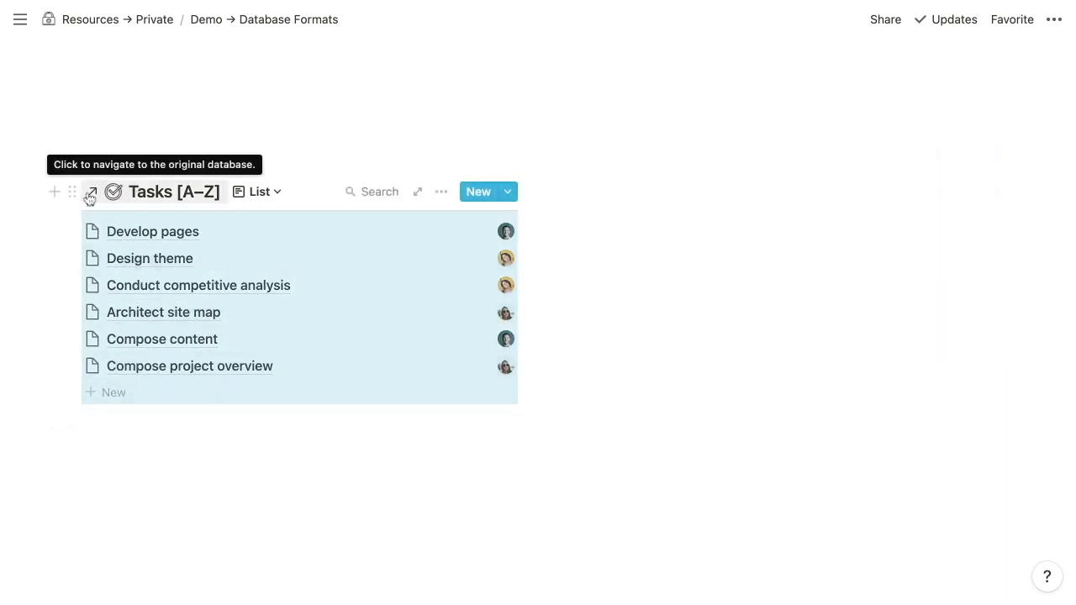
Move the Tasks list back out to full page width and delete the leftover empty text block.
drag(74, 192, 74, 190)
click(132, 425)
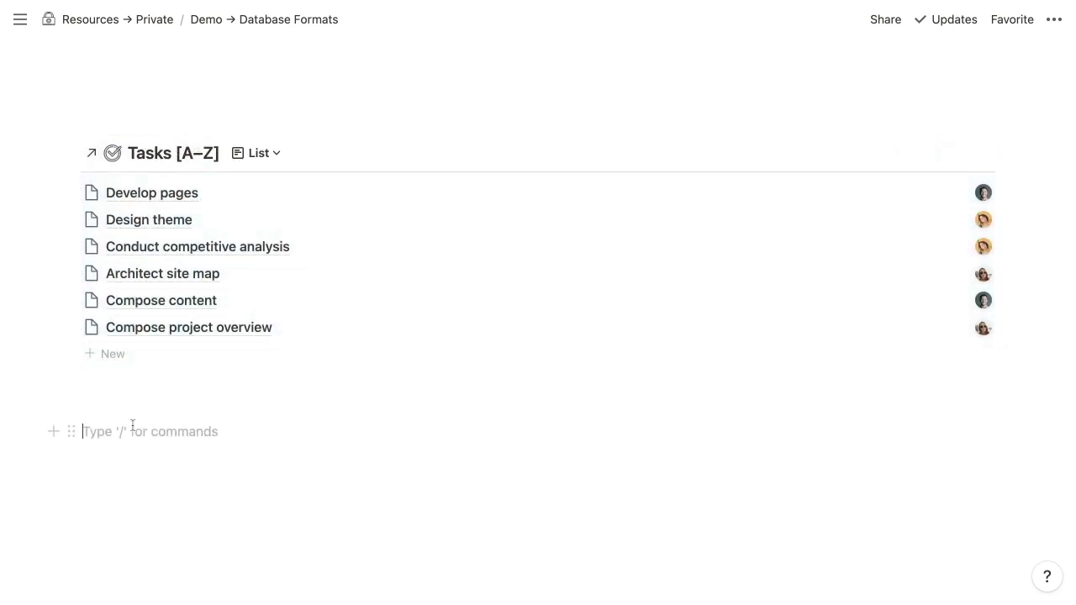
key(BackSpace)
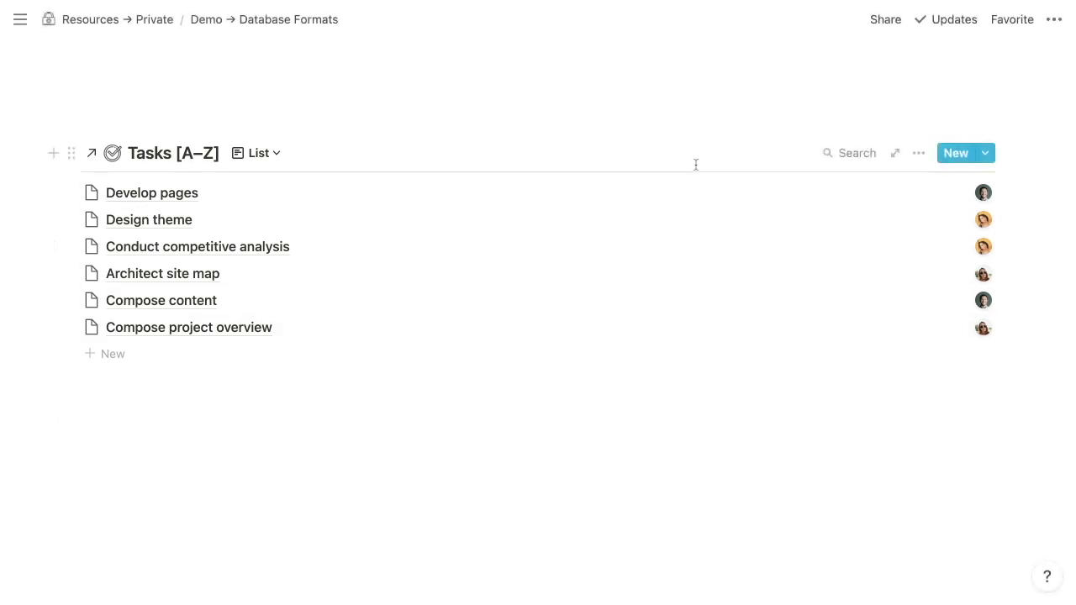
Sort the List view of Tasks by Dates in ascending order.
click(920, 154)
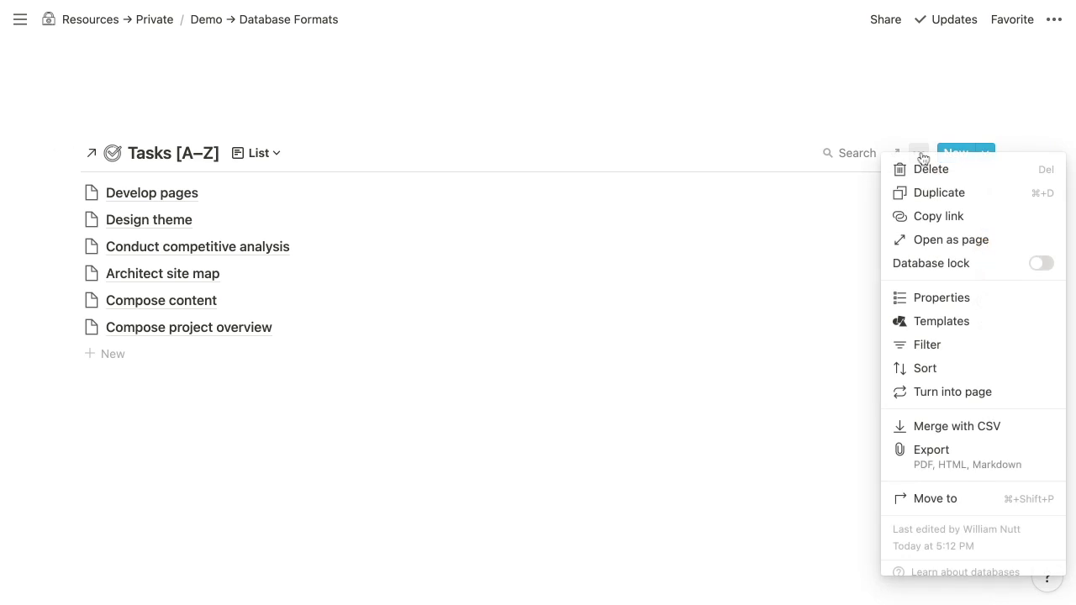
click(941, 378)
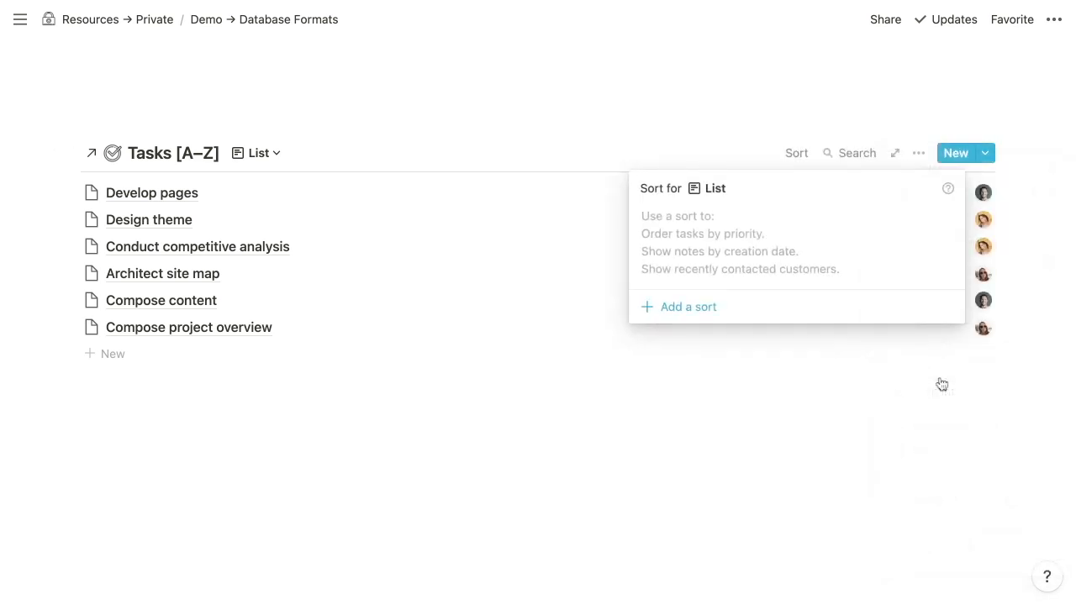
click(708, 317)
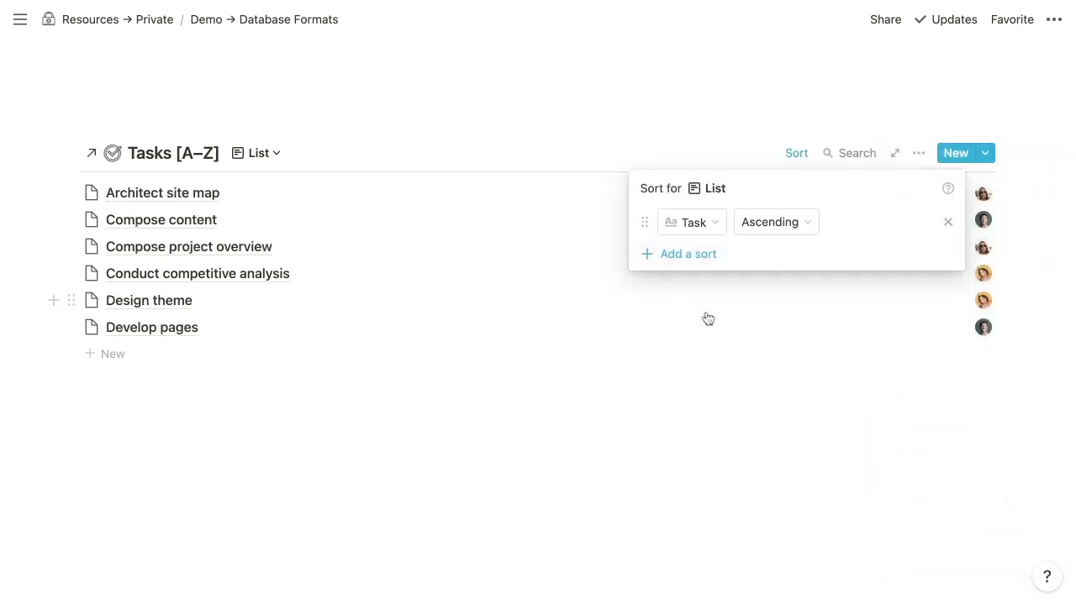
click(690, 226)
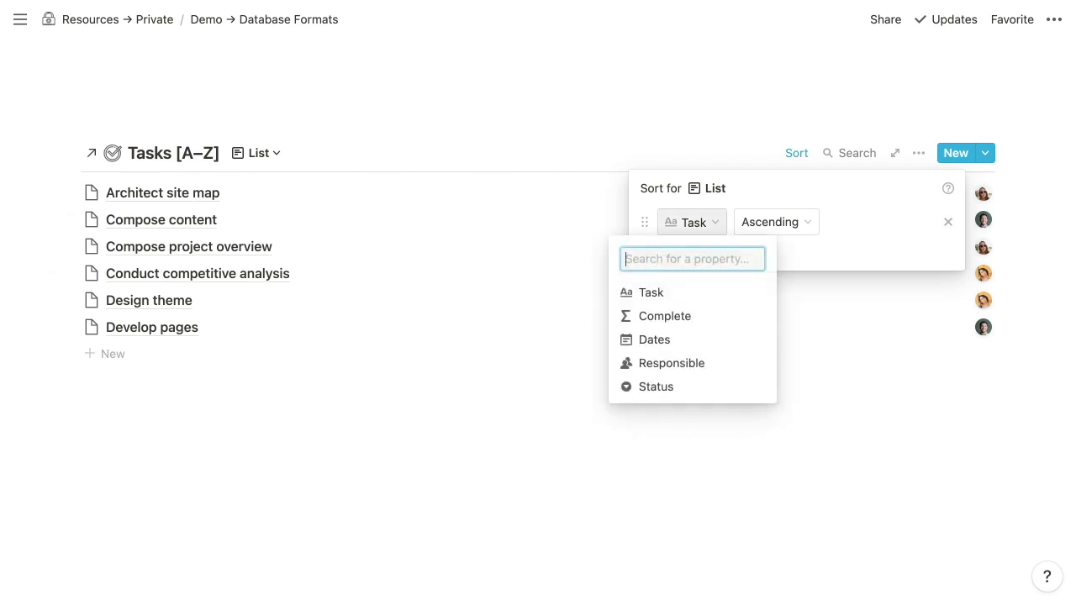
click(681, 345)
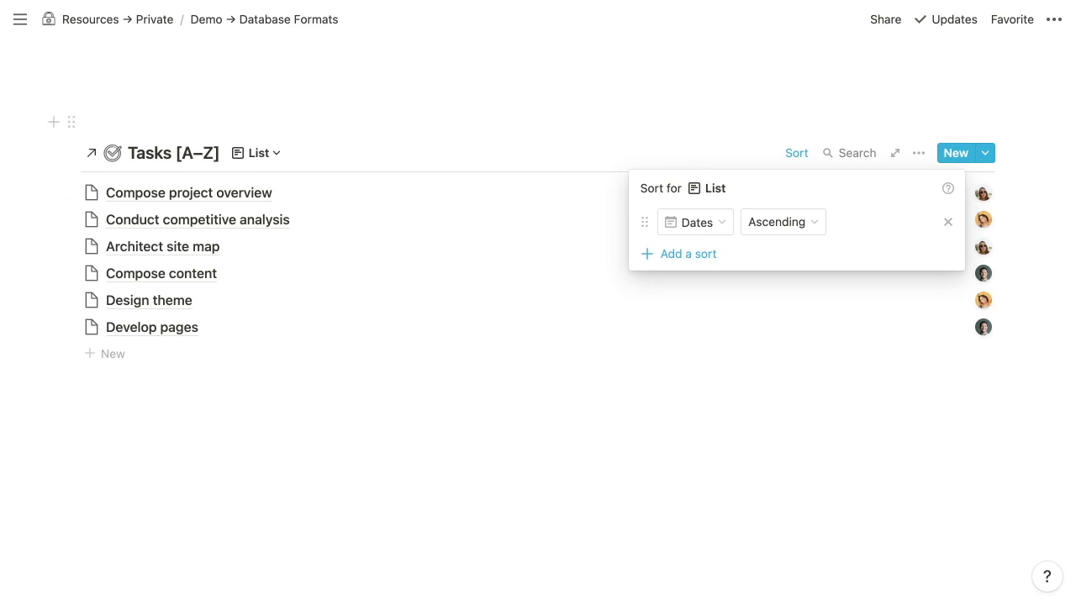
key(Escape)
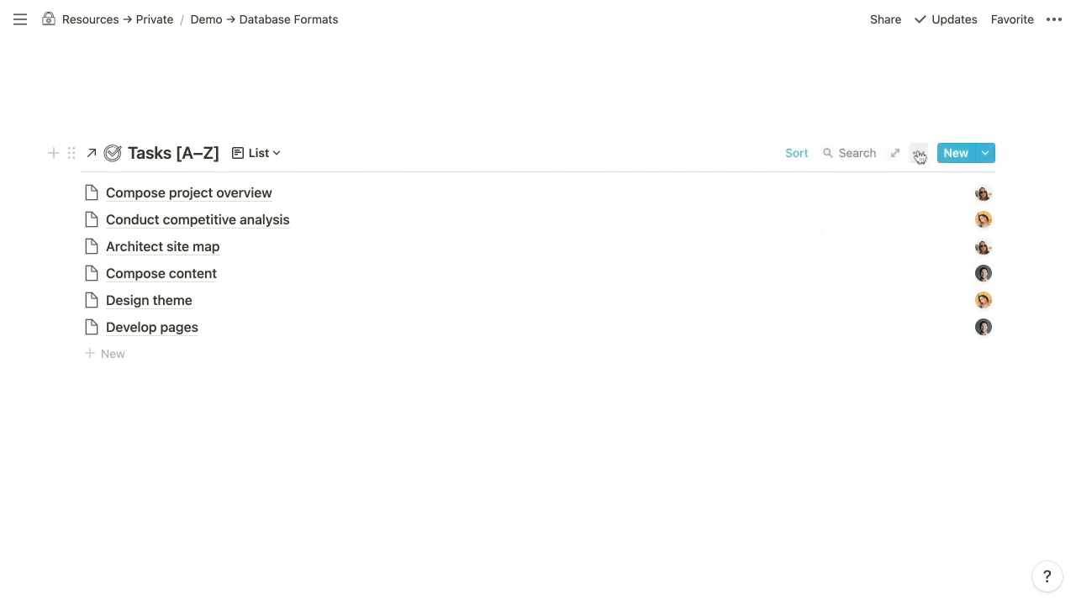
Show the Status property in the List view and place it before Responsible.
click(919, 154)
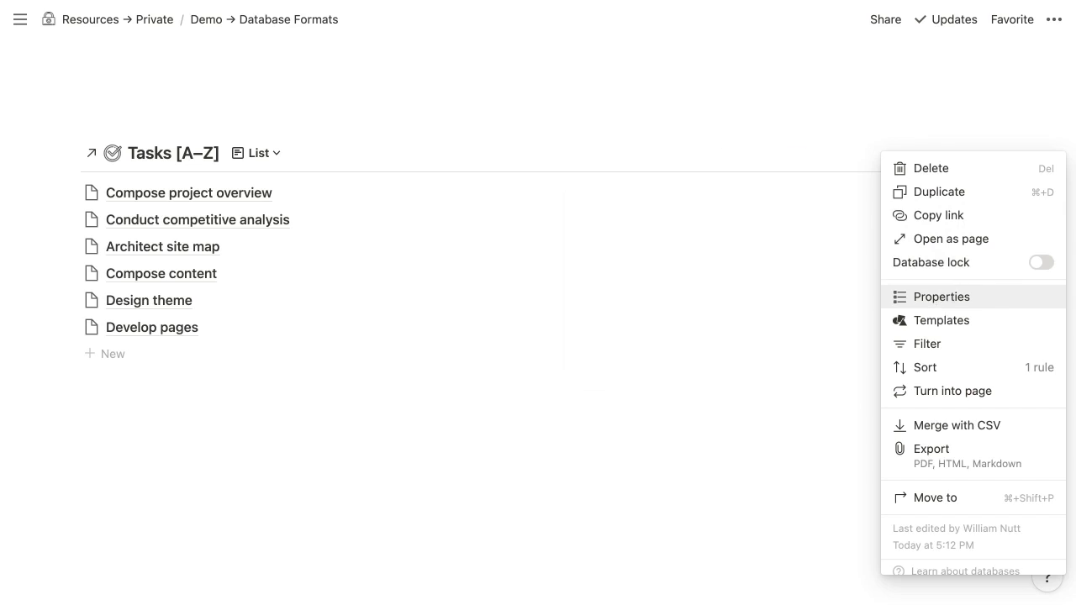
click(941, 299)
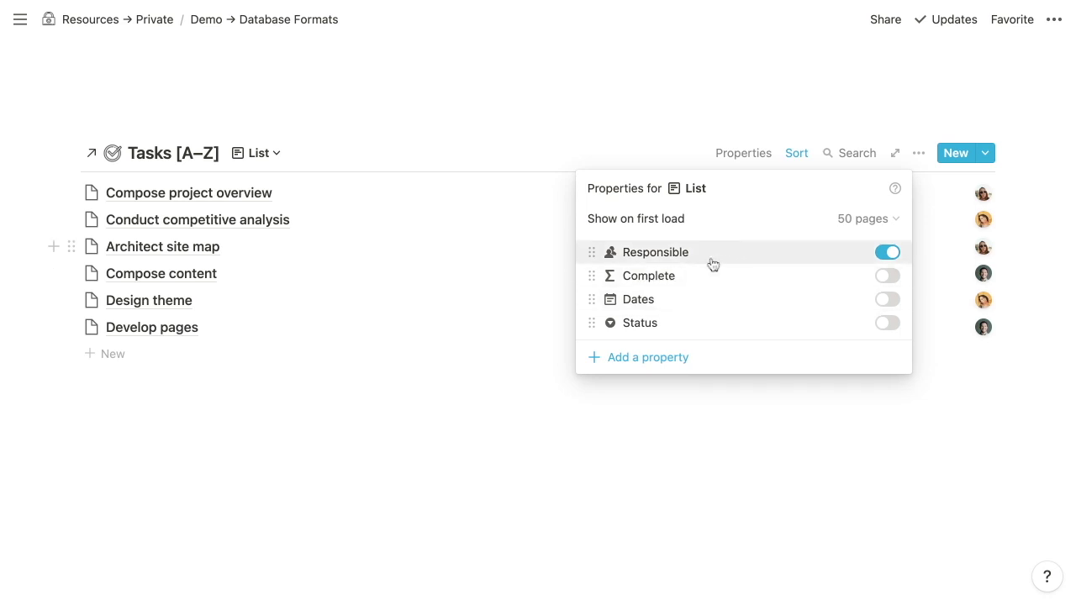
click(882, 322)
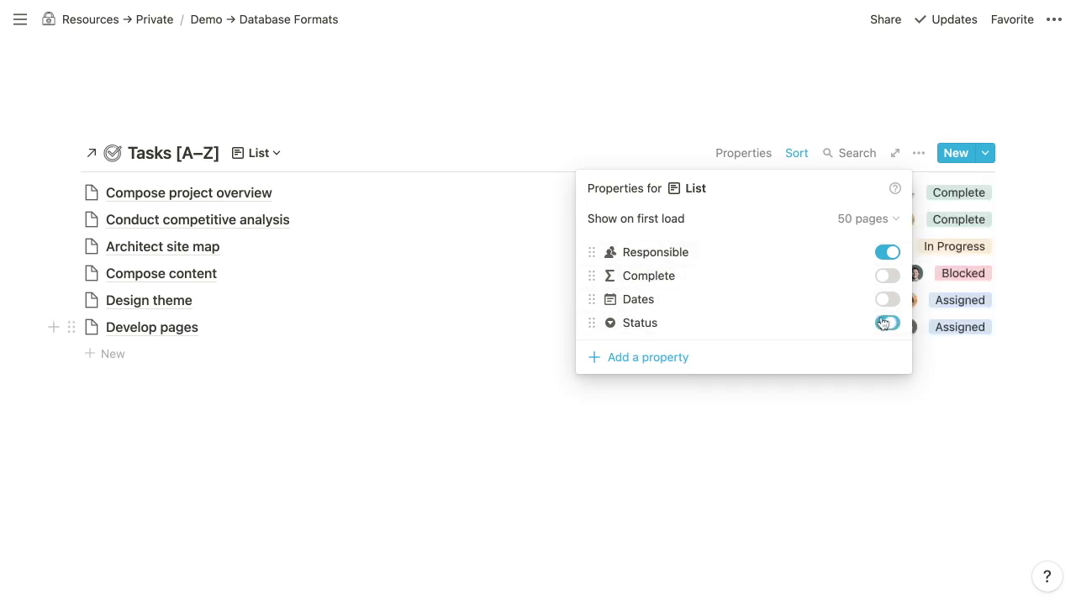
drag(584, 327, 588, 252)
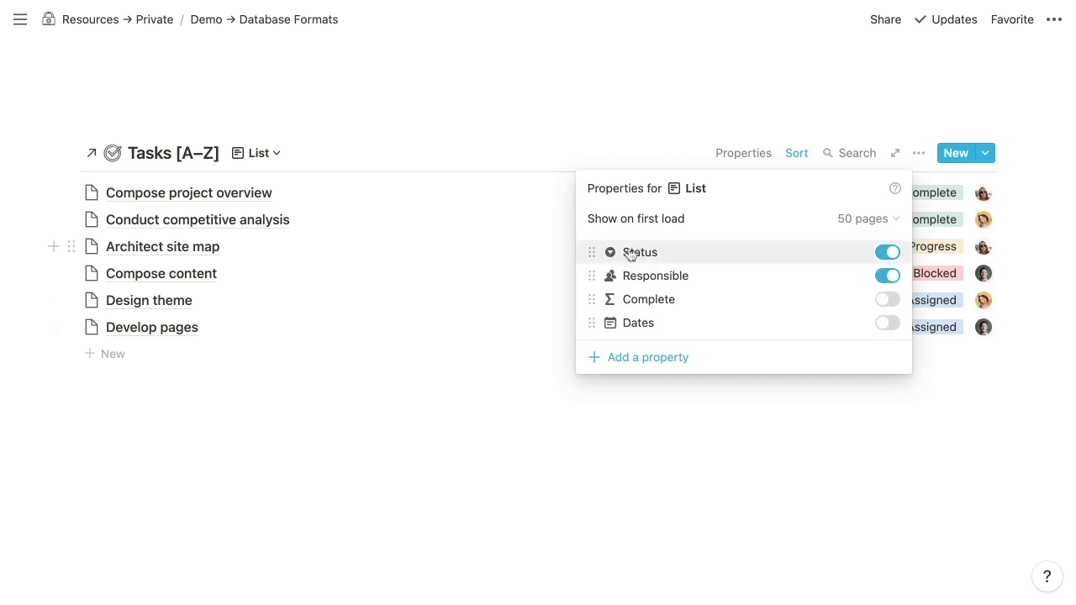
click(674, 97)
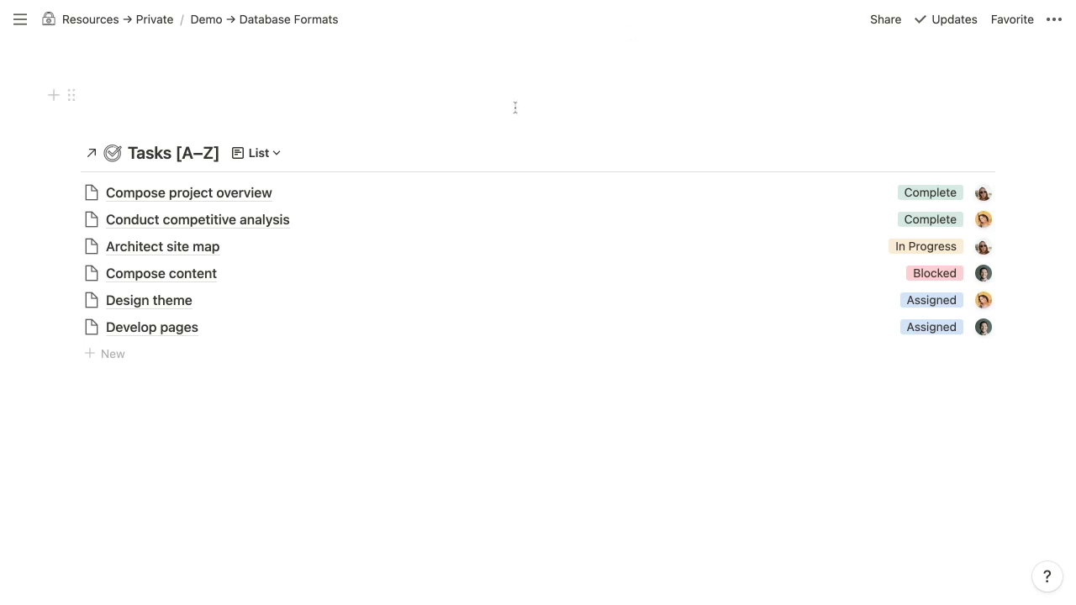
Duplicate the List view of the Tasks database.
click(281, 157)
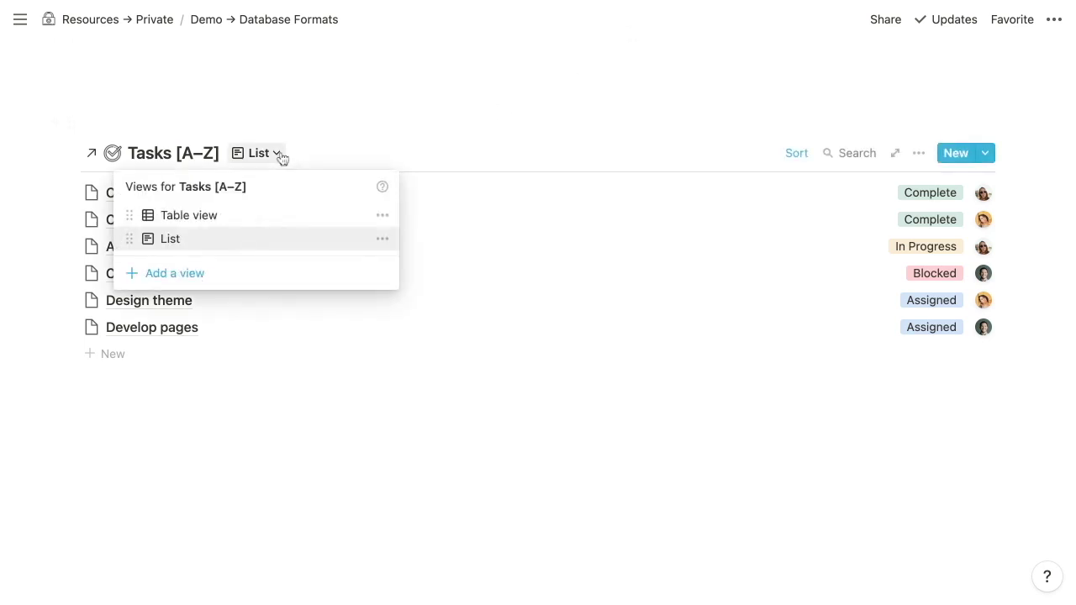
click(383, 239)
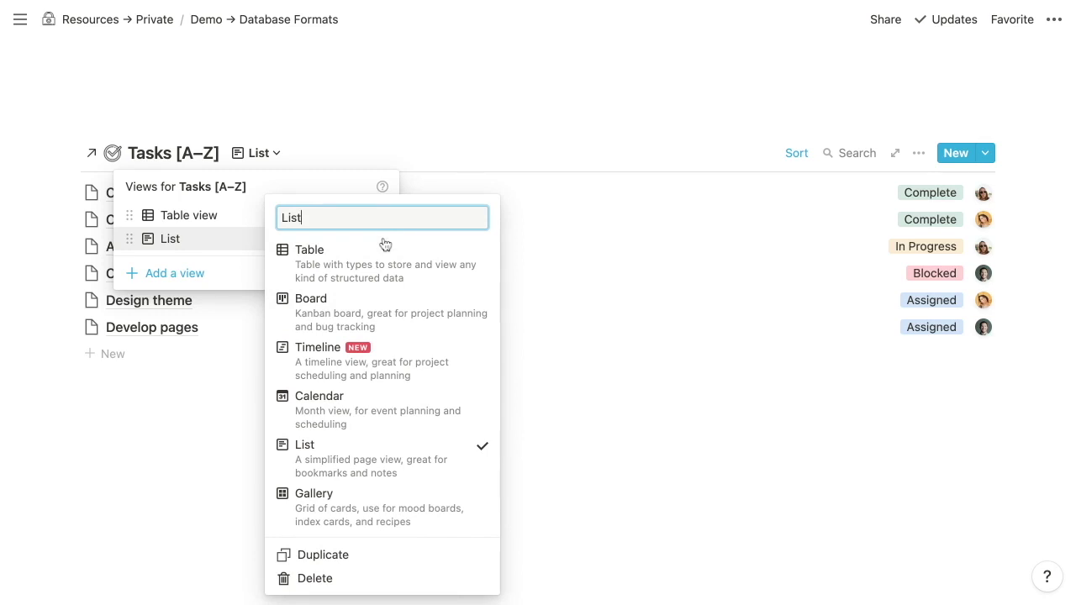
click(389, 555)
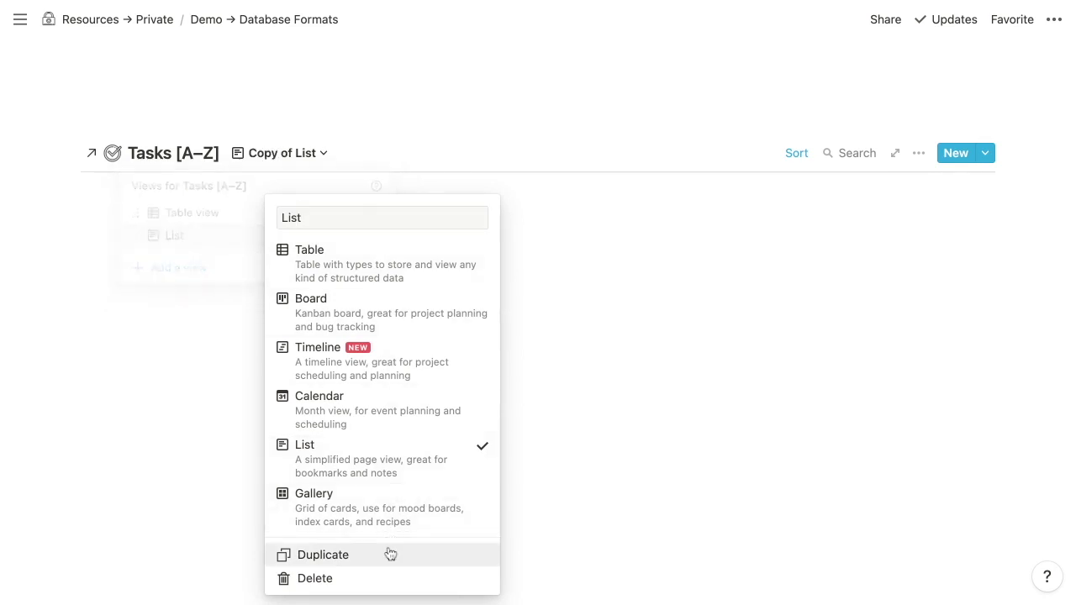
Rename the copied List view as "Status Board" and change its format to Board.
click(321, 157)
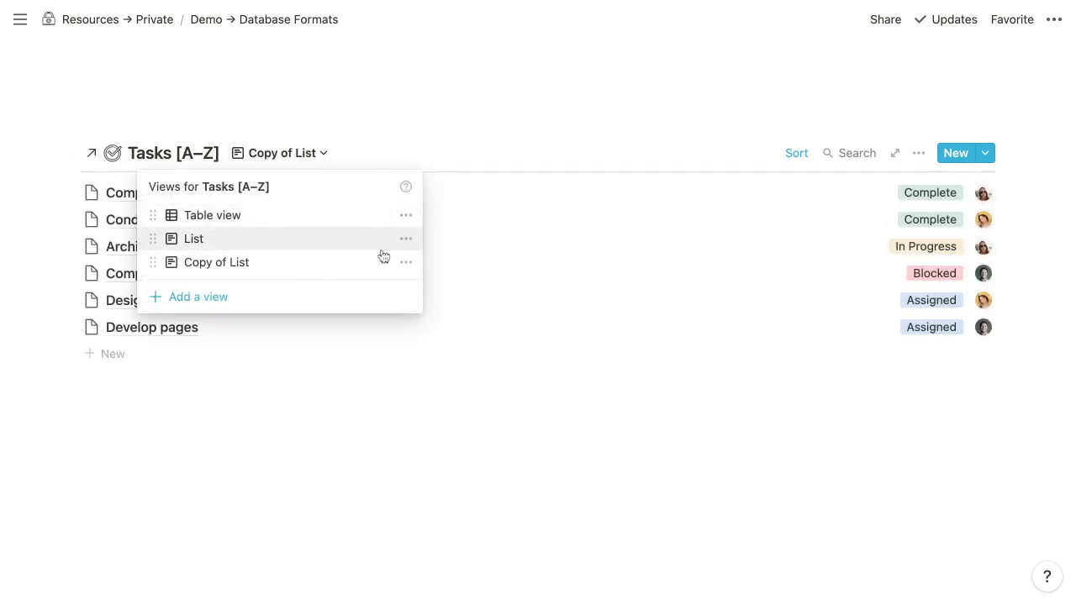
click(406, 263)
text(Status Board)
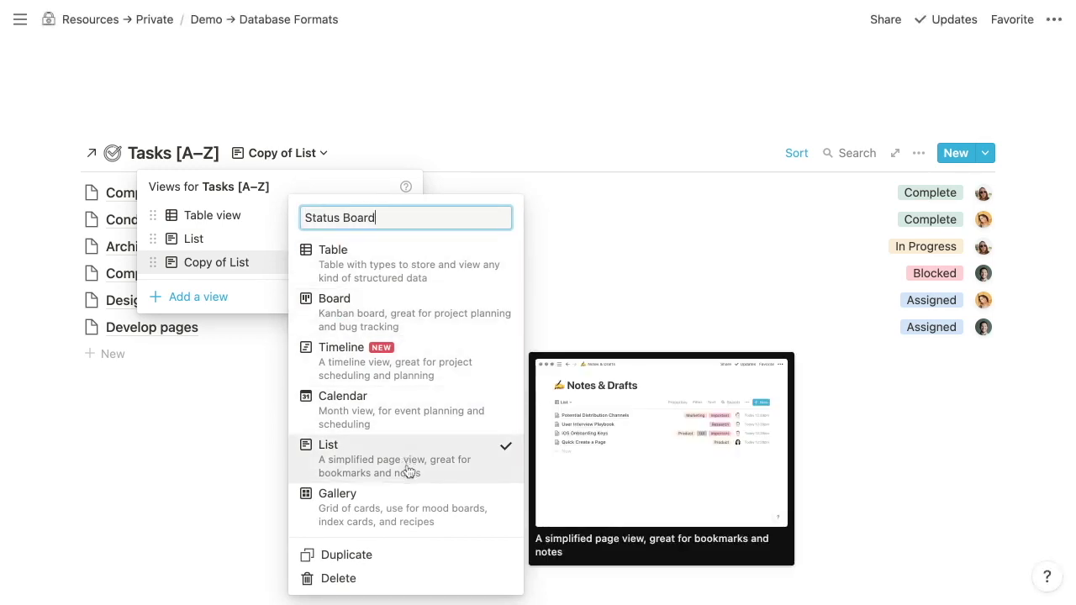
click(376, 323)
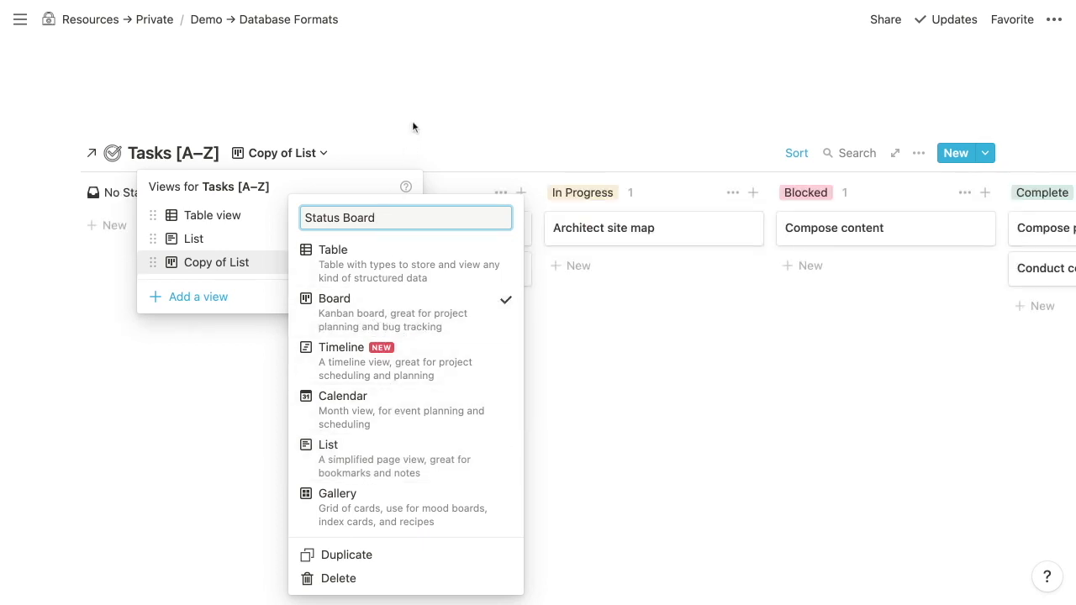
key(Escape)
key(Escape)
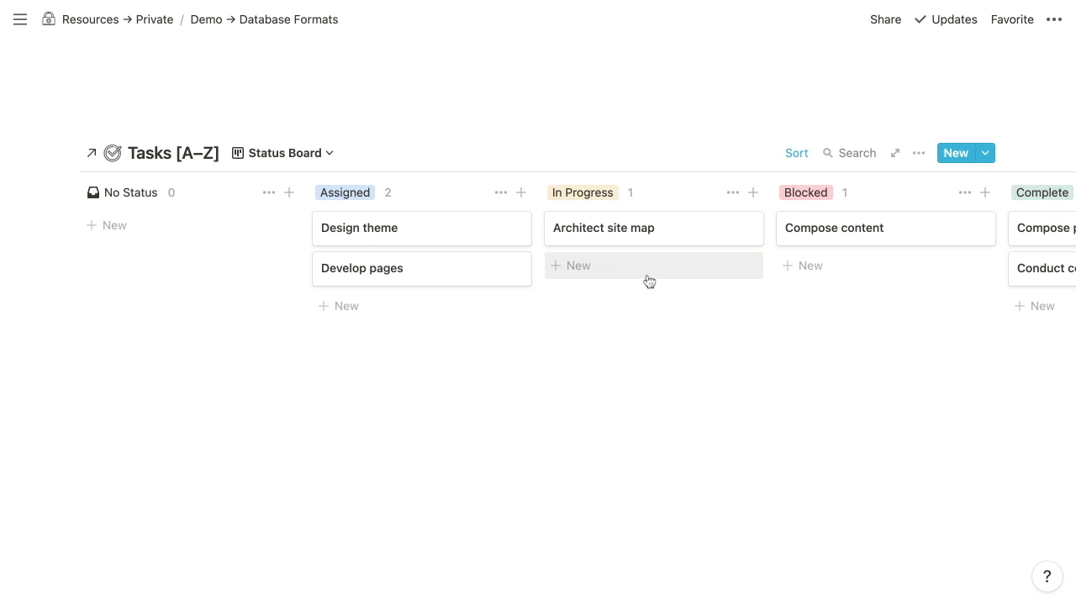
Look across the board's status columns and group the Status Board by Responsible.
scroll(538, 252, right, 3)
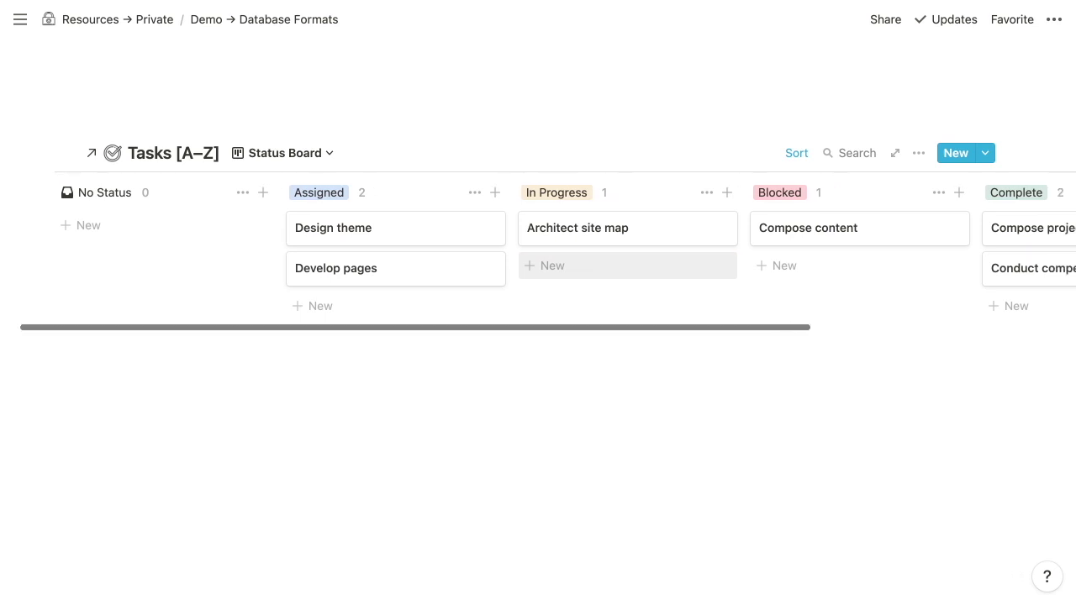
scroll(538, 252, right, 1)
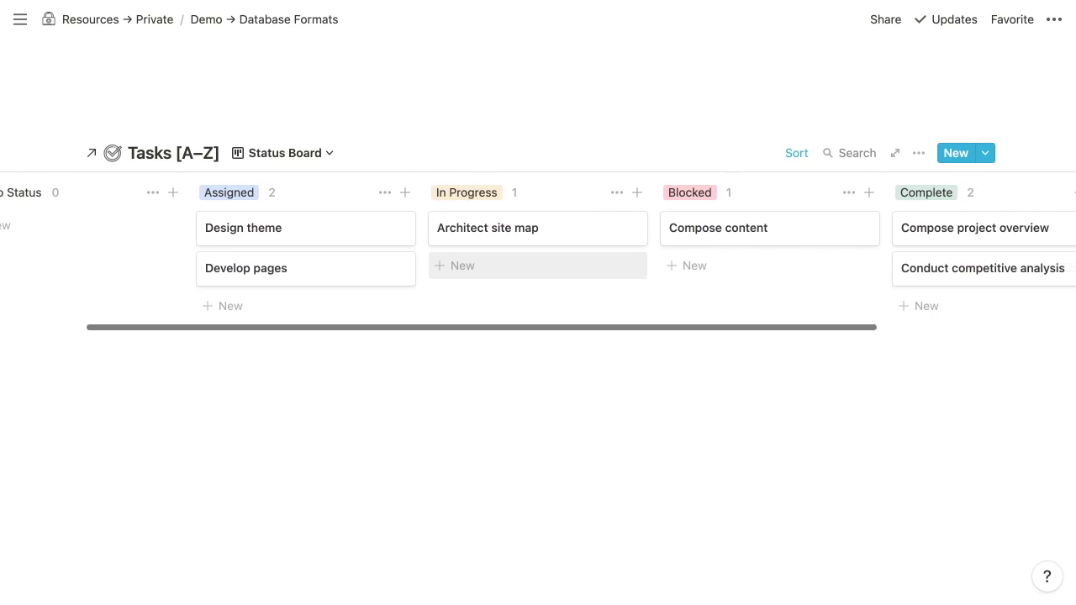
scroll(538, 252, left, 2)
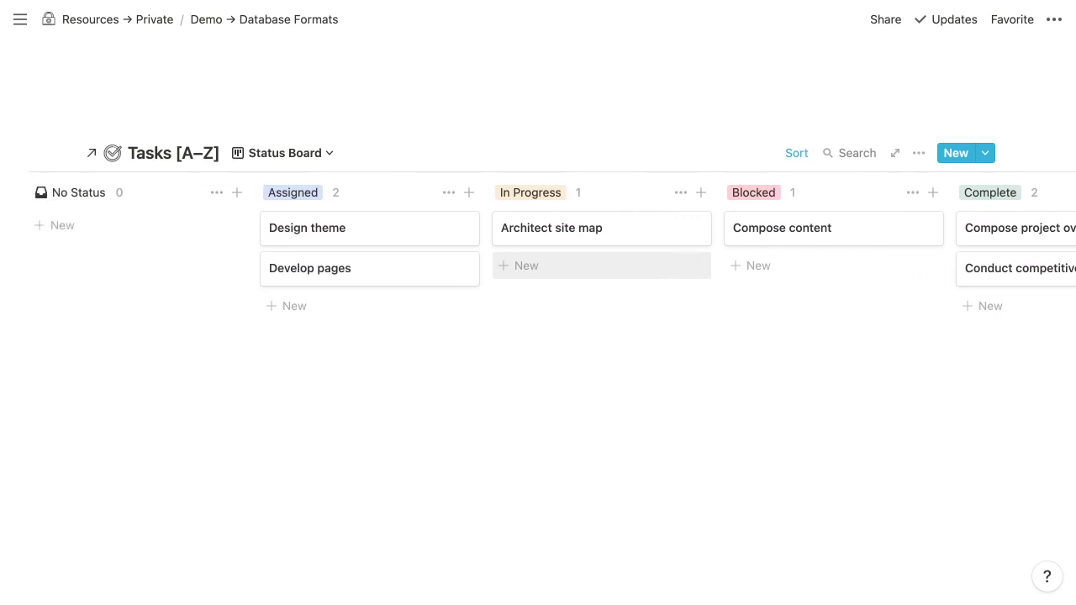
scroll(588, 278, right, 1)
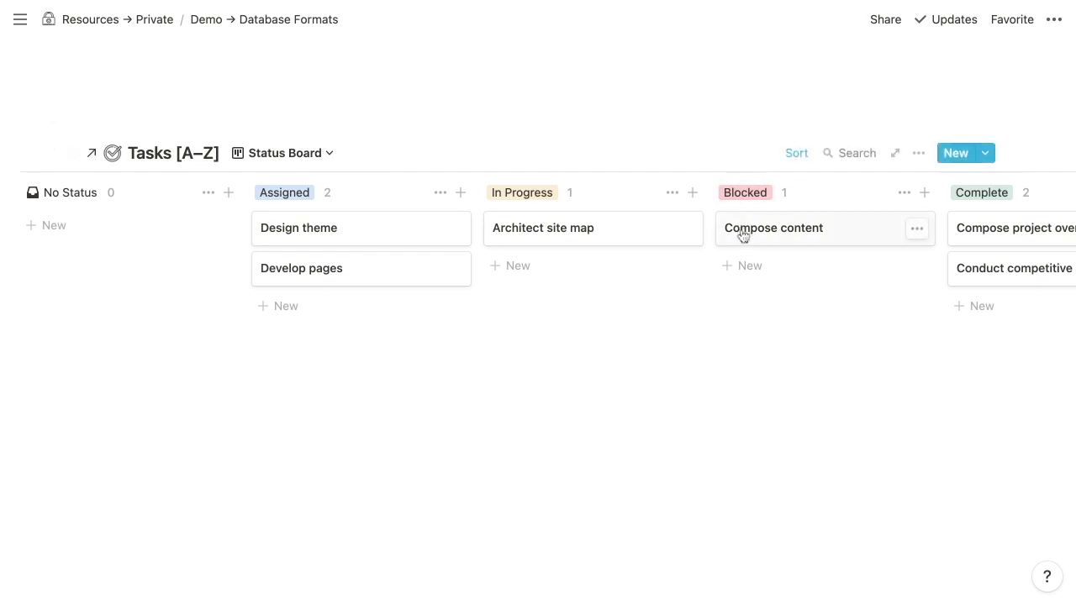
click(919, 154)
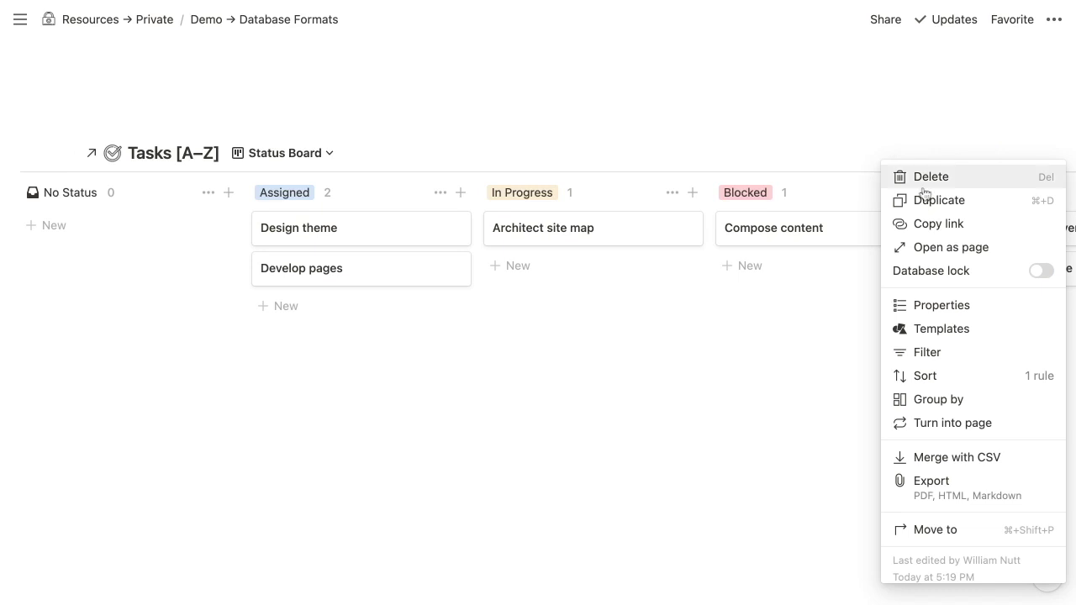
click(941, 402)
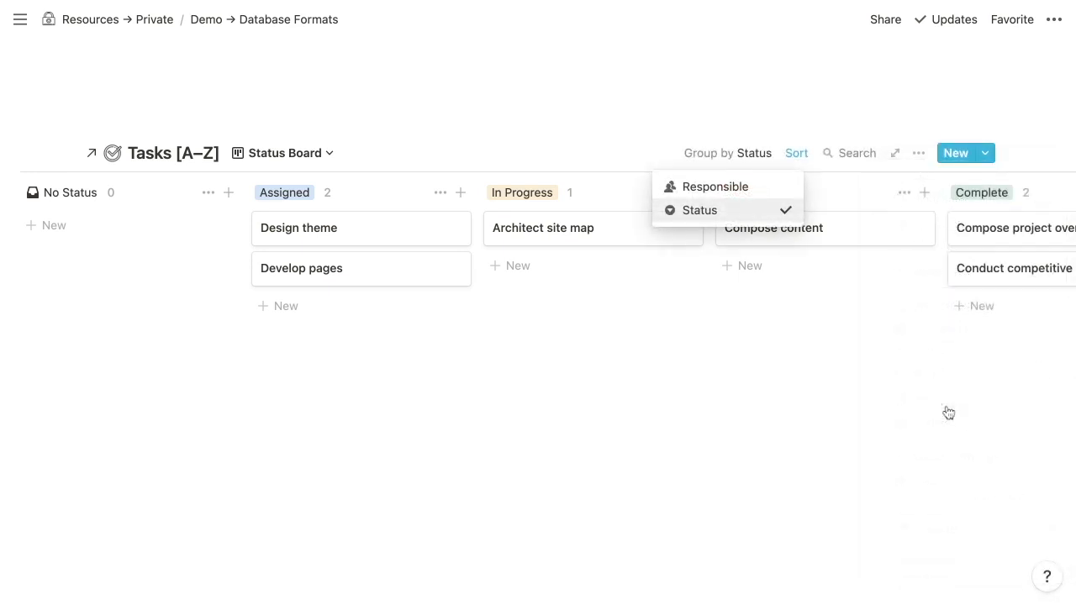
click(711, 193)
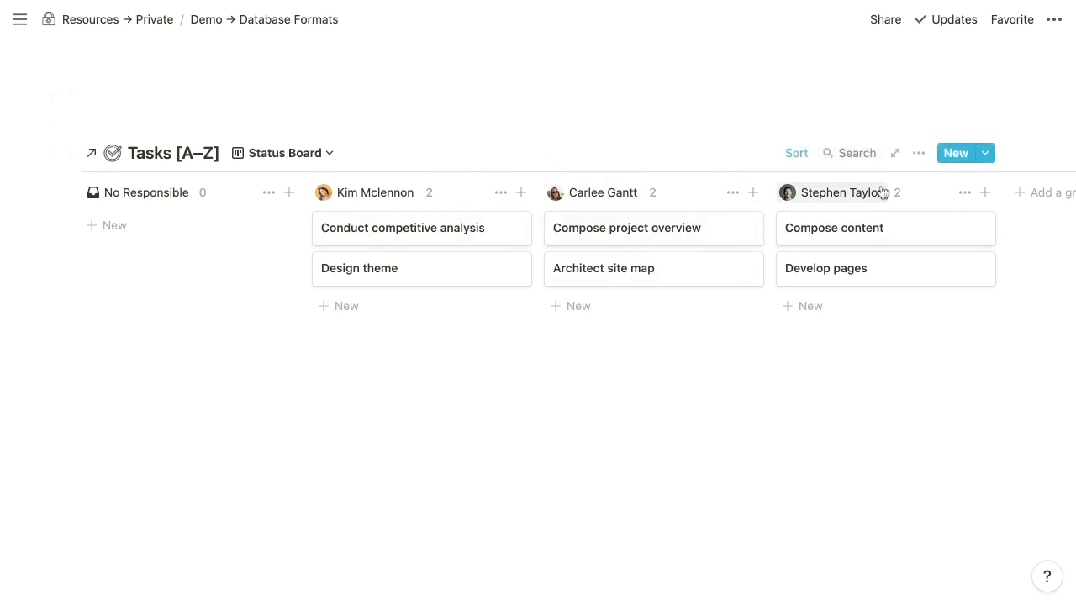
Set the Status Board's grouping back to Status.
click(918, 153)
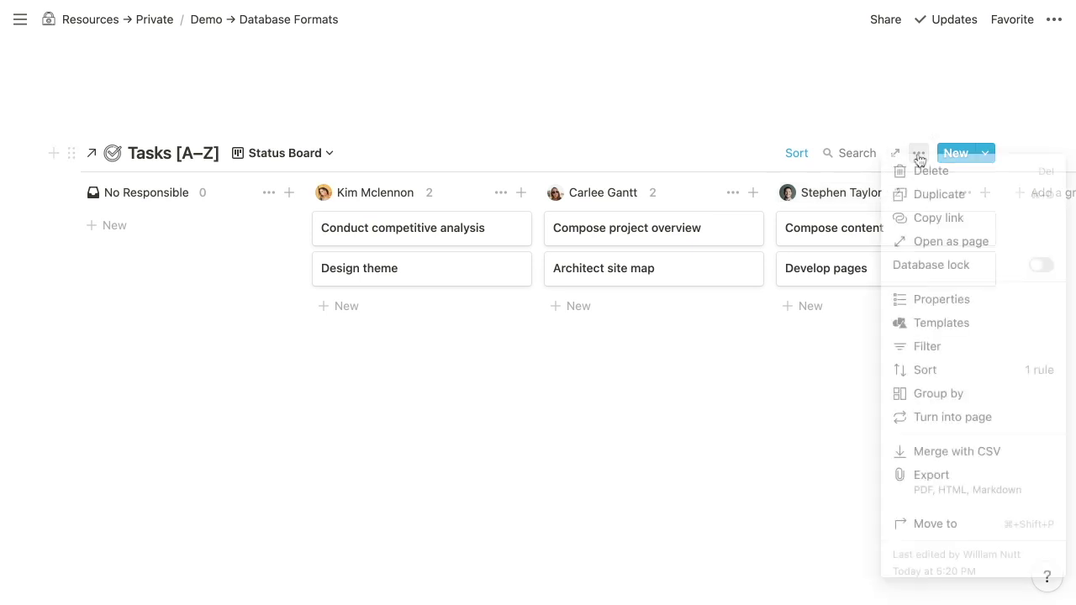
click(952, 395)
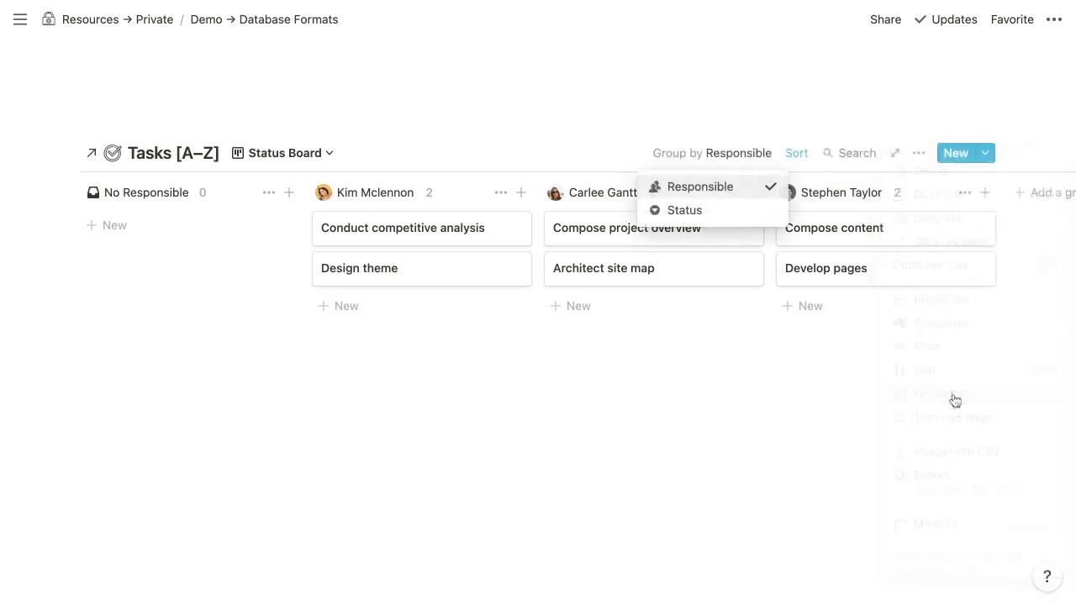
click(706, 218)
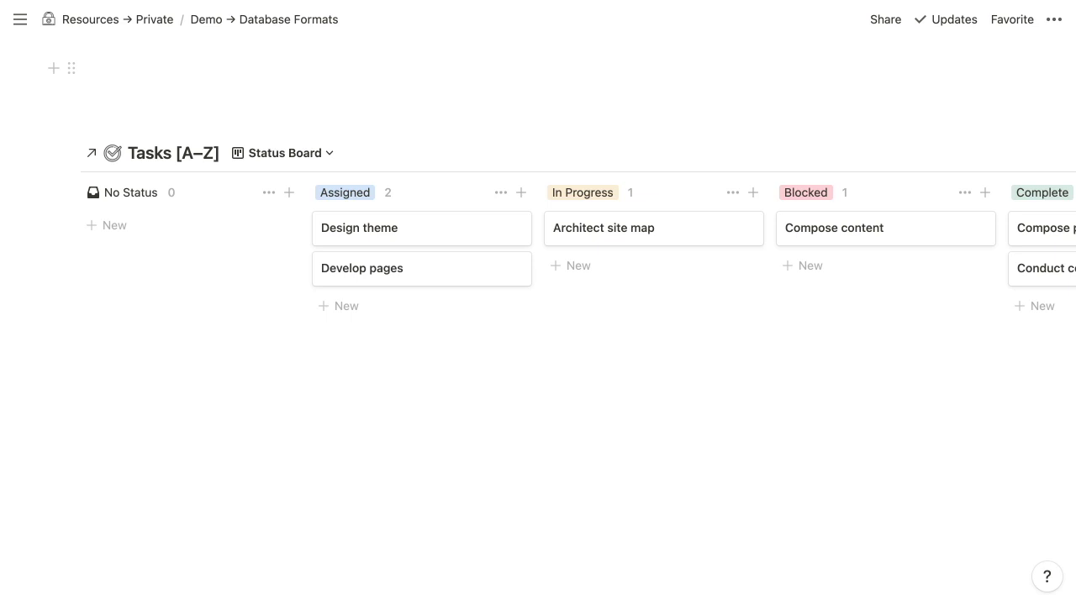
Move the Design theme card from Assigned to In Progress, back to Assigned, and to In Progress again.
scroll(488, 230, right, 2)
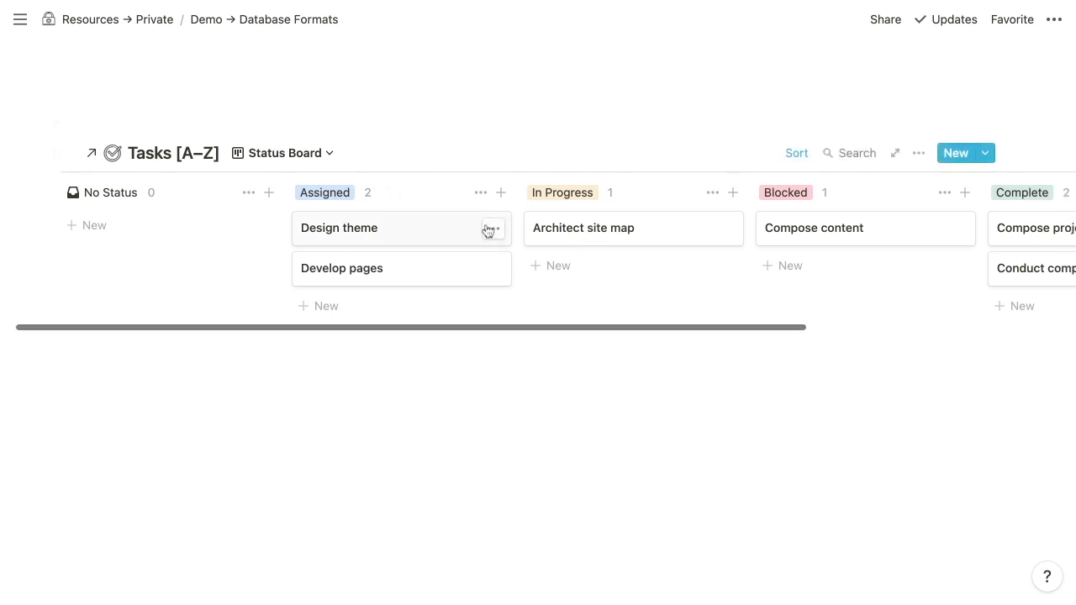
drag(404, 235, 554, 211)
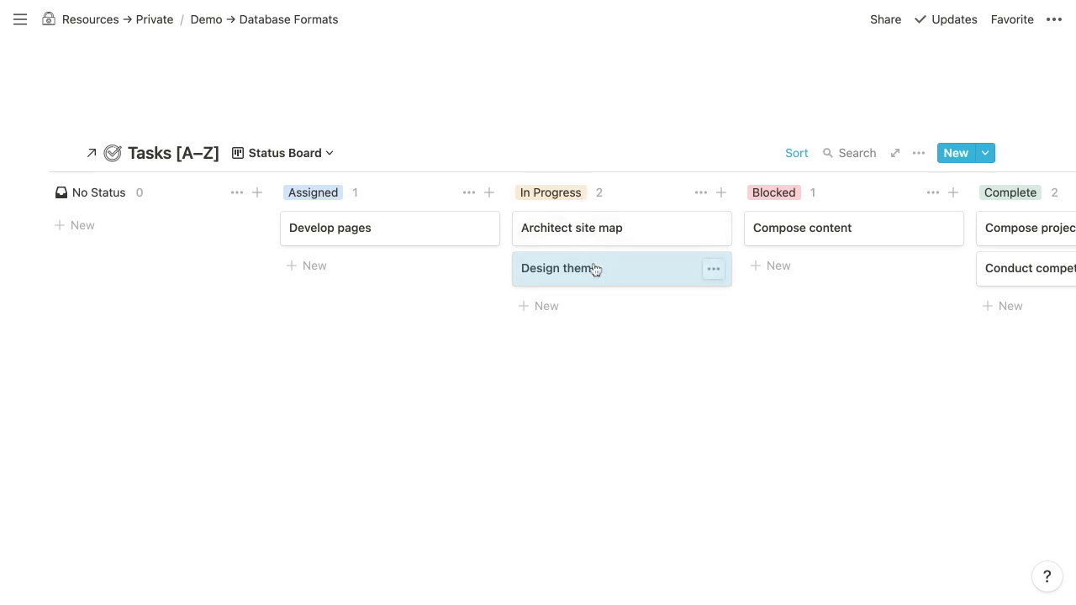
key(super+shift+Left)
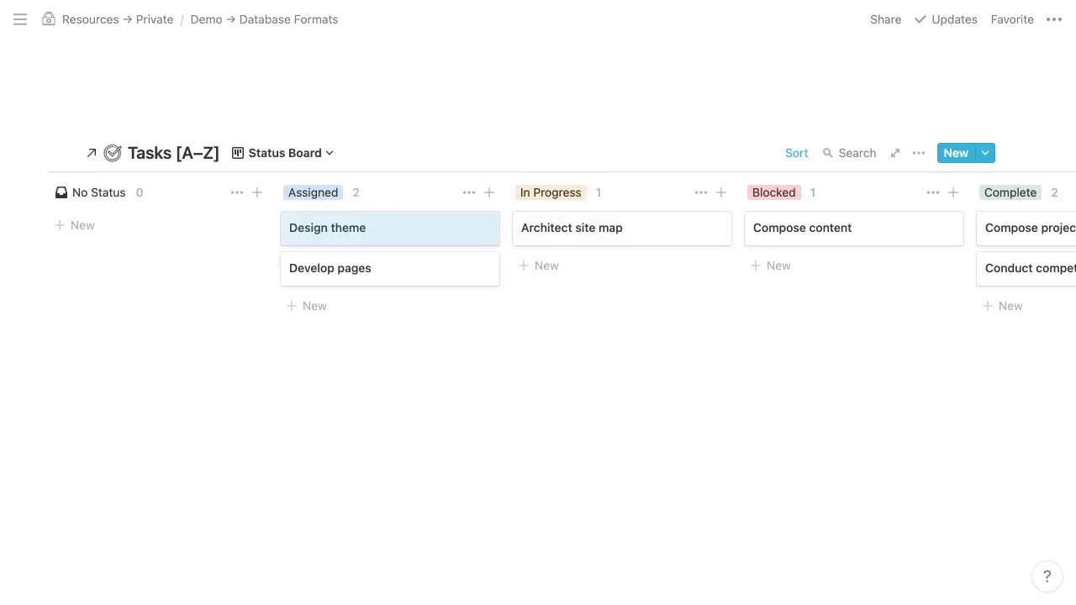
key(super+shift+Right)
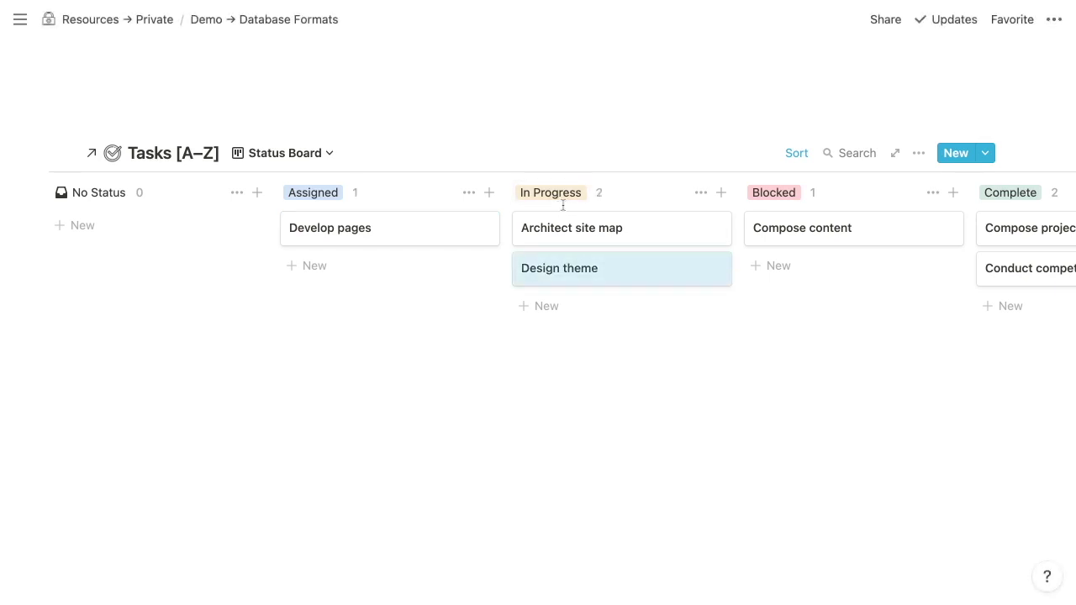
Switch to the List view to check the tasks' statuses, and return to the Status Board.
click(311, 160)
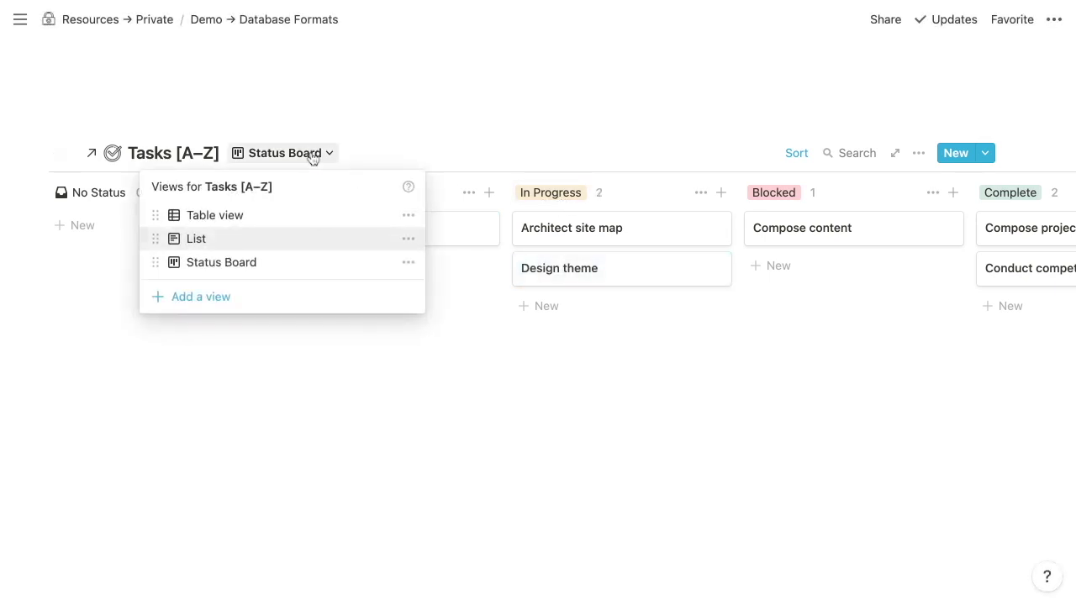
click(282, 244)
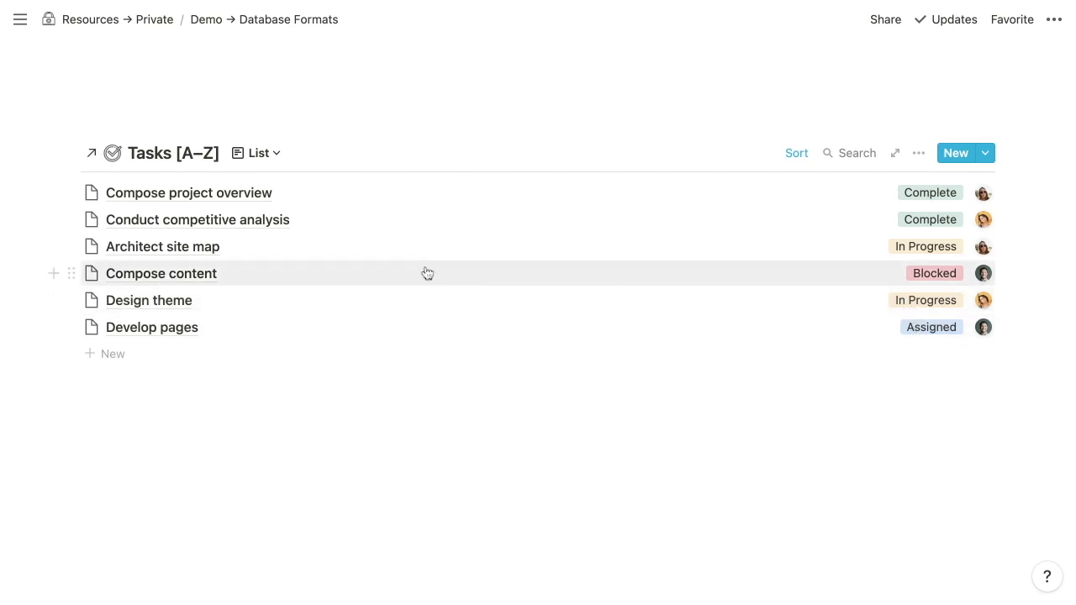
click(264, 156)
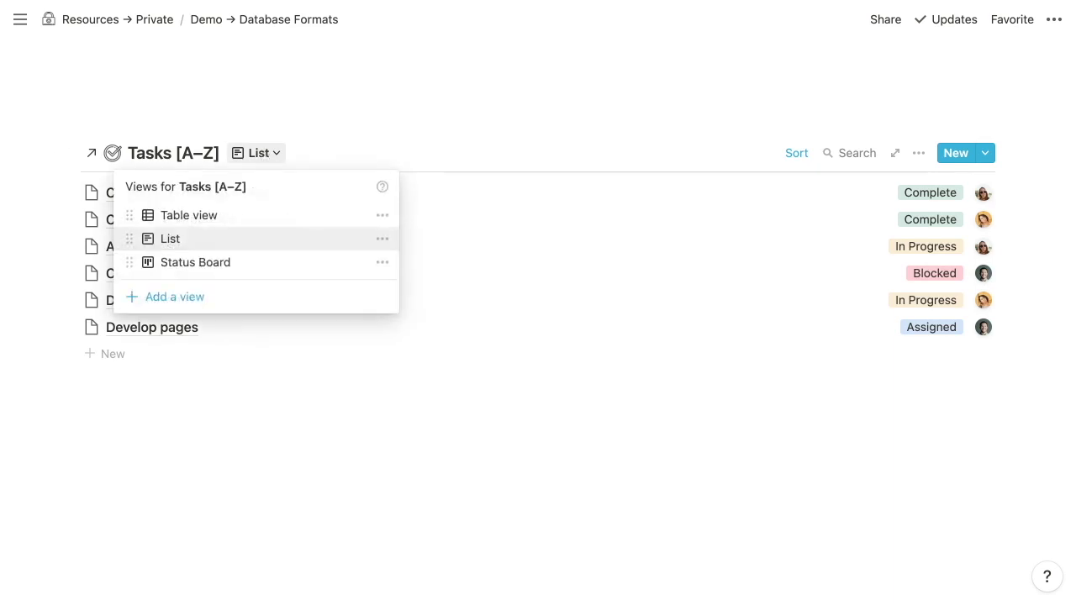
click(277, 259)
Move the Design theme card from In Progress to Assigned and view the Status Board's sort rule.
drag(600, 271, 437, 227)
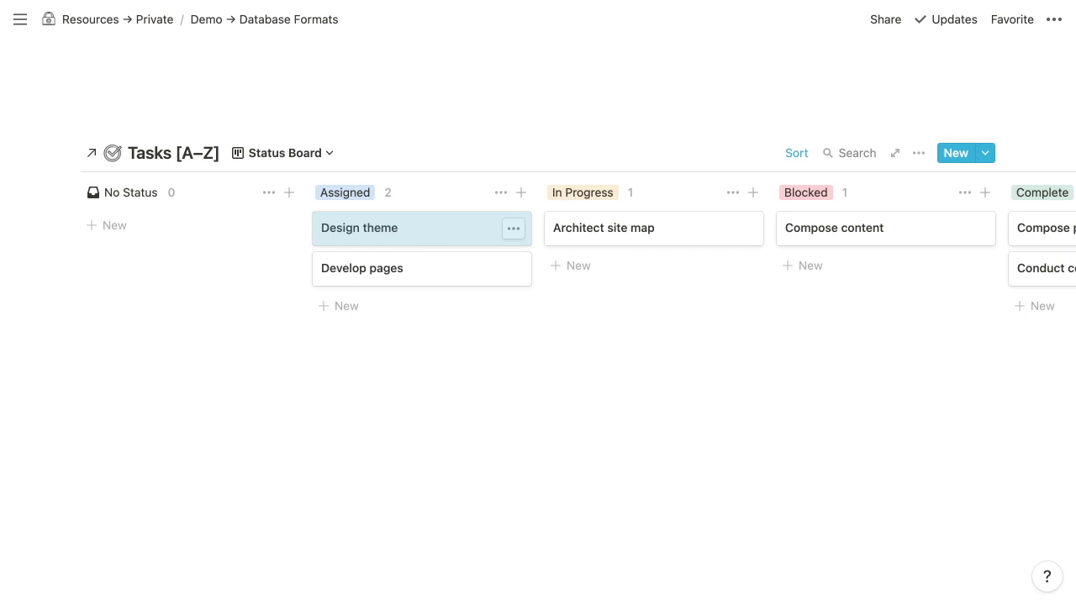
key(Escape)
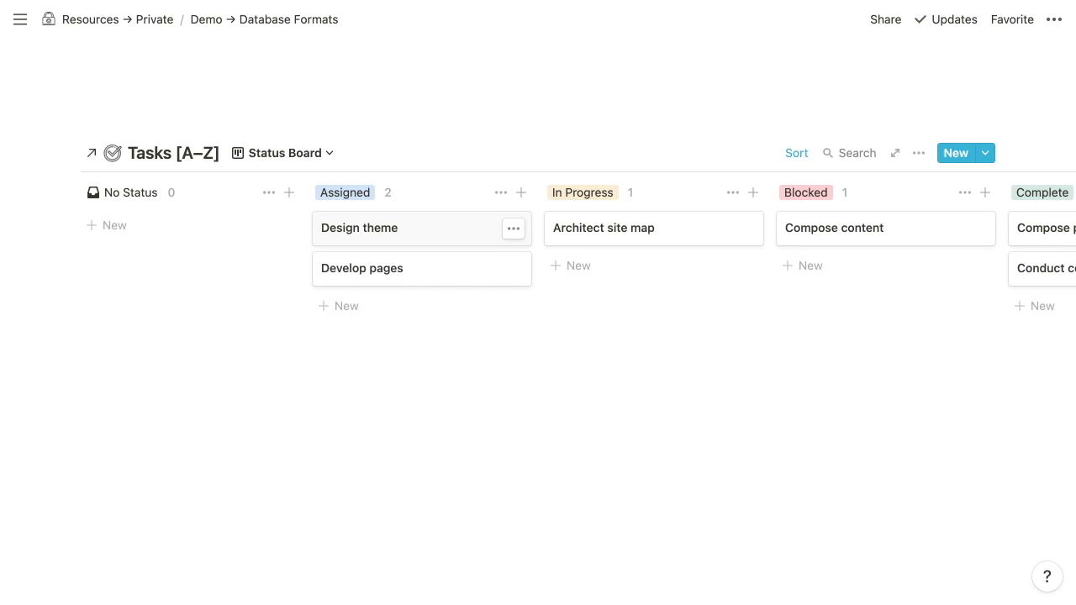
click(797, 154)
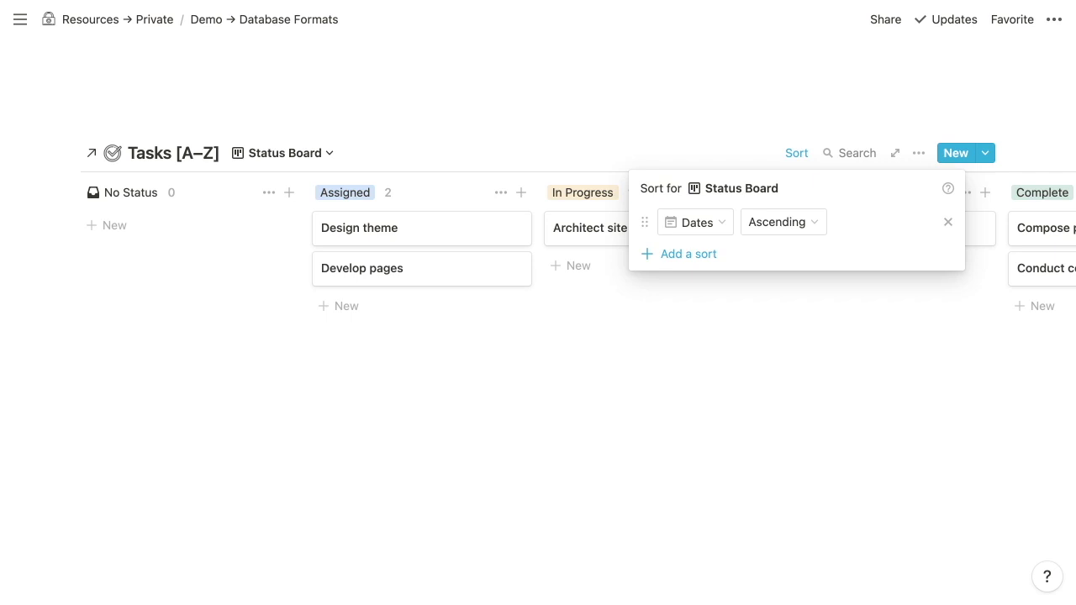
click(866, 121)
Show the Dates and Responsible properties on the Status Board's cards.
click(920, 154)
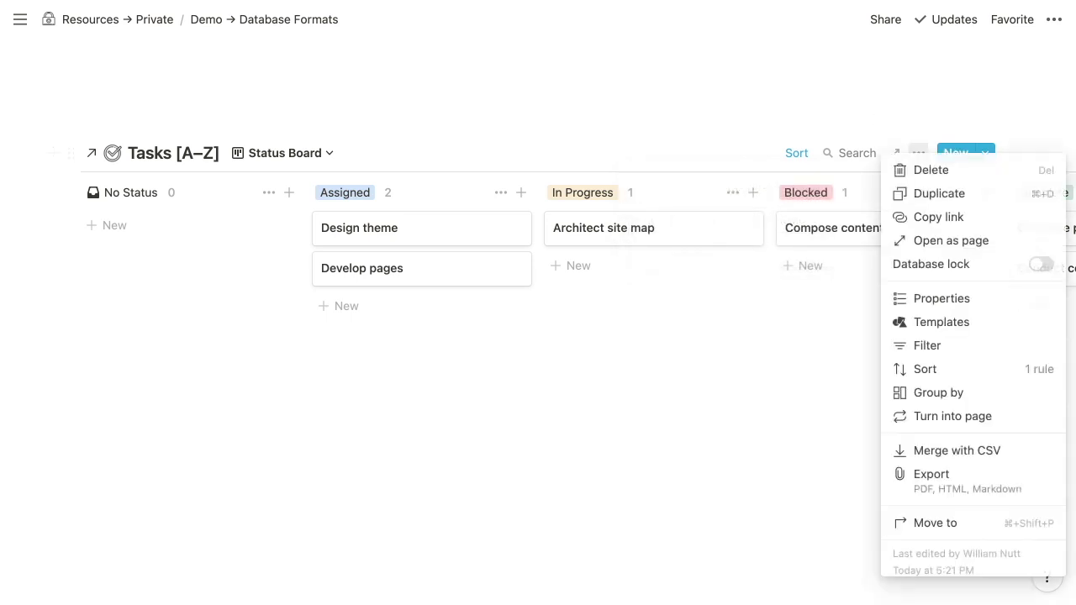
click(953, 301)
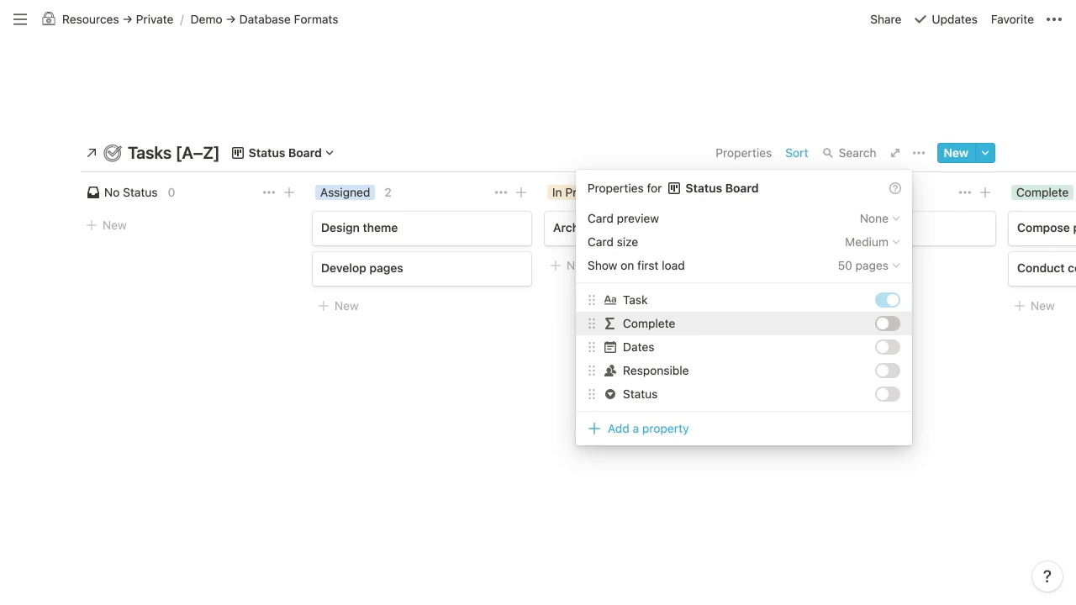
click(888, 347)
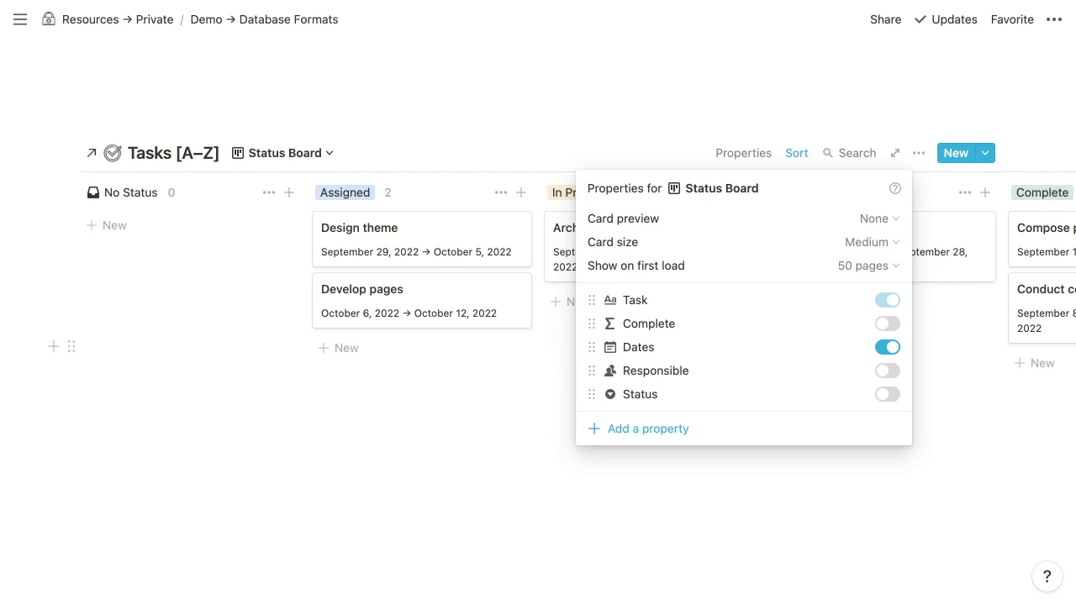
click(887, 371)
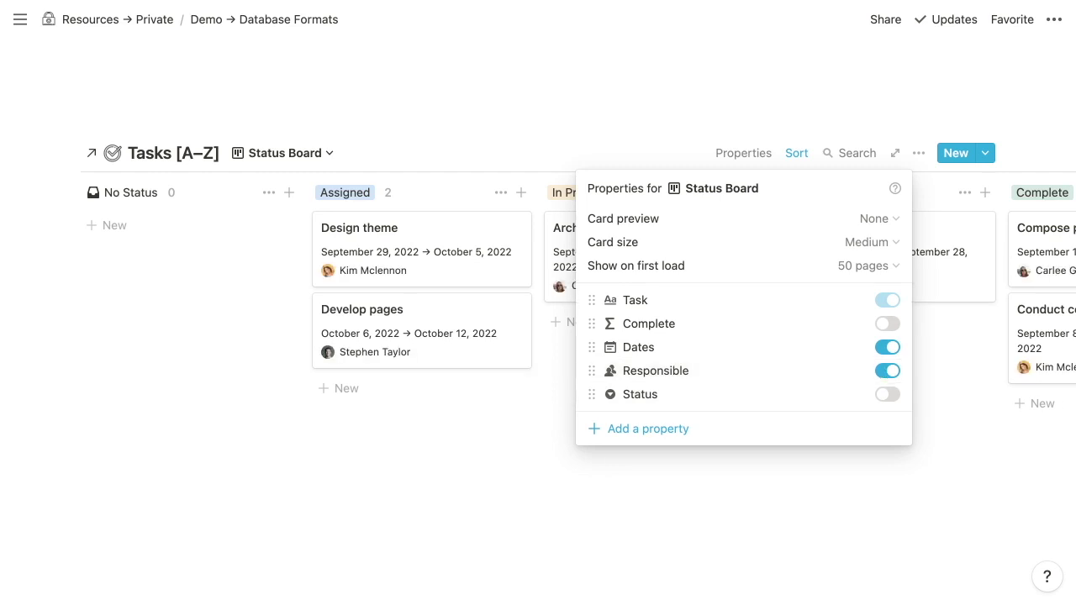
click(790, 99)
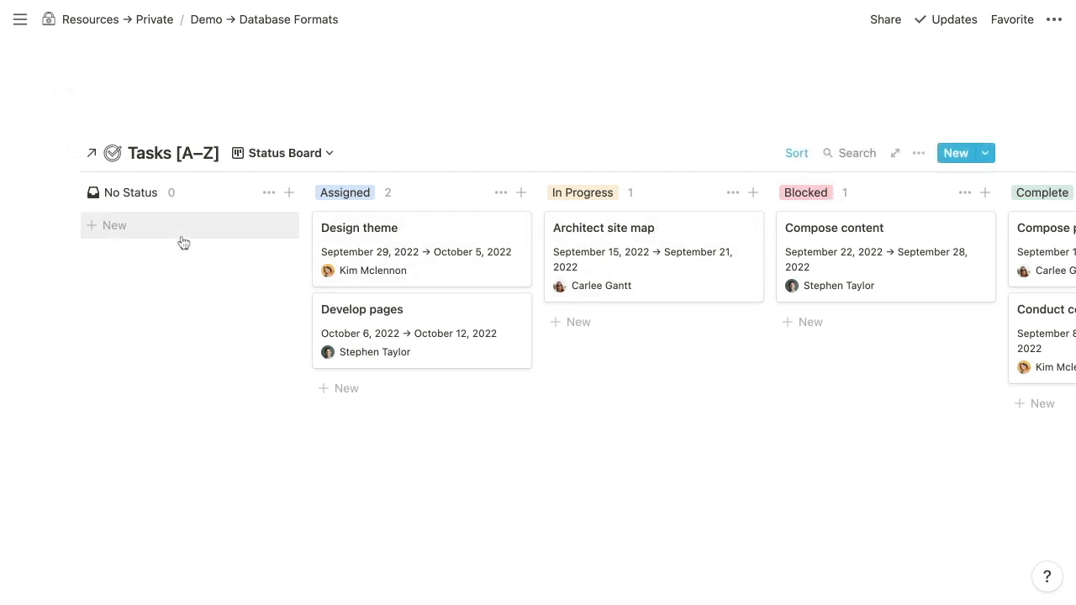
Hide the No Status column on the Status Board and look across to the hidden columns area.
mouse_move(136, 195)
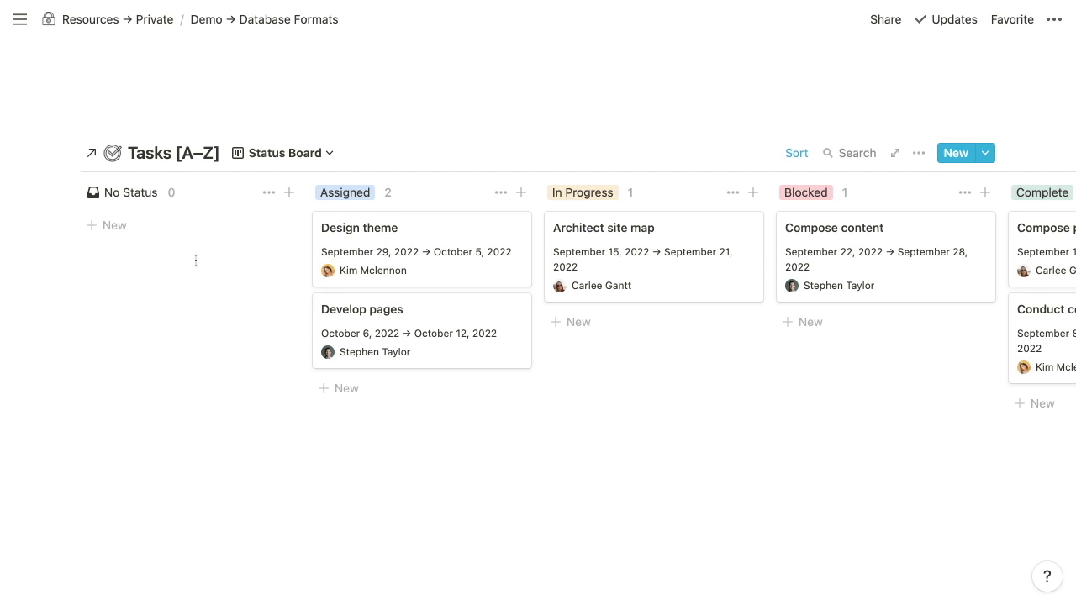
click(268, 194)
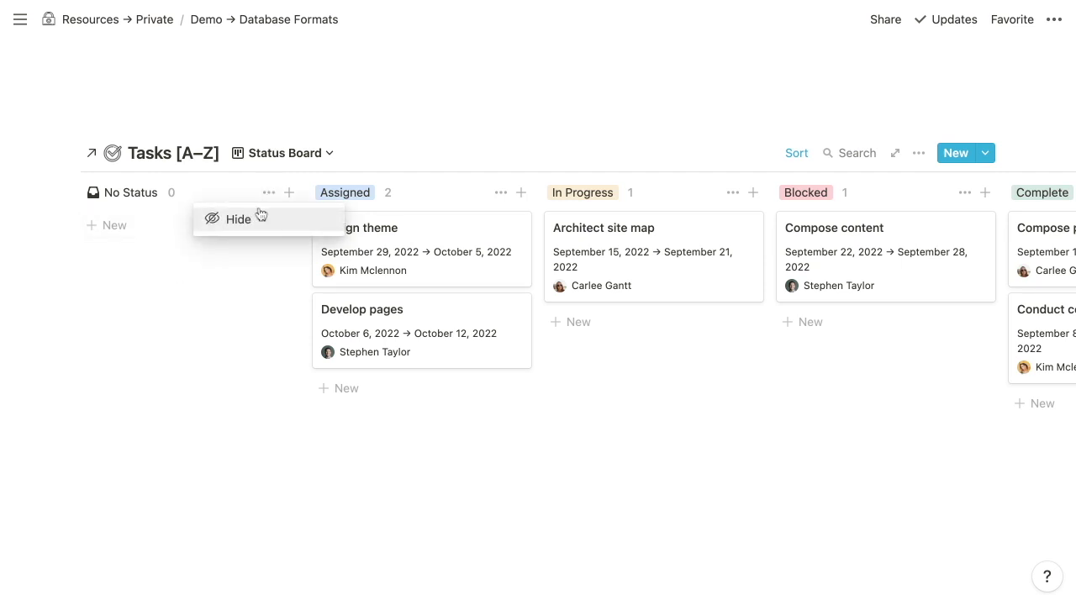
click(243, 220)
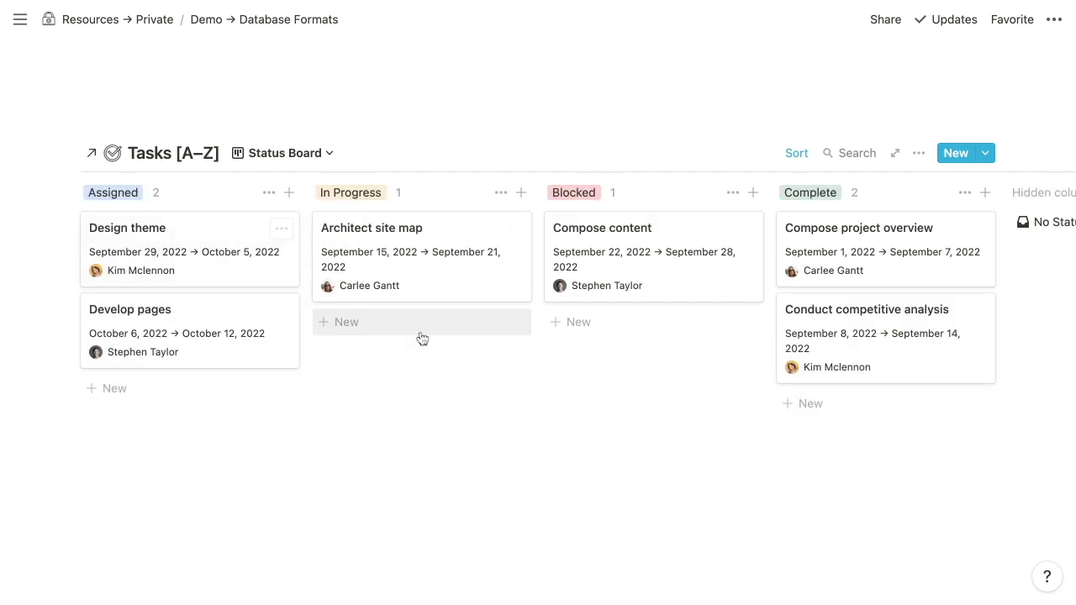
scroll(636, 398, right, 3)
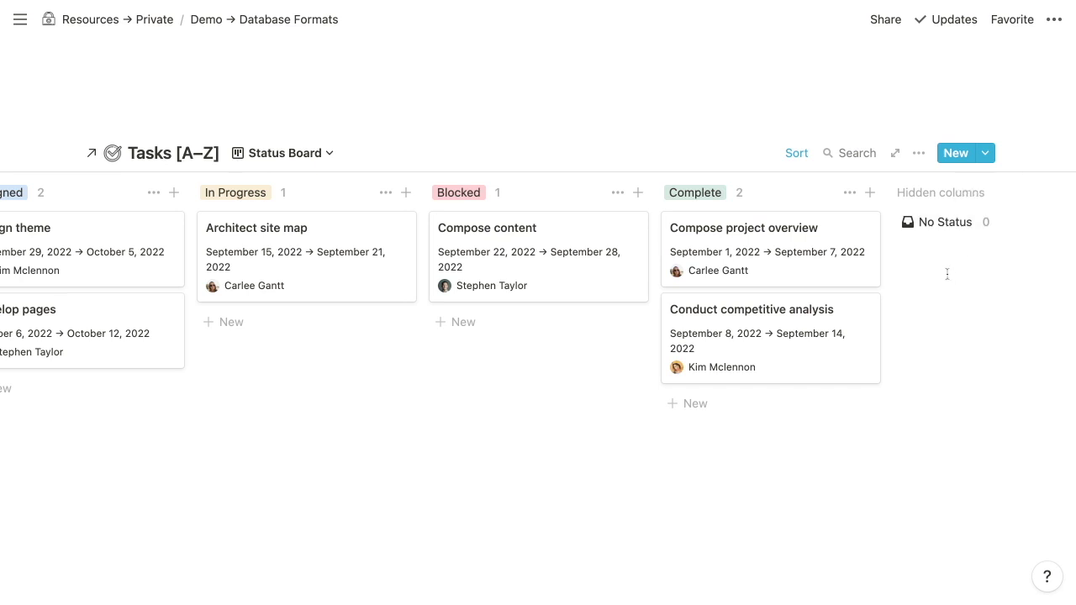
scroll(941, 272, left, 1)
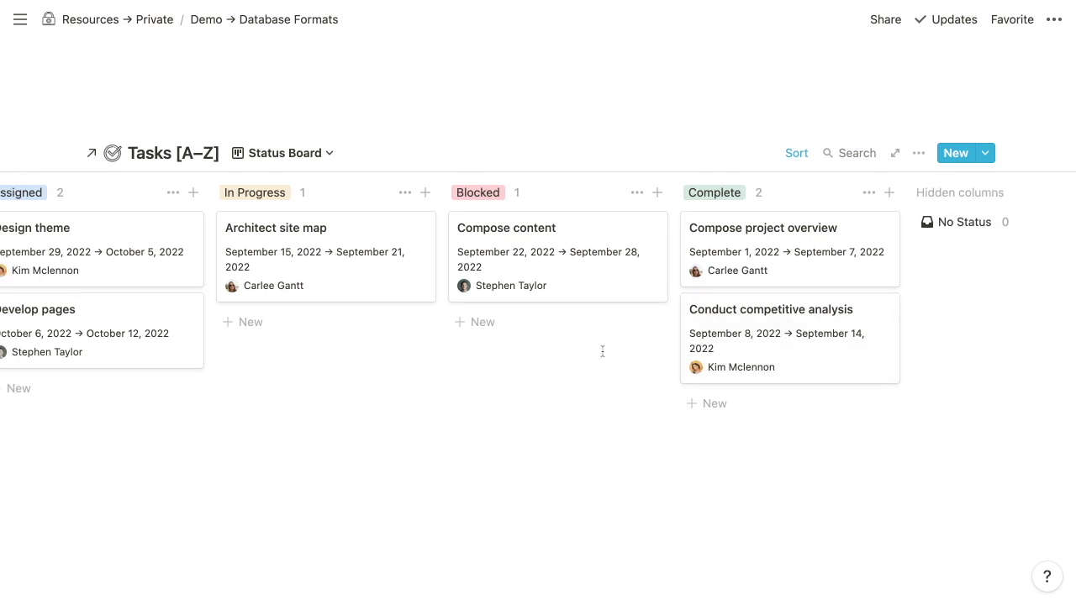
scroll(602, 352, left, 3)
scroll(603, 351, left, 1)
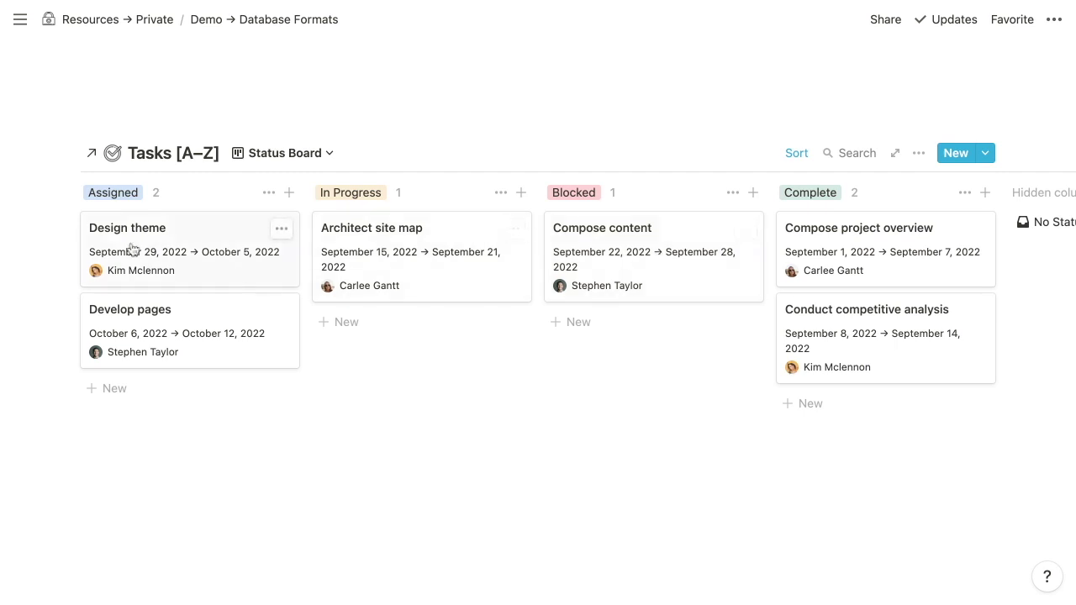
Set the board's column calculation to Checked for the Complete property.
click(155, 203)
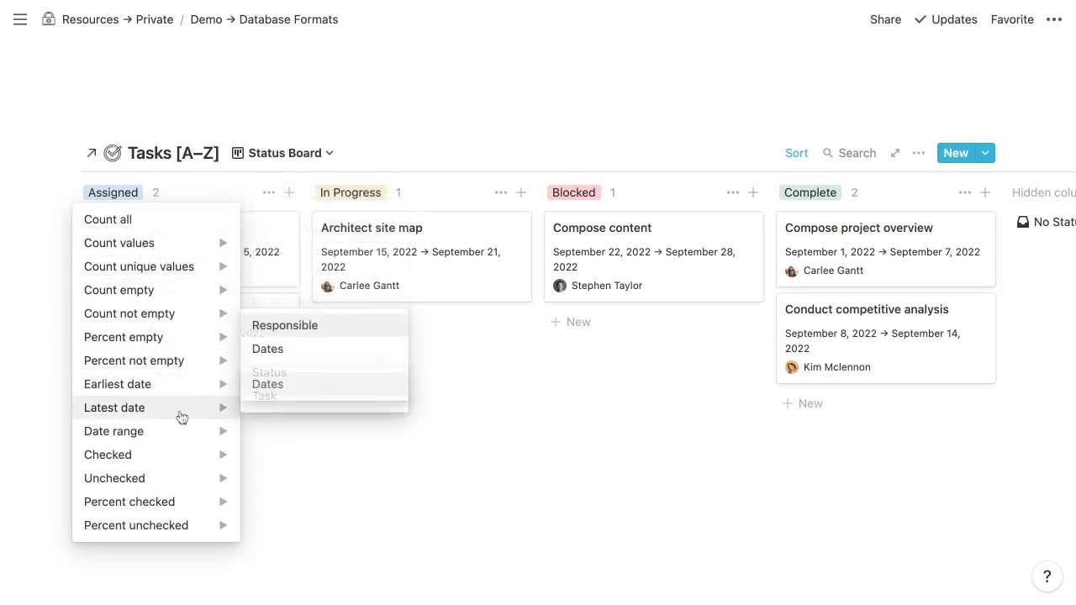
mouse_move(169, 324)
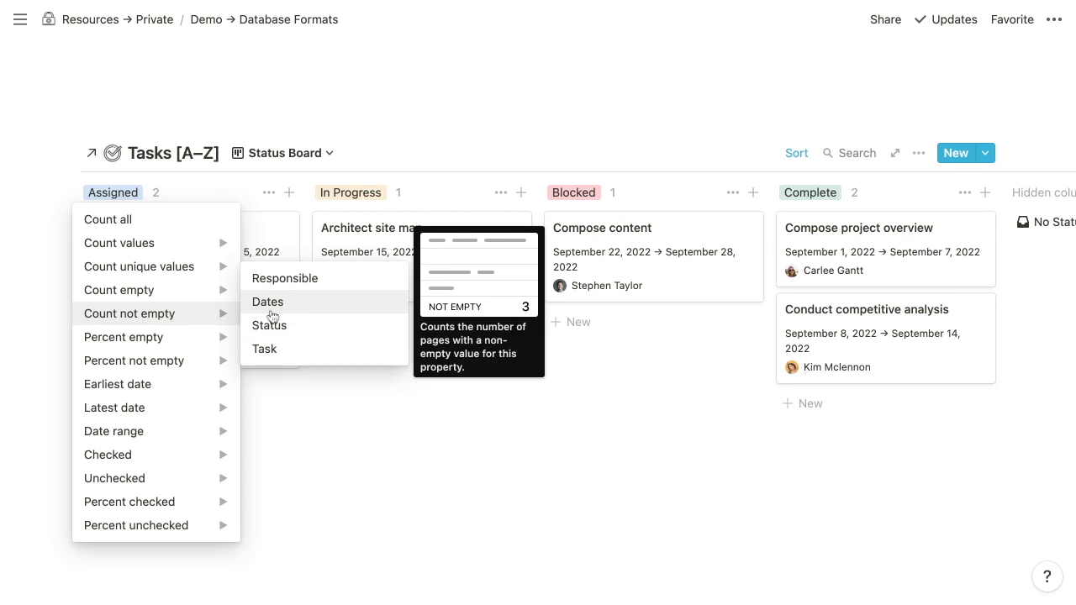
mouse_move(181, 407)
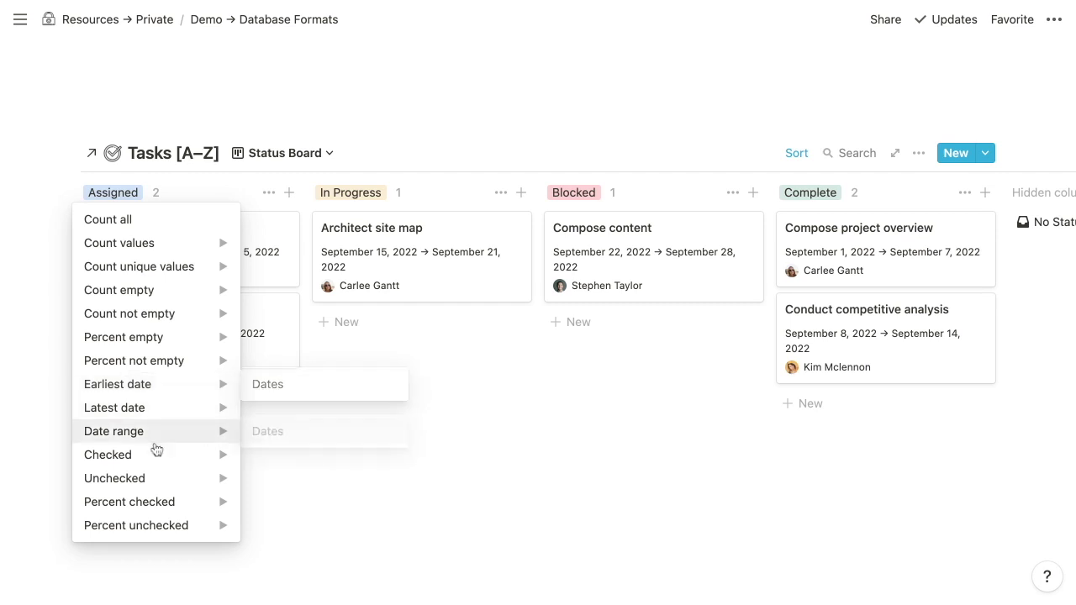
mouse_move(156, 457)
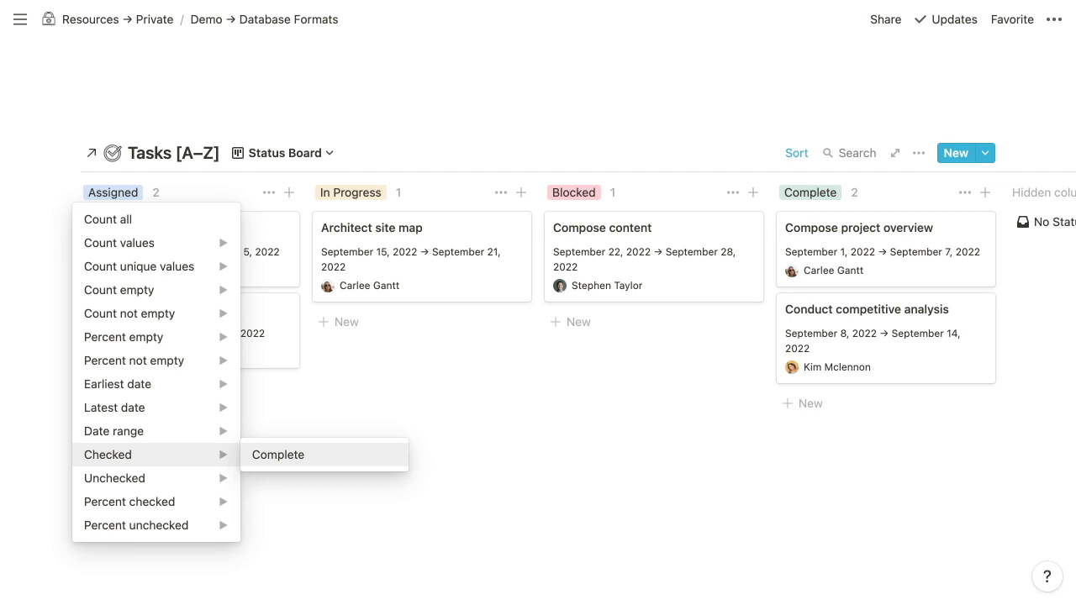
click(278, 455)
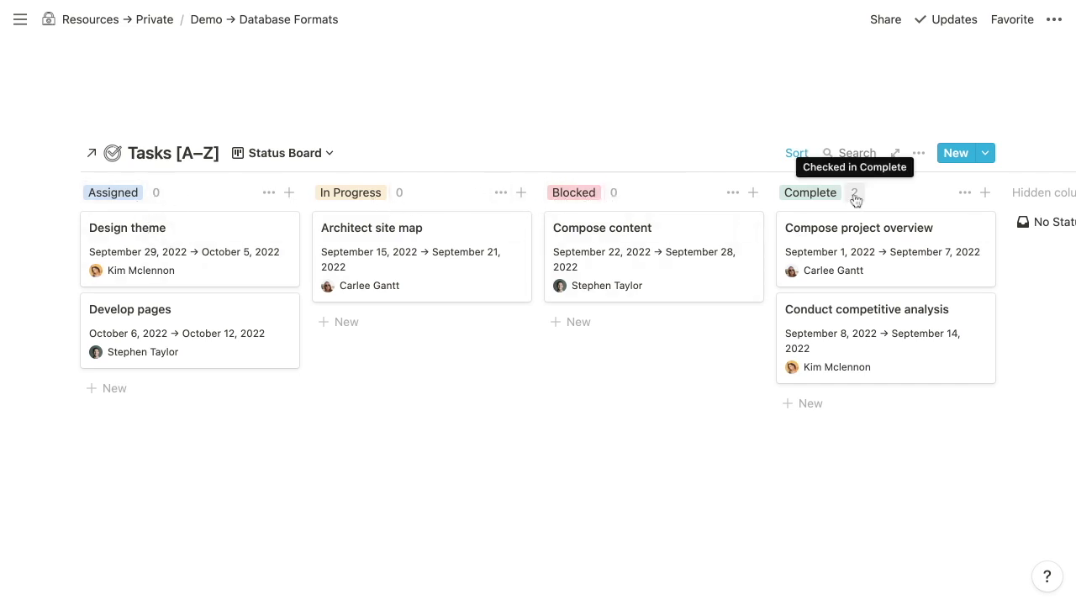
Set the board's column calculation to Percent checked for the Complete property.
click(160, 200)
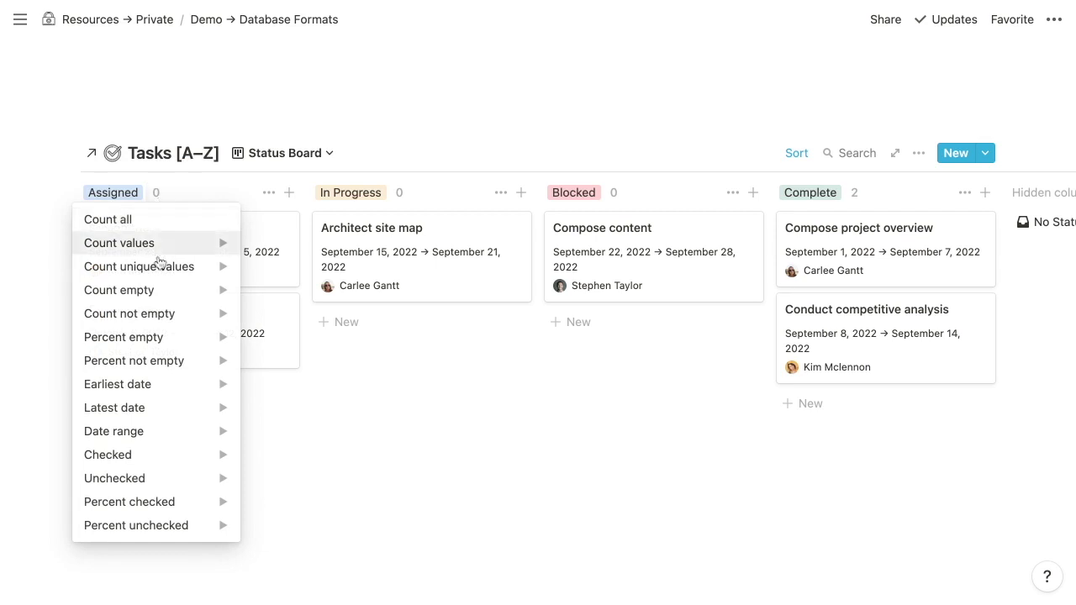
mouse_move(170, 500)
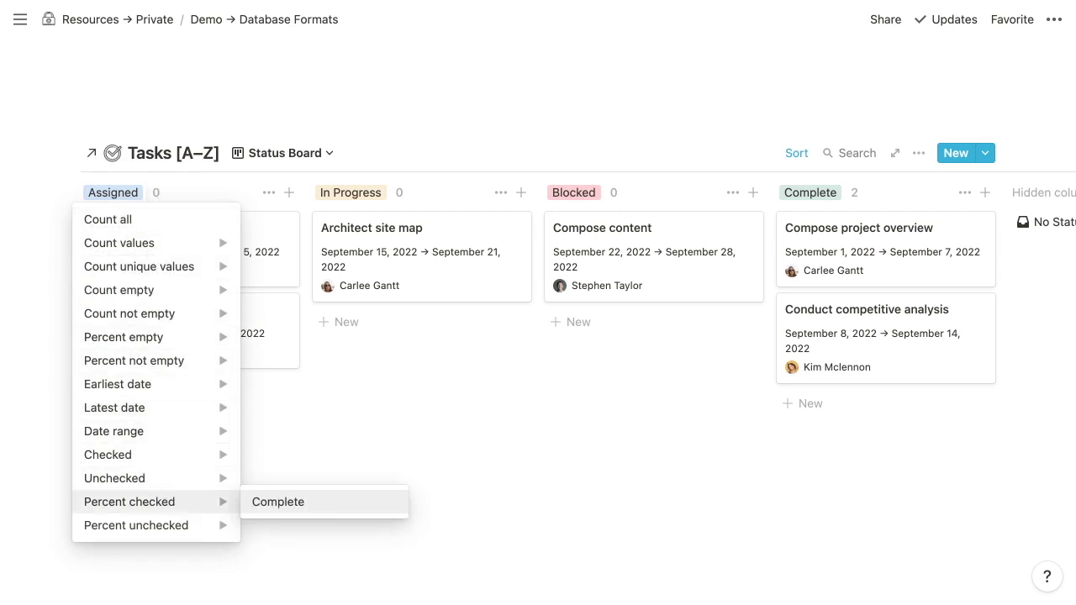
click(274, 504)
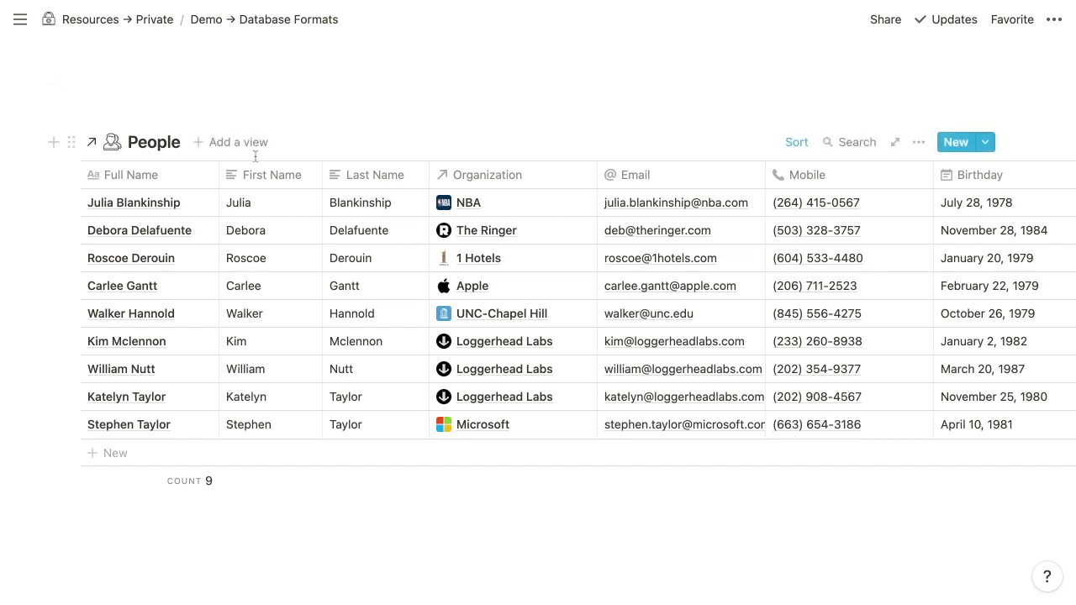
Add a Gallery-format view named "Gallery" to the People database.
click(243, 148)
text(Gallery)
click(231, 473)
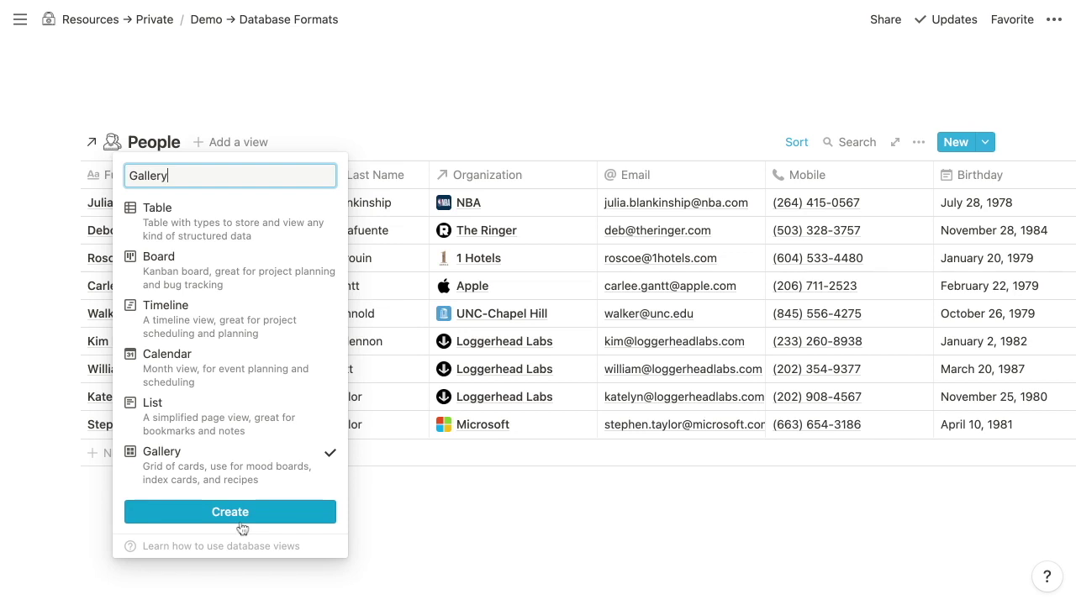
click(241, 521)
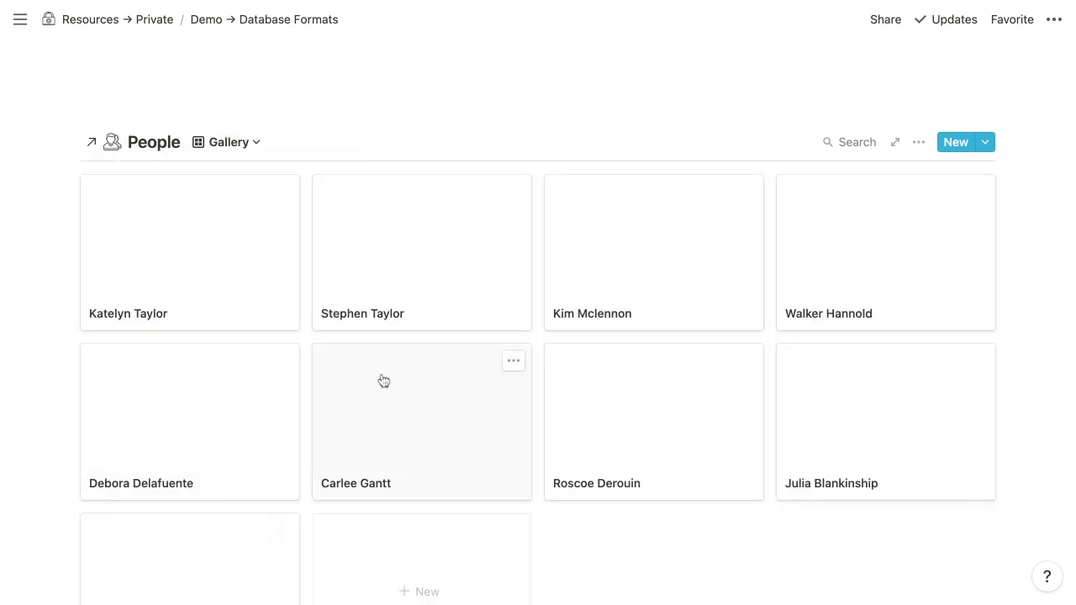
Sort the People Gallery view by Last Name in ascending order.
scroll(795, 132, down, 1)
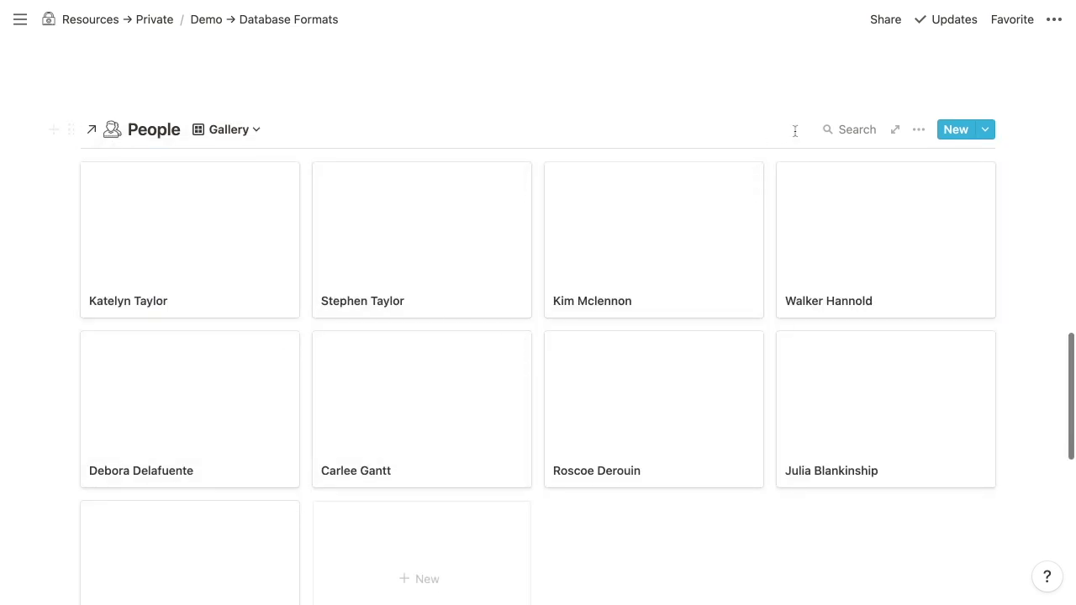
click(919, 133)
click(950, 348)
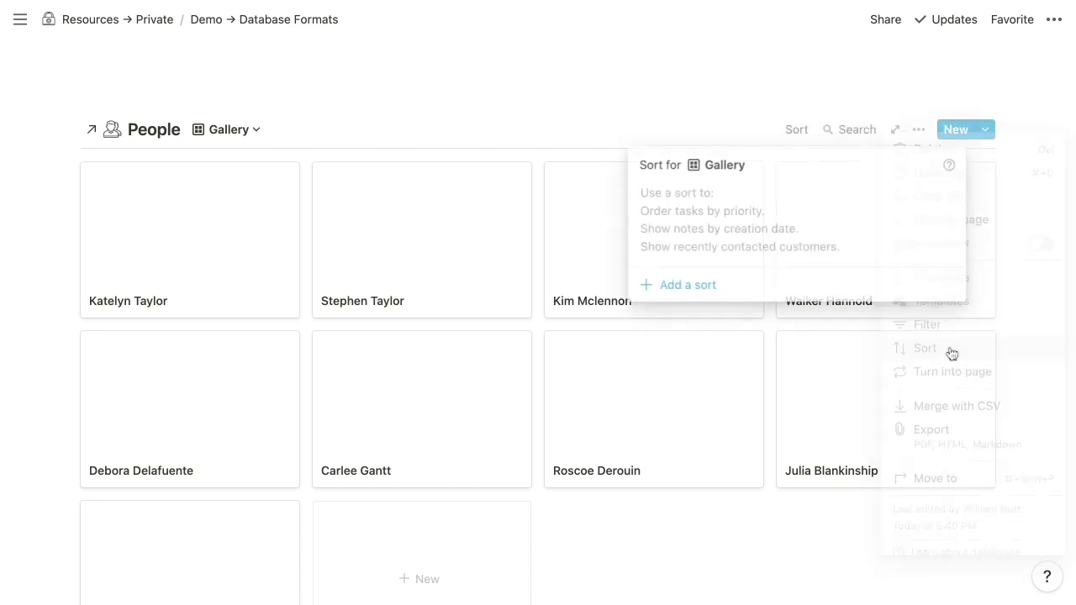
click(689, 286)
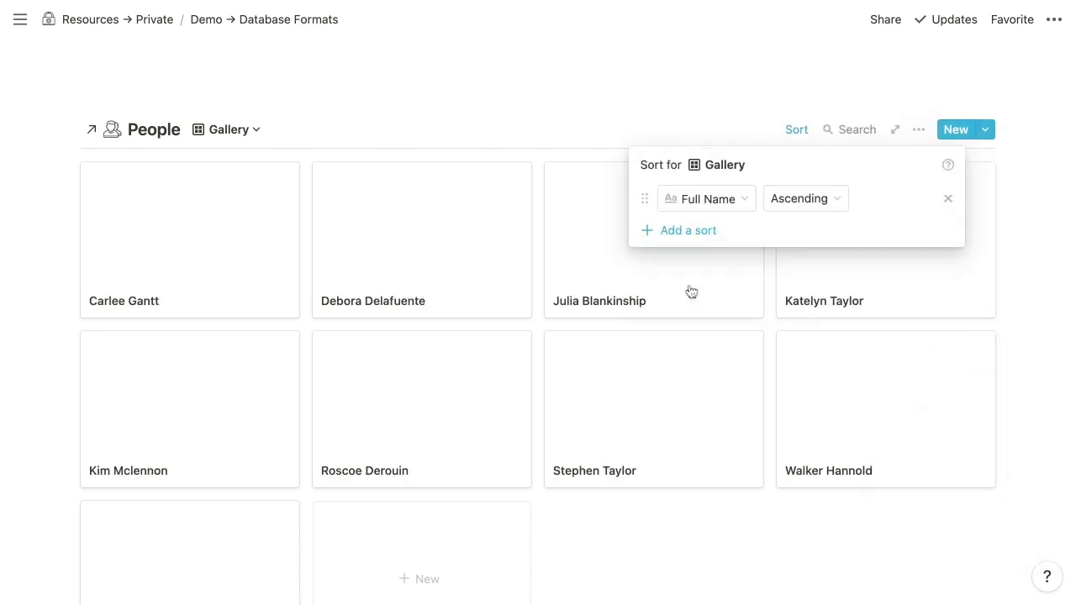
click(695, 212)
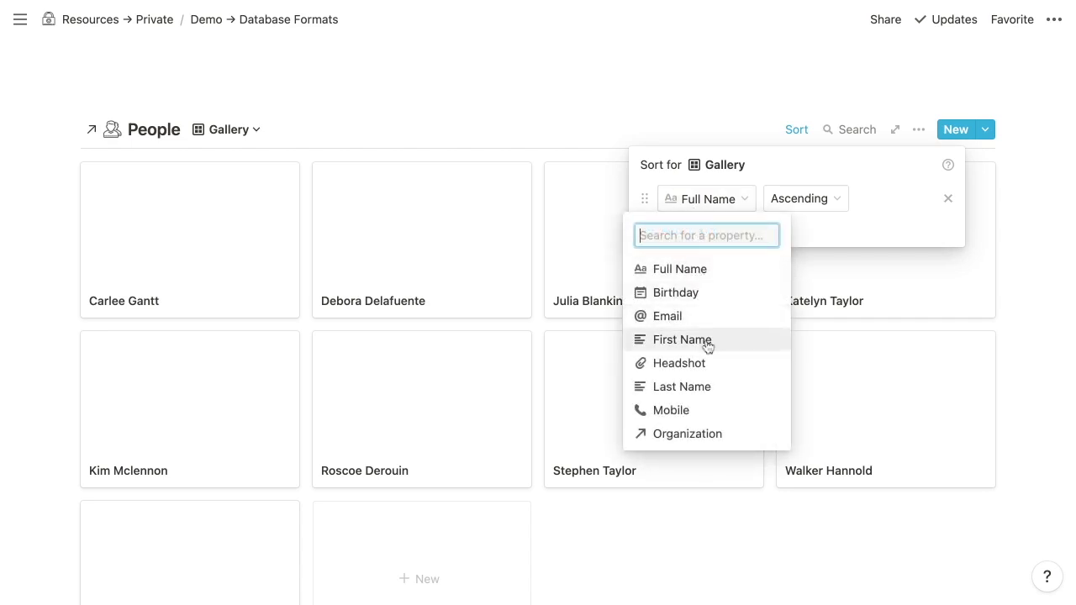
click(709, 388)
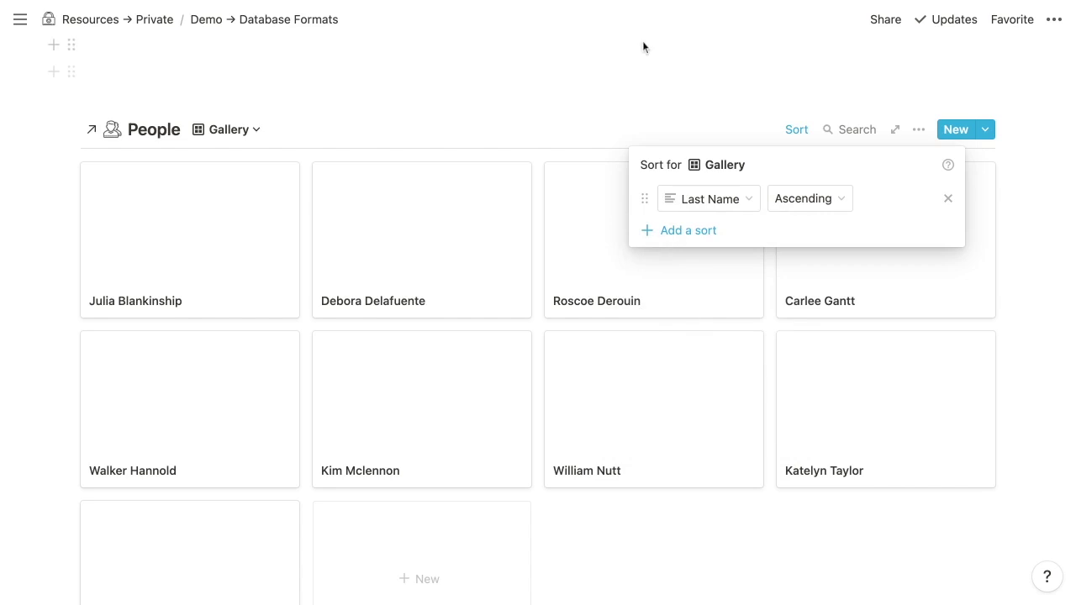
click(888, 89)
Show the Organization and Email properties on the People Gallery cards, ordered with Organization directly after Full Name and Email below it.
click(921, 131)
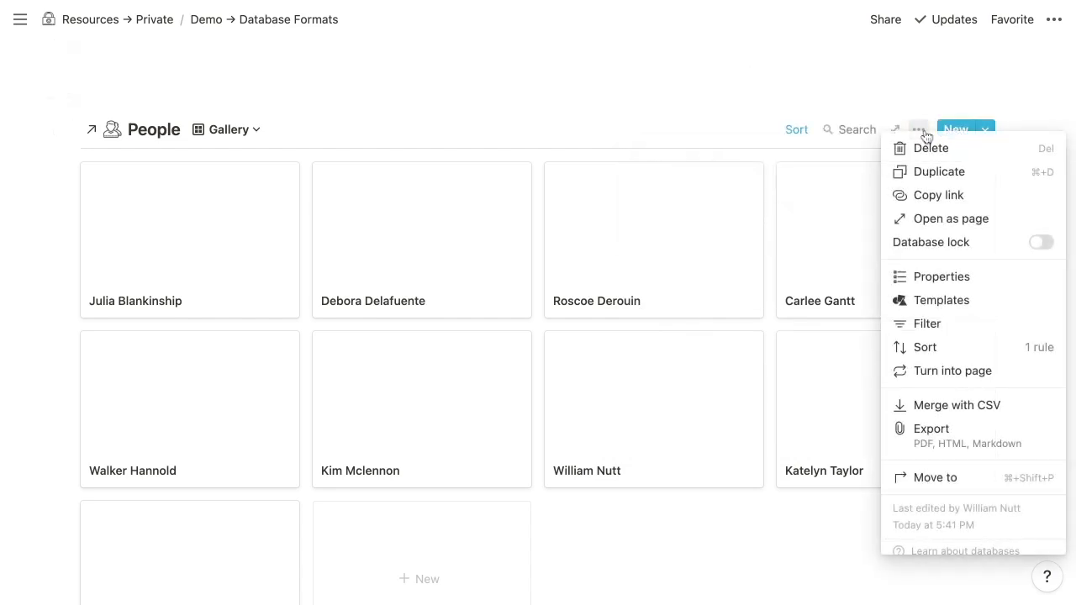
click(954, 285)
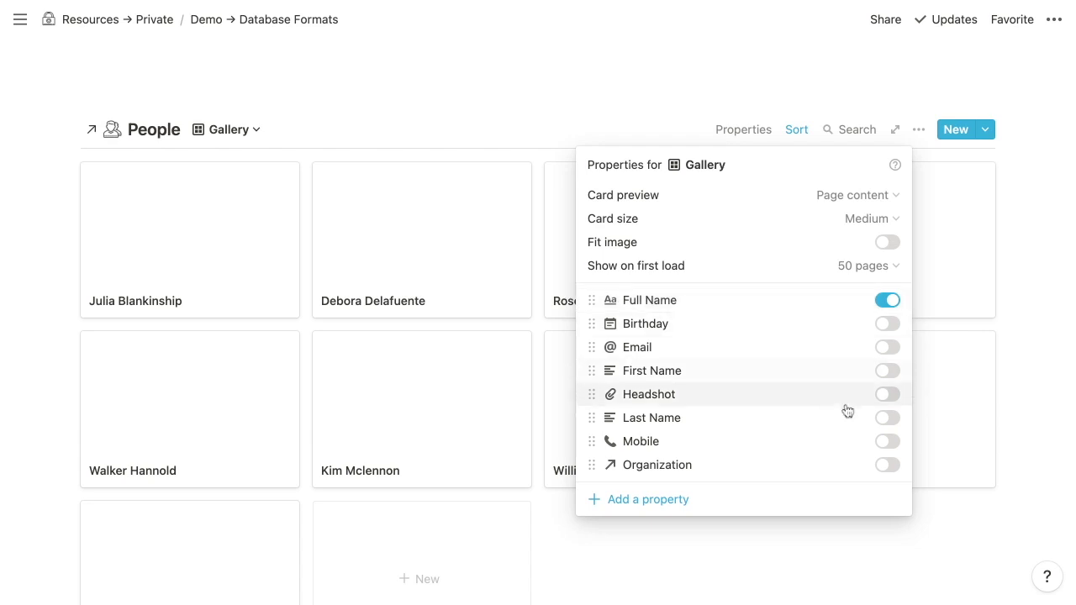
click(890, 469)
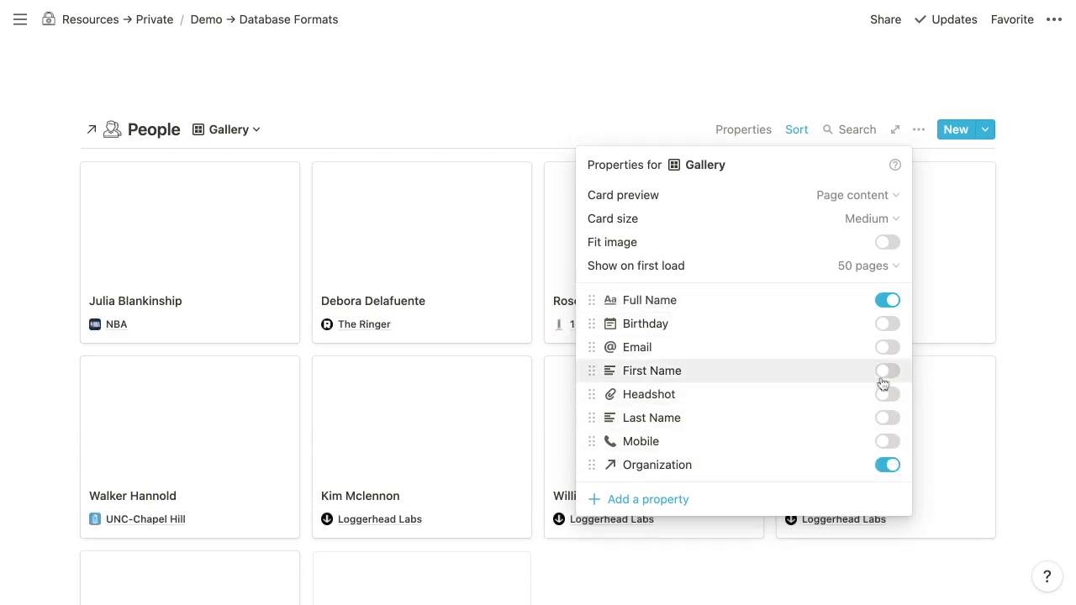
click(886, 348)
drag(592, 347, 591, 329)
drag(592, 465, 595, 327)
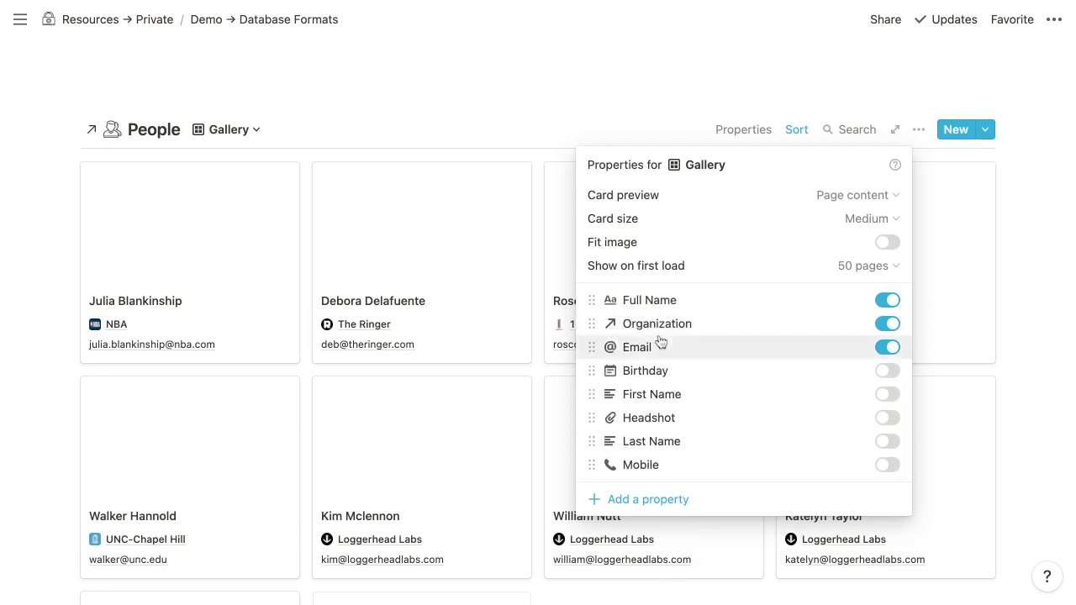
click(558, 104)
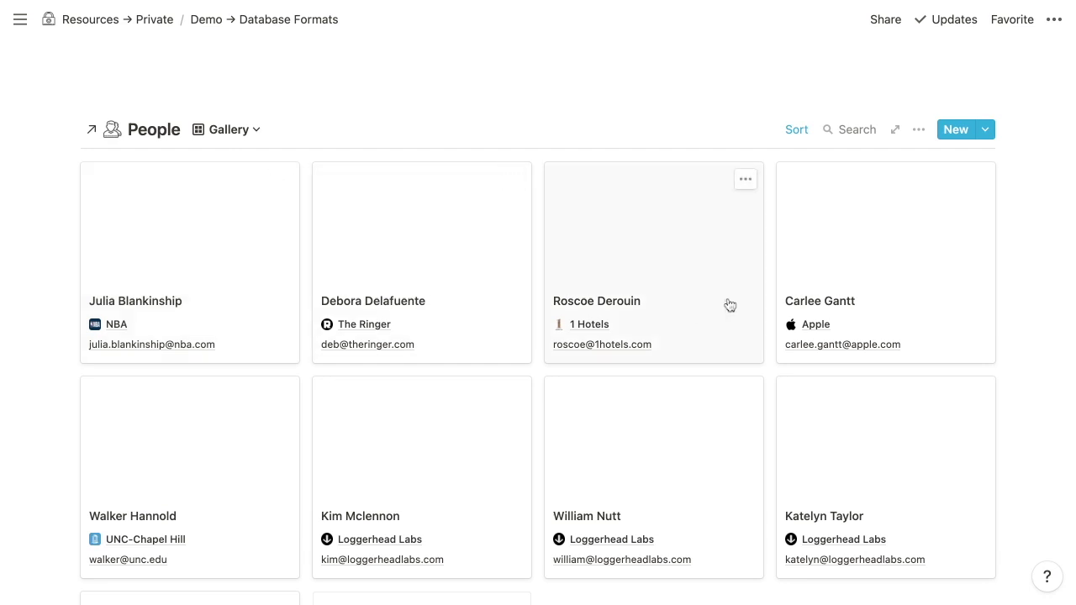
Set the card size of the People Gallery view to Small.
click(919, 134)
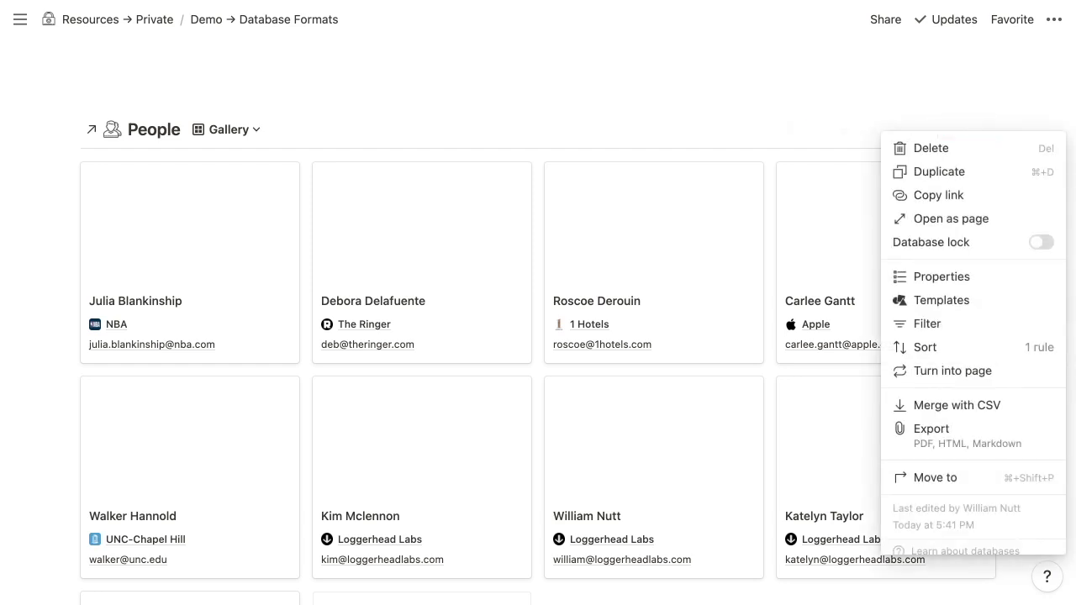
click(942, 277)
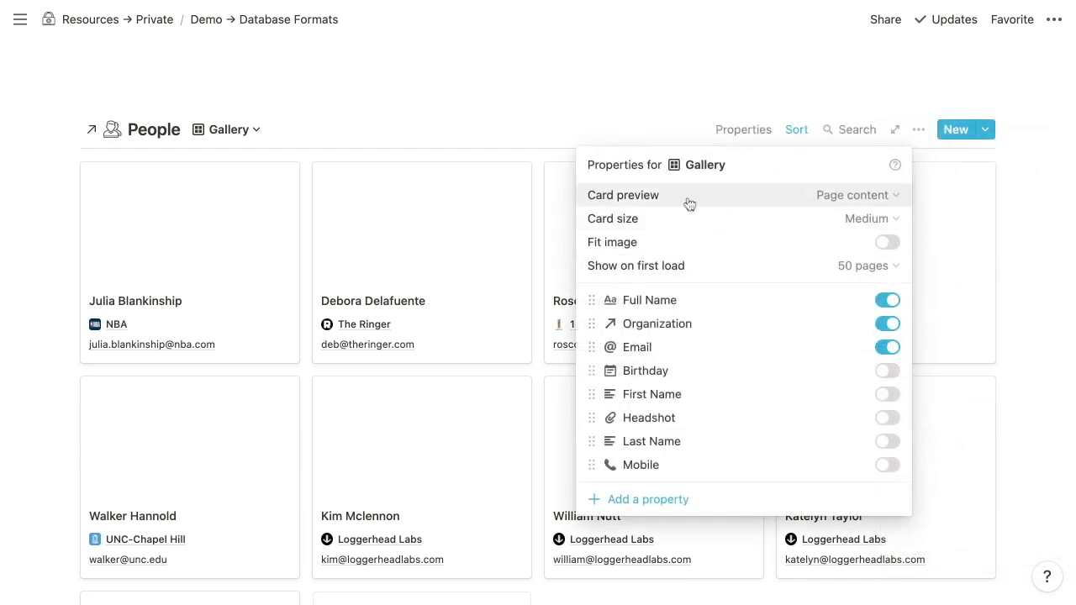
click(871, 219)
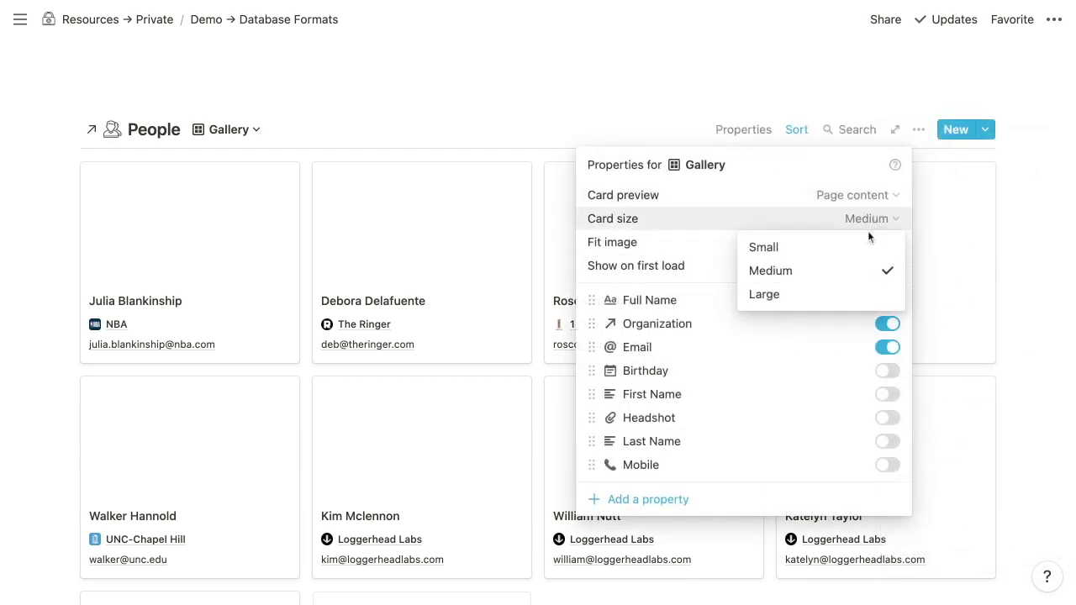
click(867, 248)
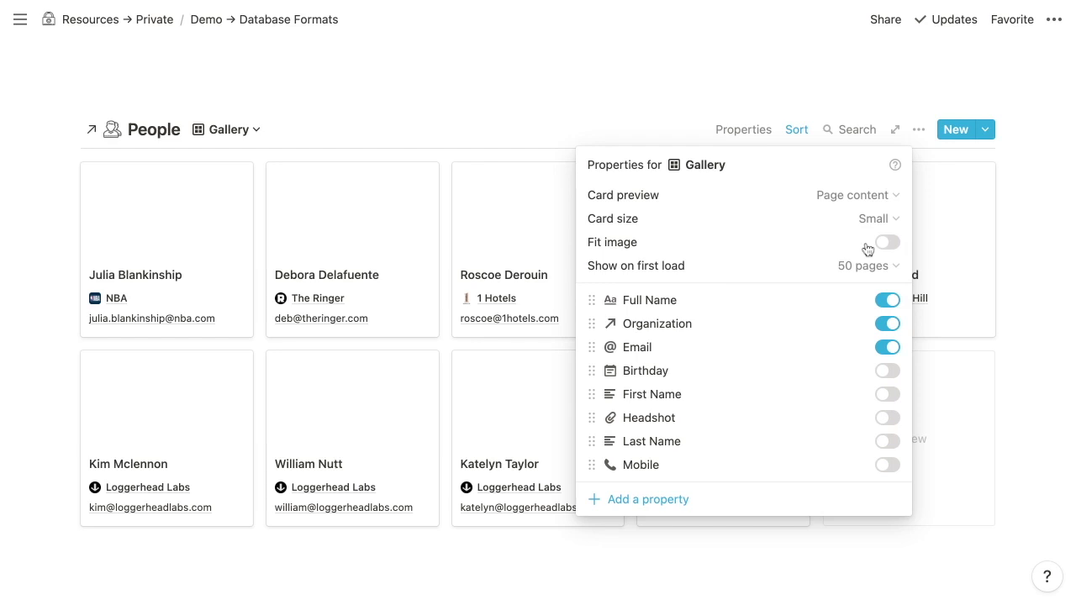
click(535, 113)
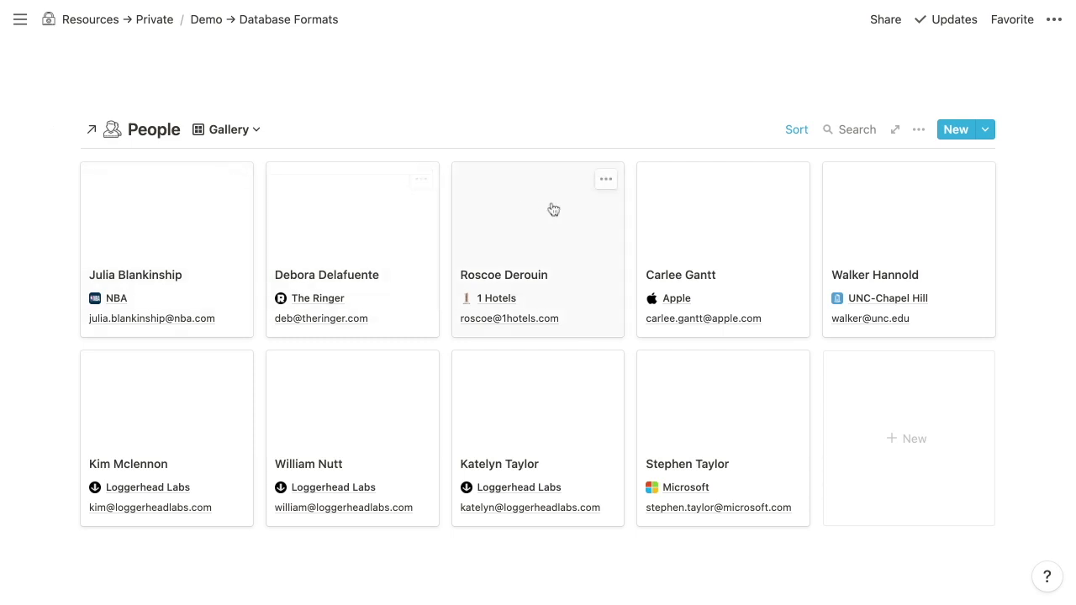
Set the card preview of the People Gallery view to None.
click(921, 130)
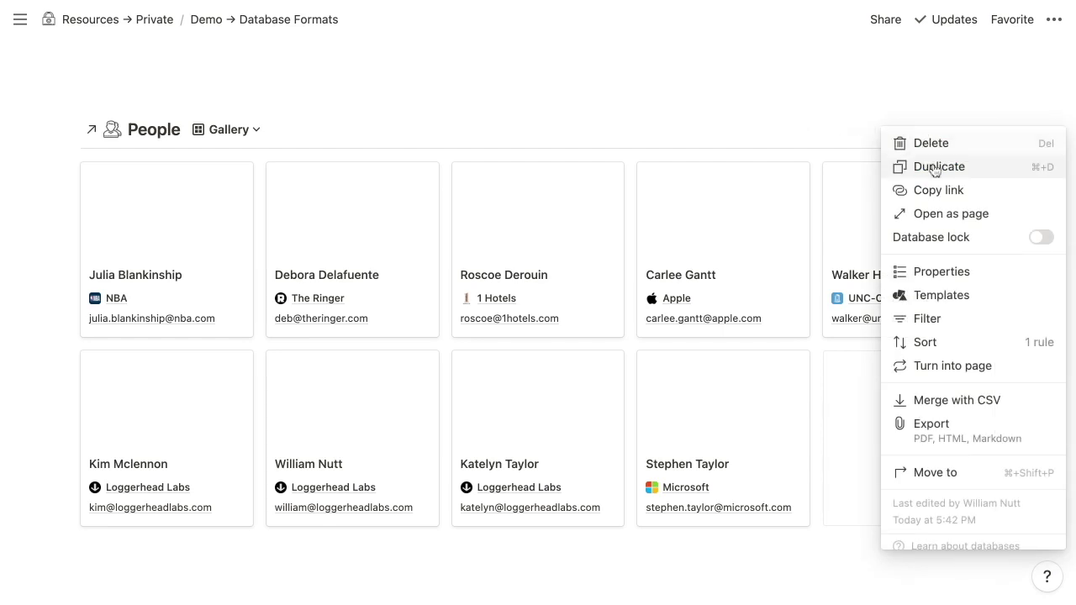
click(950, 274)
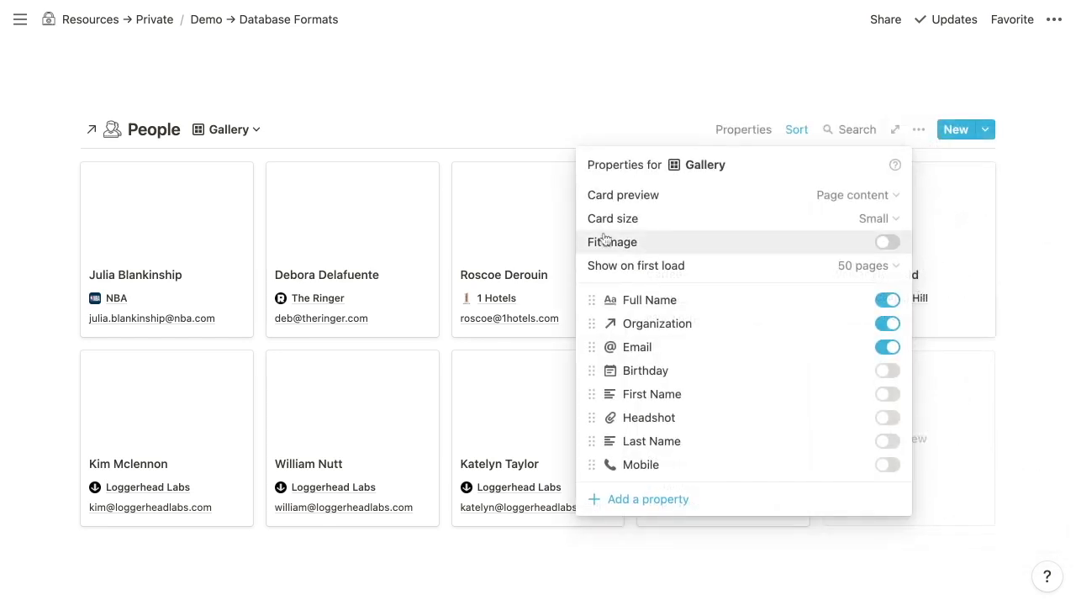
click(845, 195)
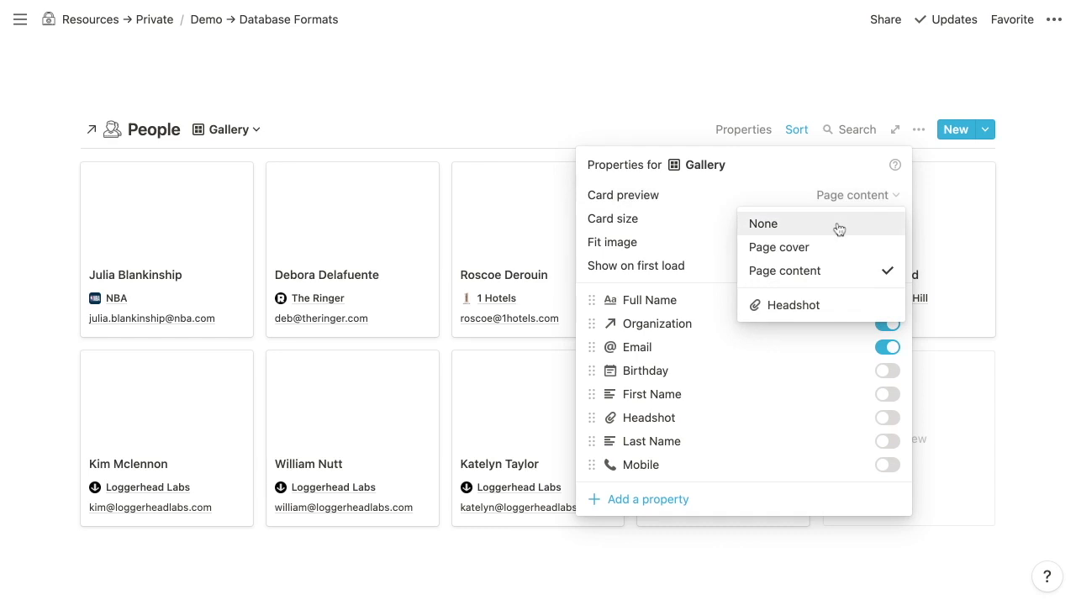
click(838, 226)
click(663, 75)
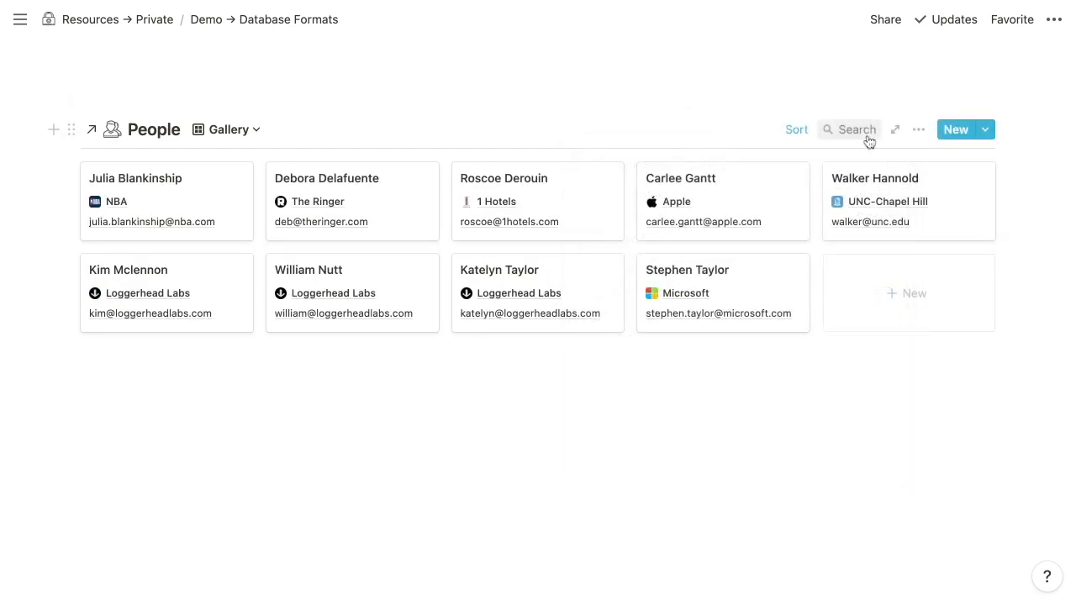
Set the card preview of the People Gallery view to the Headshot property.
click(921, 133)
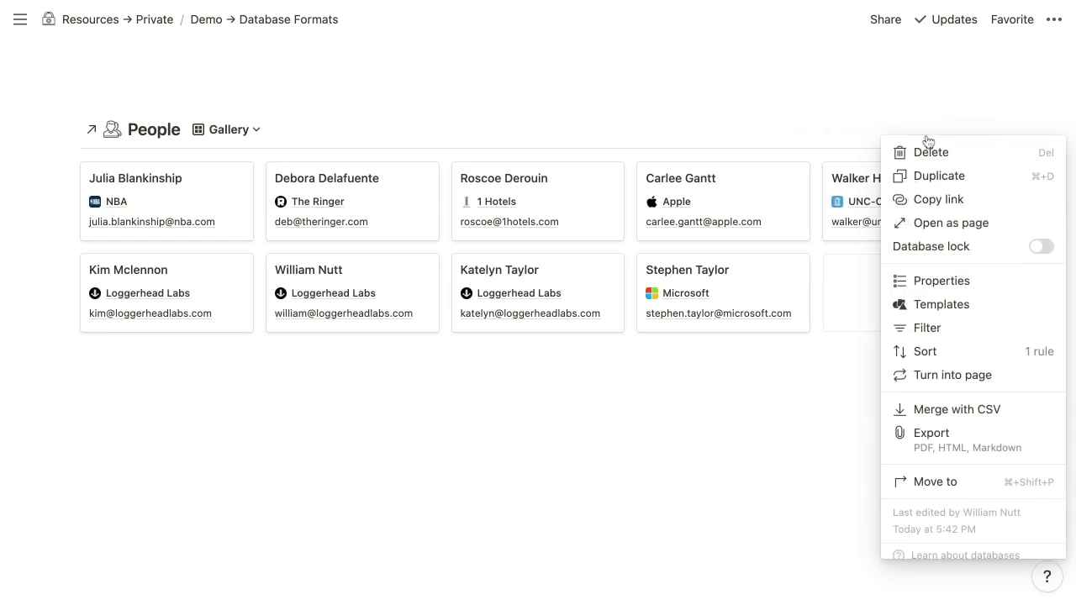
click(950, 281)
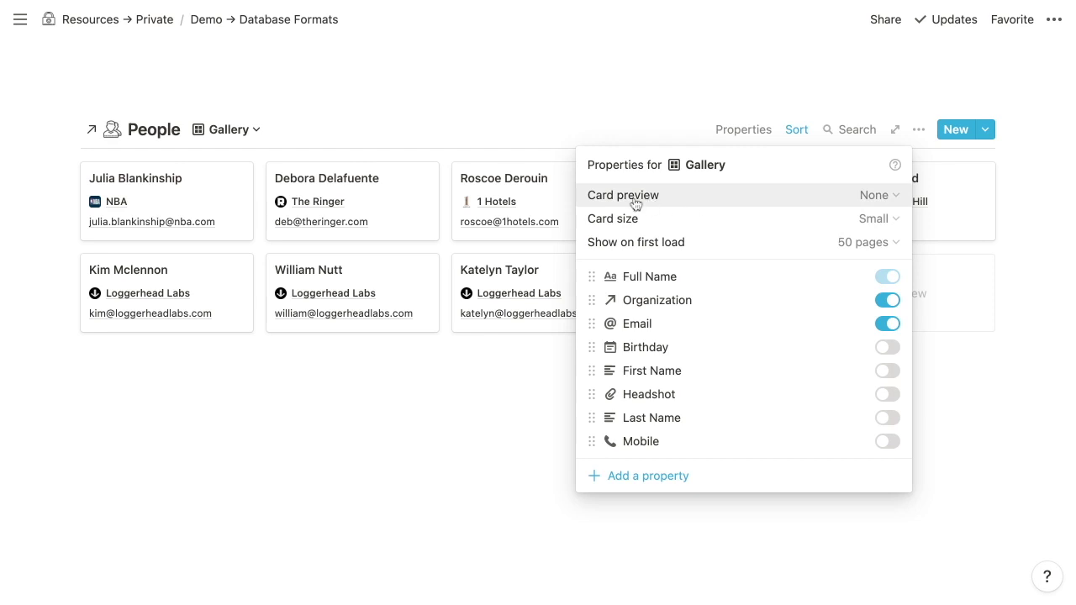
click(877, 198)
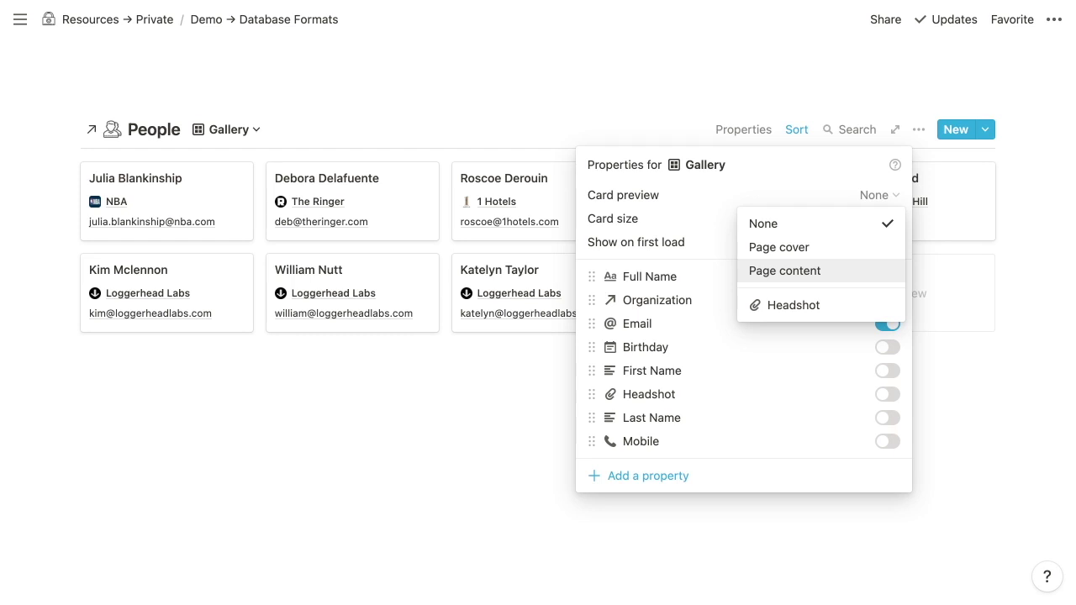
click(862, 307)
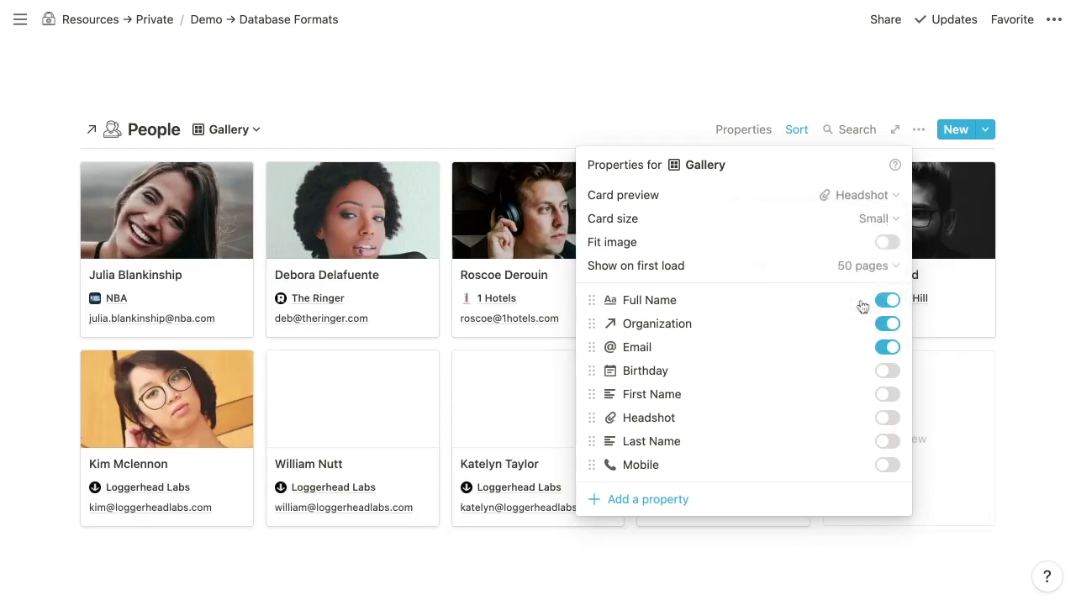
click(772, 70)
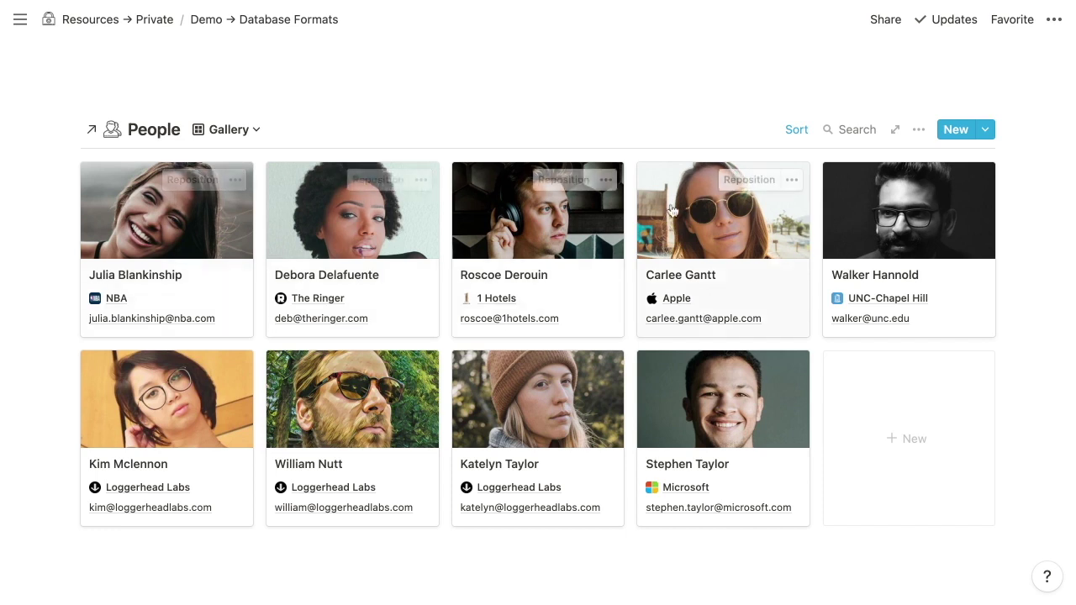
Enable Fit image for the card previews of the People Gallery view.
click(920, 130)
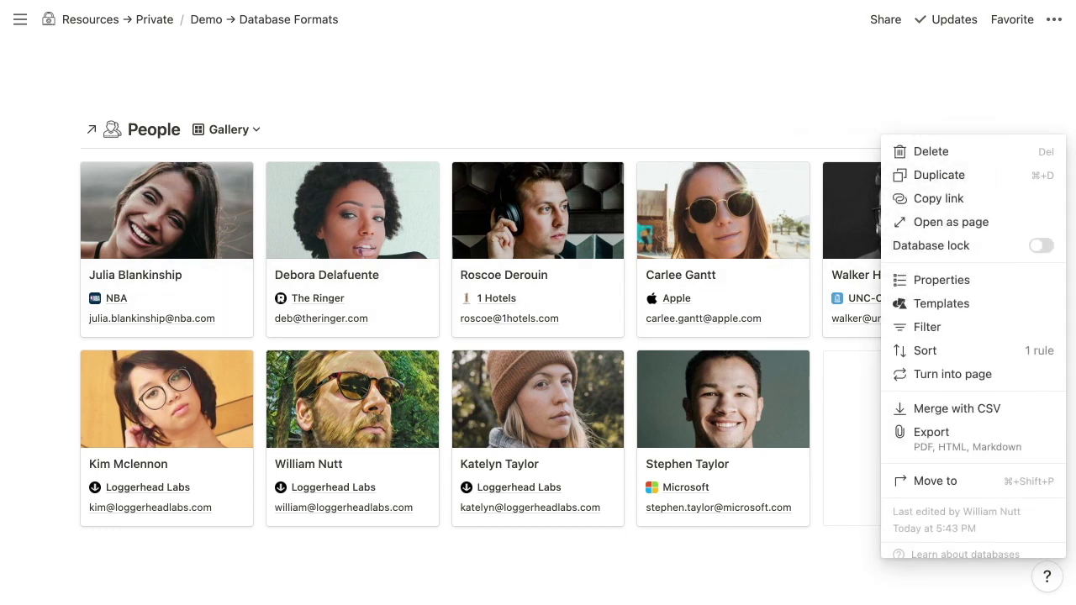
click(946, 283)
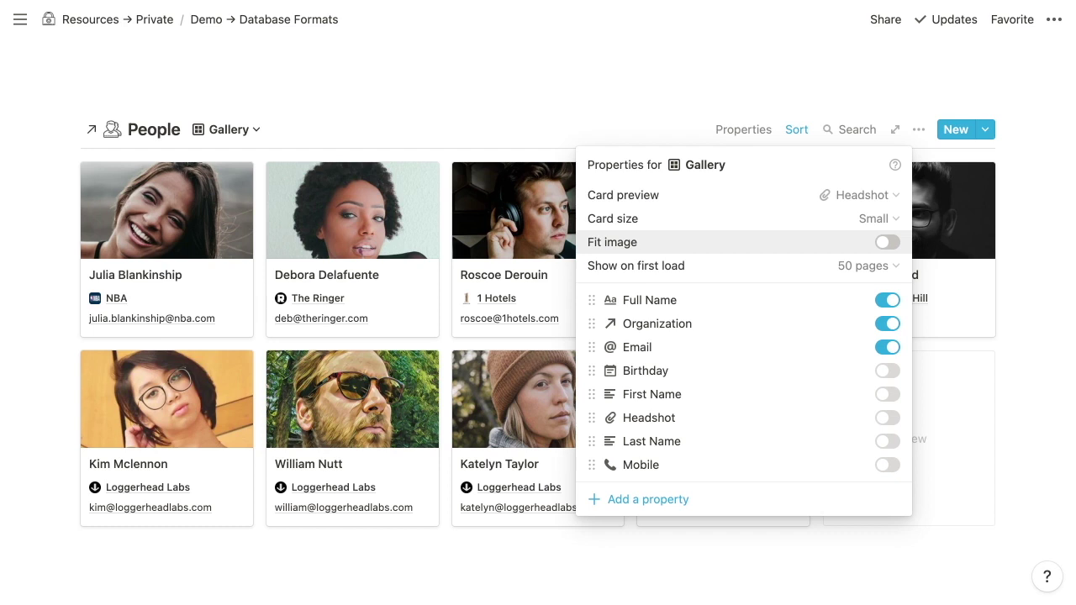
click(887, 242)
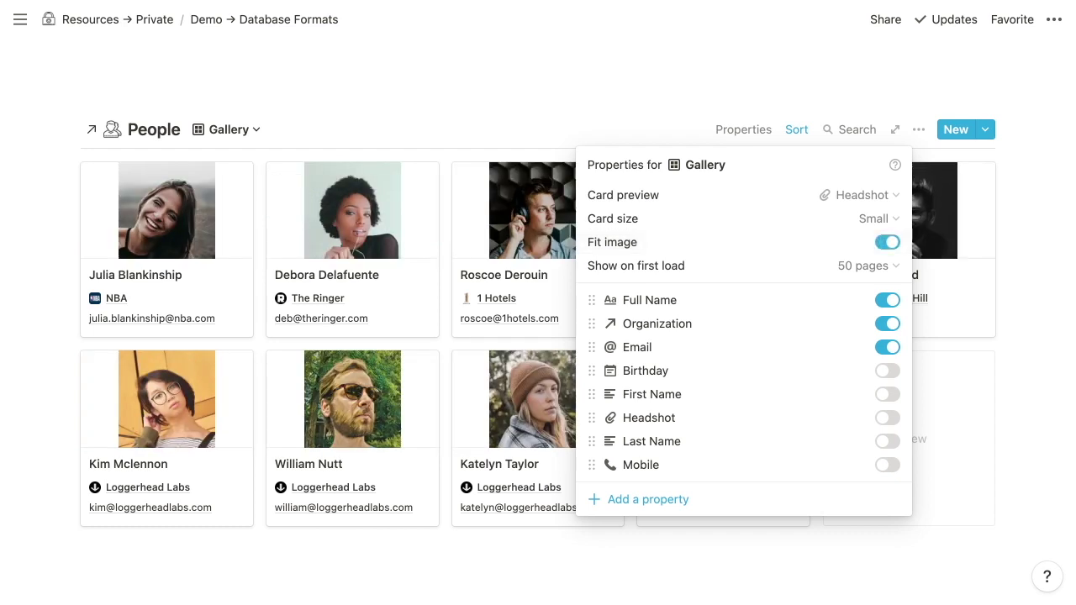
click(762, 75)
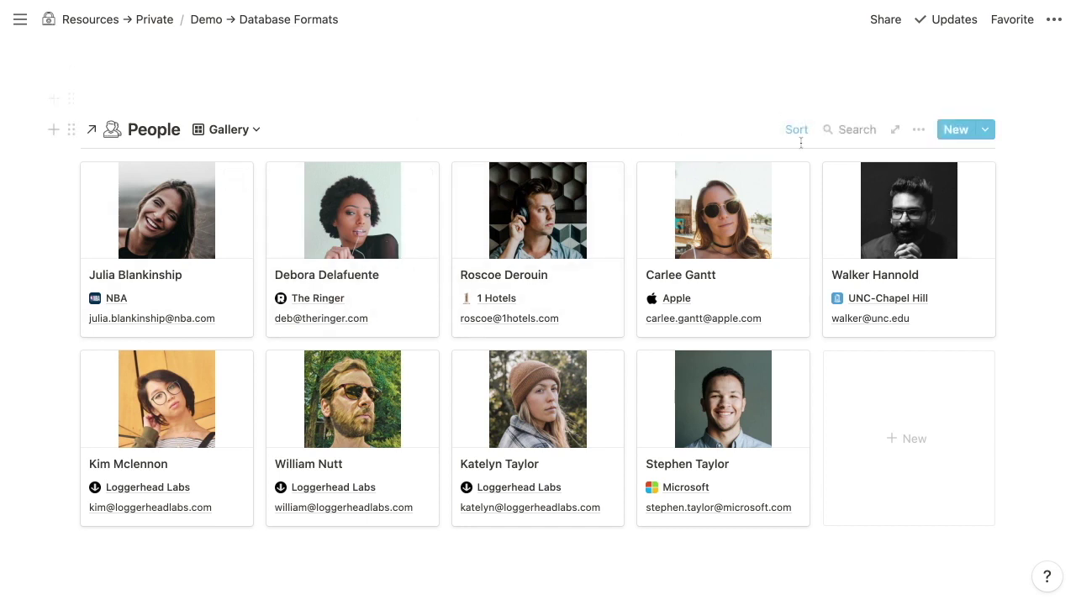
Disable Fit image for the card previews of the People Gallery view.
click(921, 132)
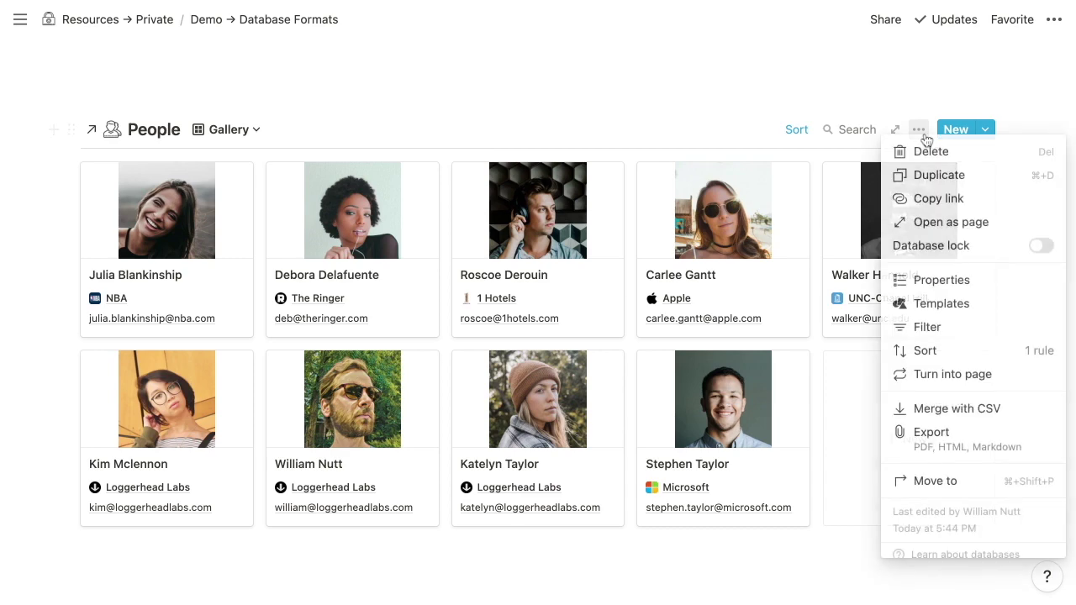
click(961, 280)
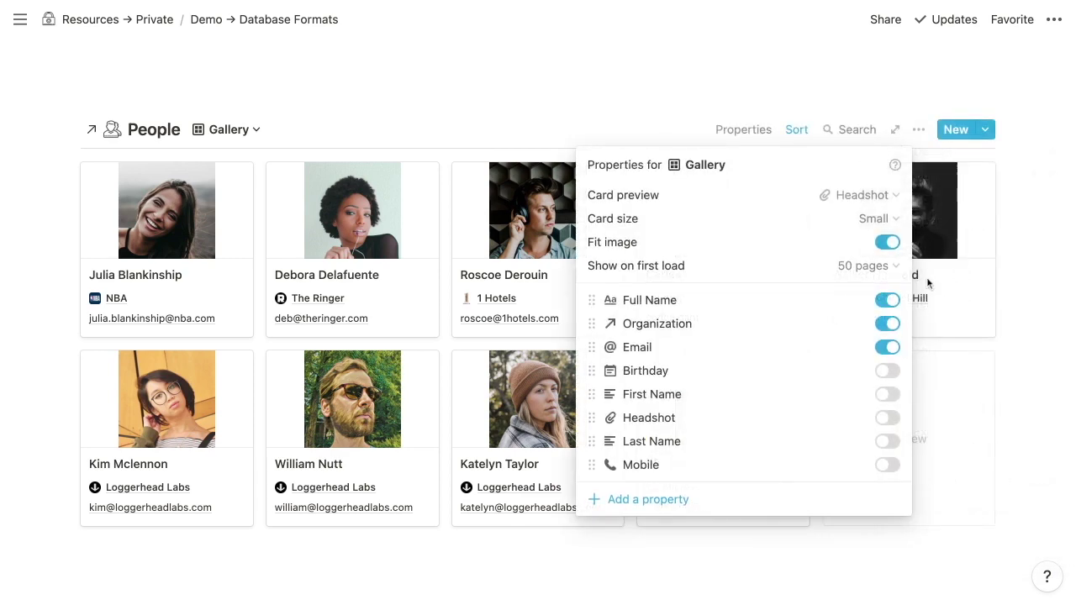
click(886, 242)
click(722, 70)
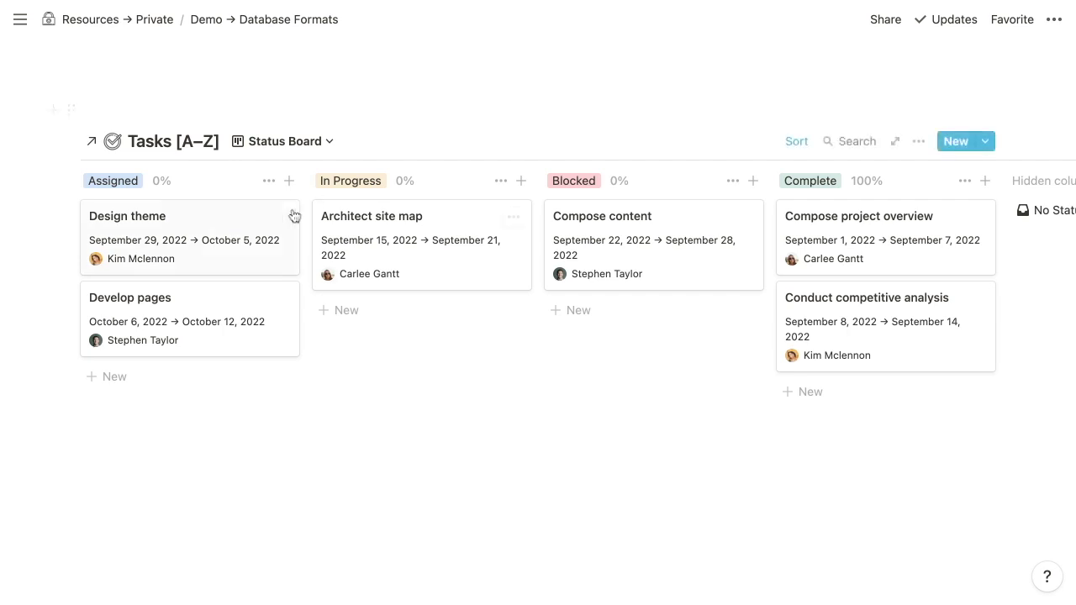
Duplicate the Status Board view of the Tasks [A–Z] database.
click(302, 143)
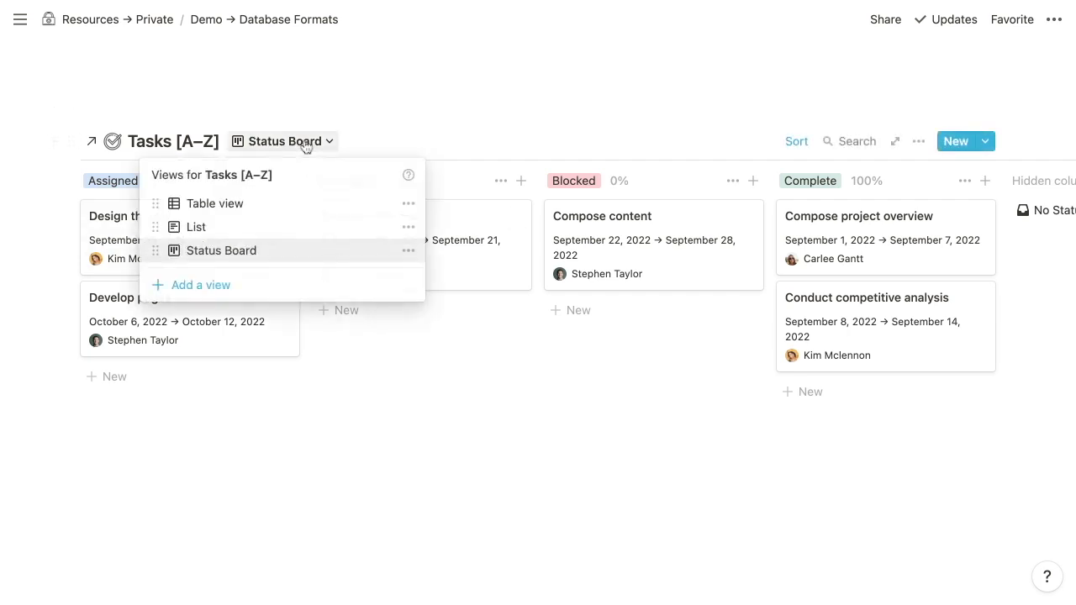
click(409, 251)
click(381, 558)
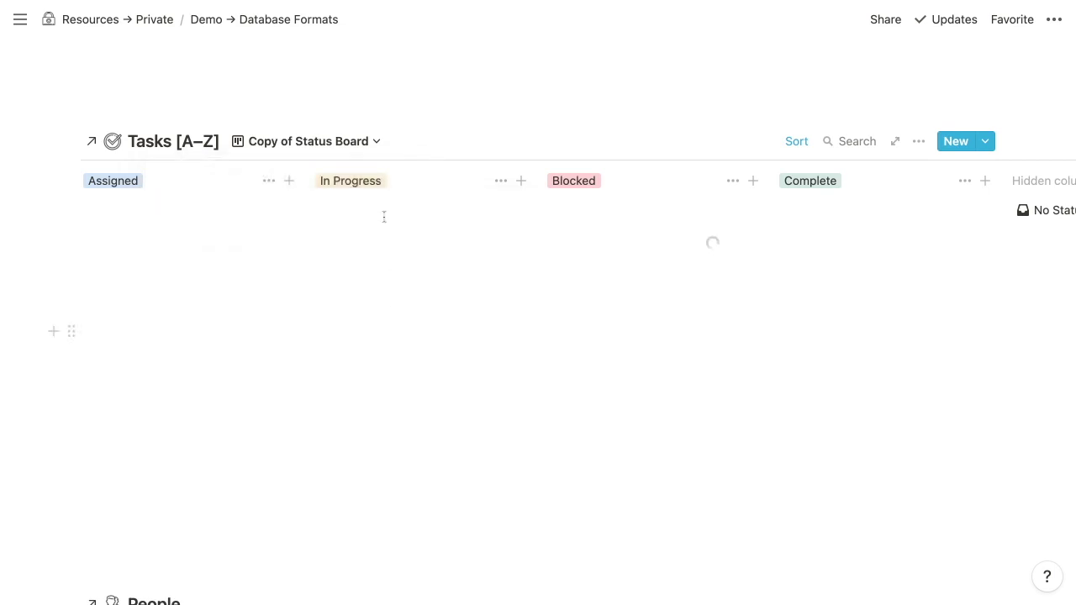
Rename the copied Status Board view "Task Calendar" and change its format to Calendar.
click(372, 142)
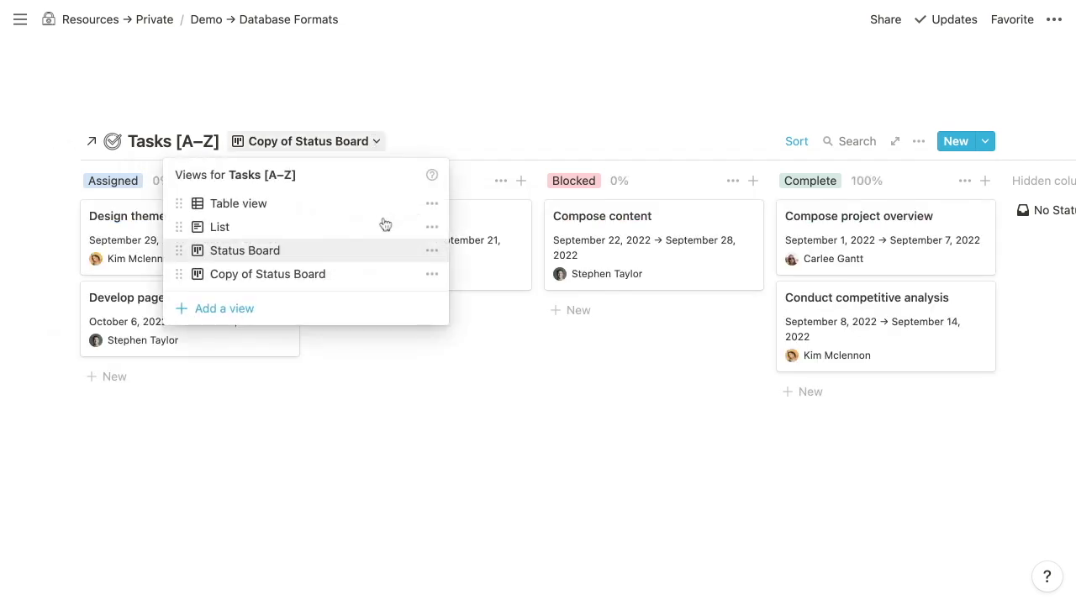
click(428, 276)
text(Task Calendar)
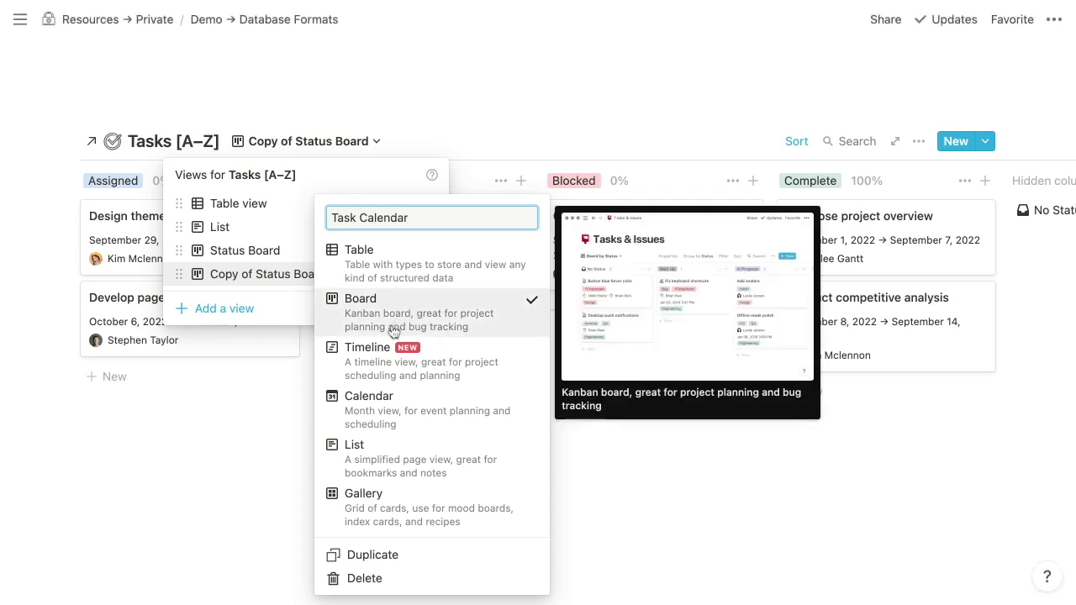
click(395, 402)
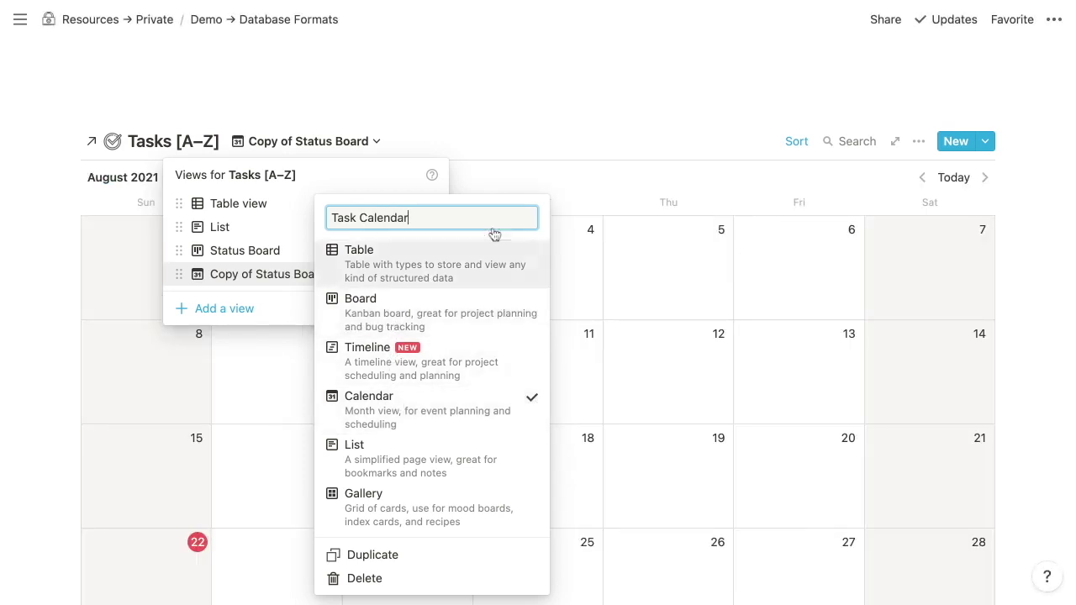
click(515, 120)
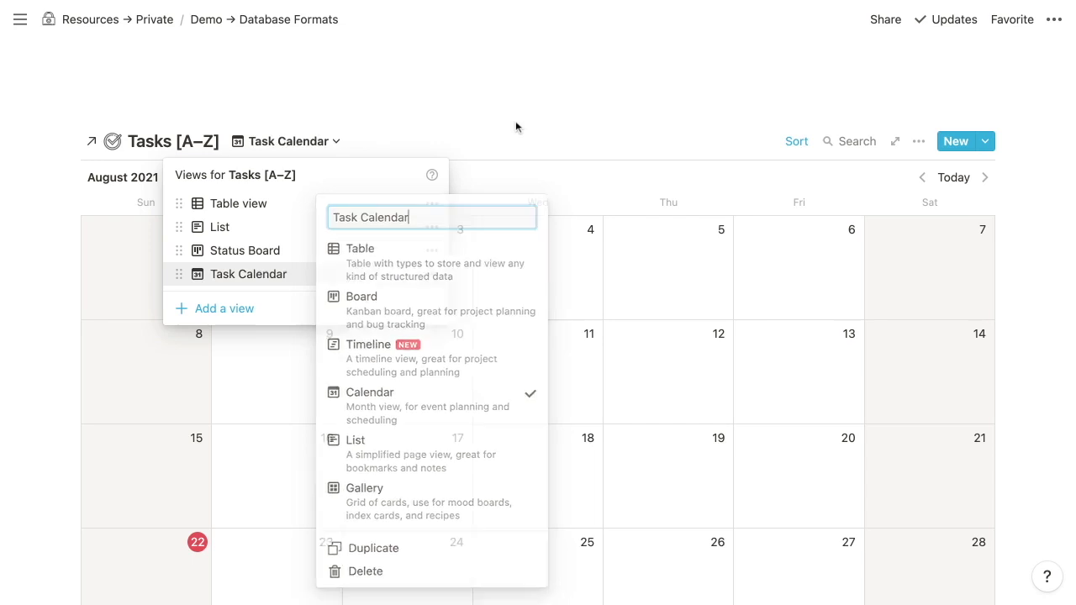
key(Escape)
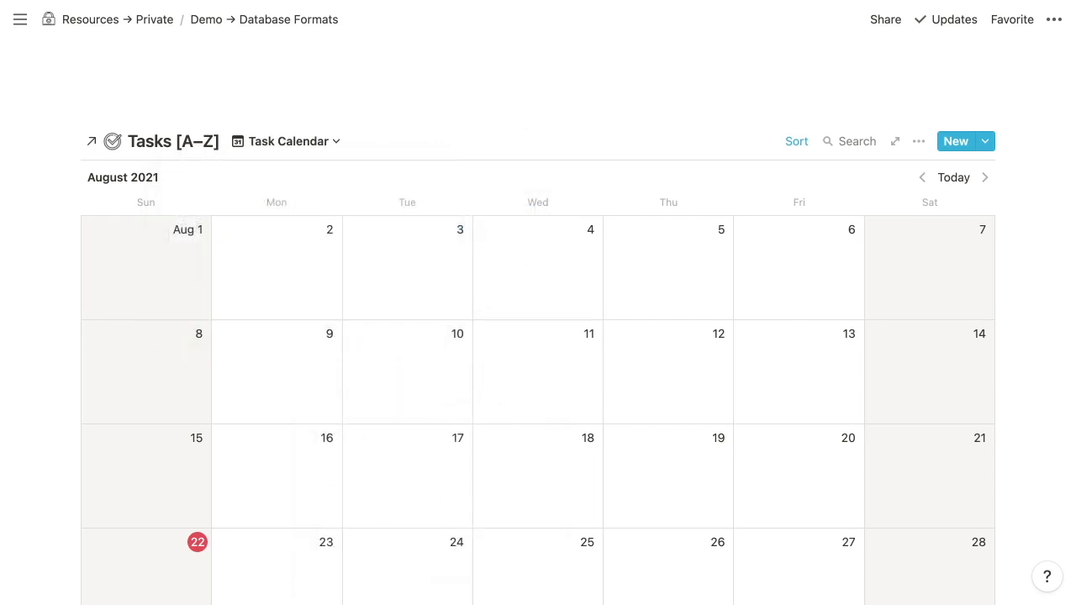
Check which date property the Task Calendar view uses to place its items.
scroll(538, 336, down, 2)
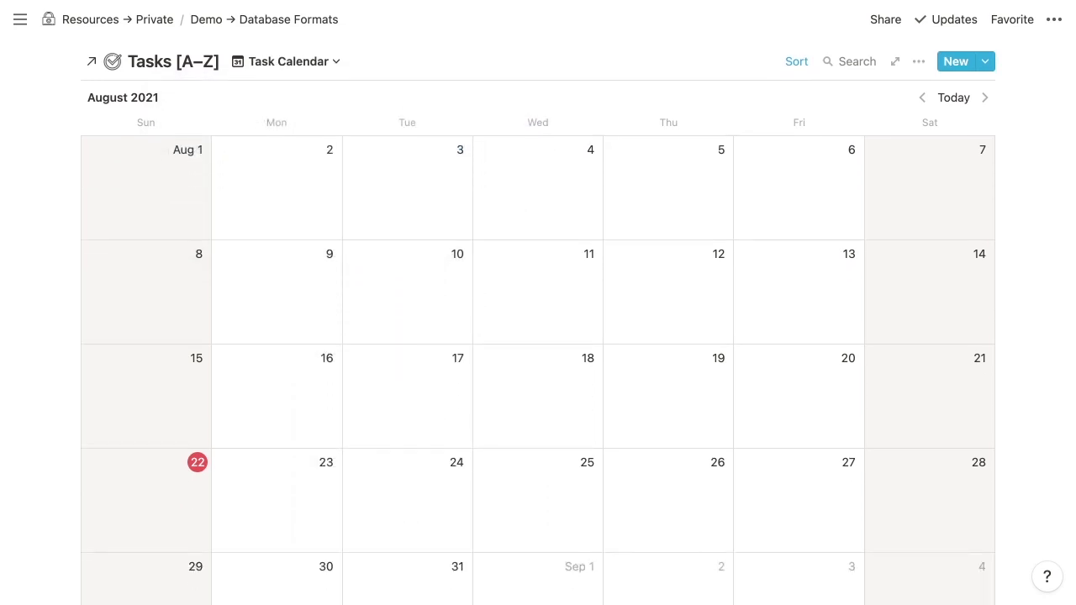
mouse_move(144, 156)
click(918, 65)
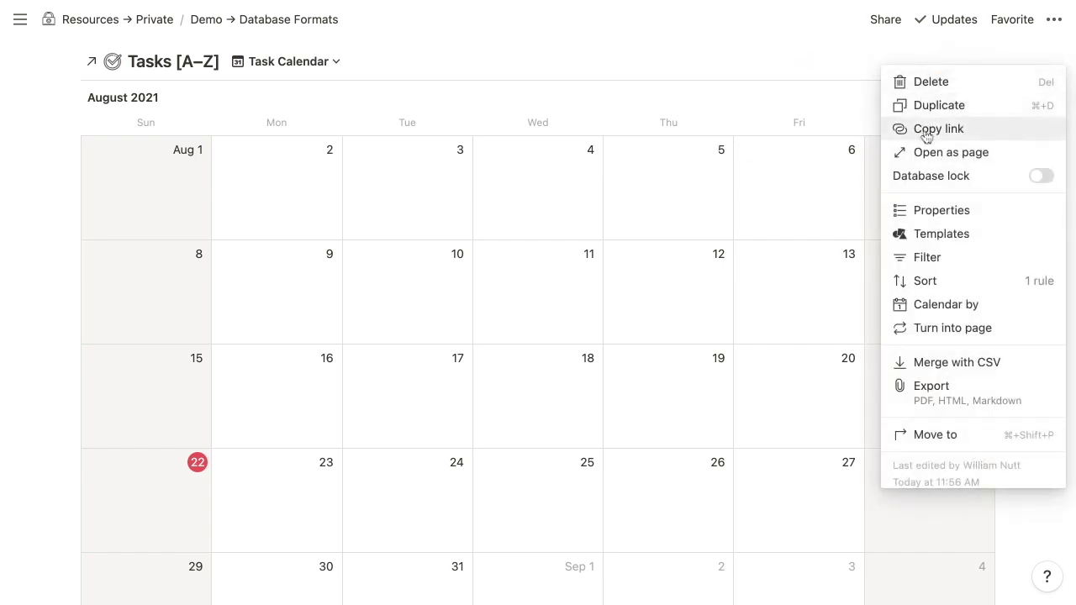
click(946, 308)
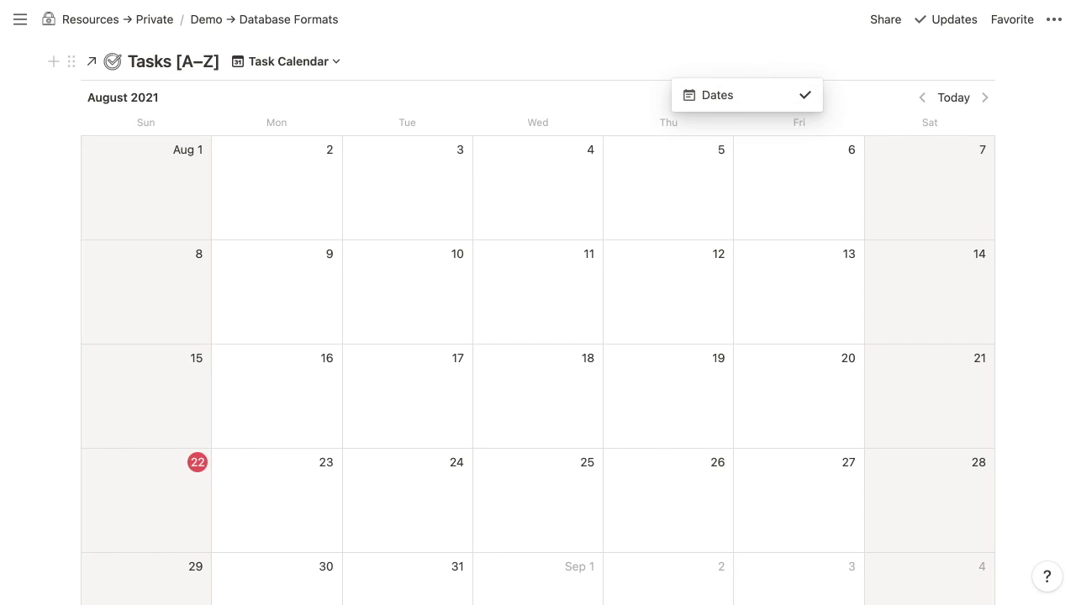
click(761, 113)
scroll(761, 112, up, 2)
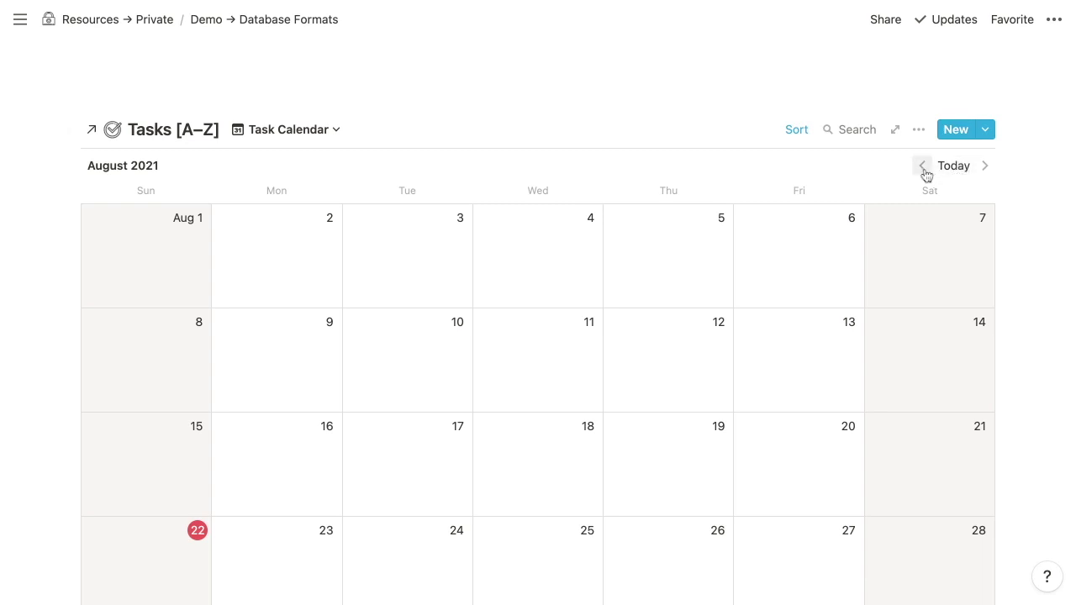
Advance the Task Calendar month by month to September 2022 and look over the scheduled tasks.
click(986, 166)
click(986, 166)
click(986, 166)
click(986, 167)
click(984, 165)
click(984, 166)
click(984, 166)
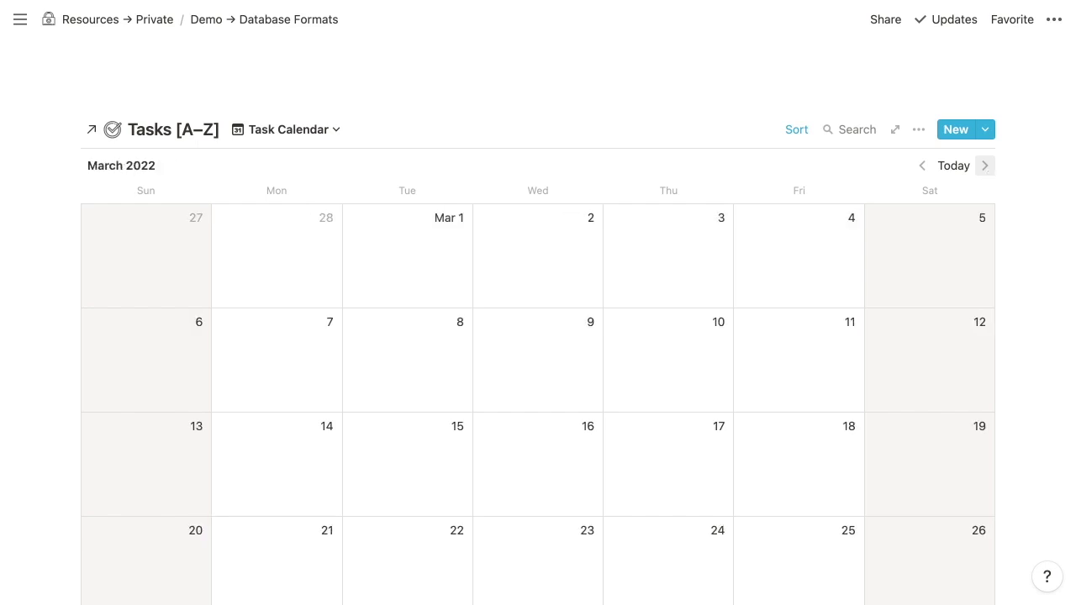
click(984, 166)
click(984, 165)
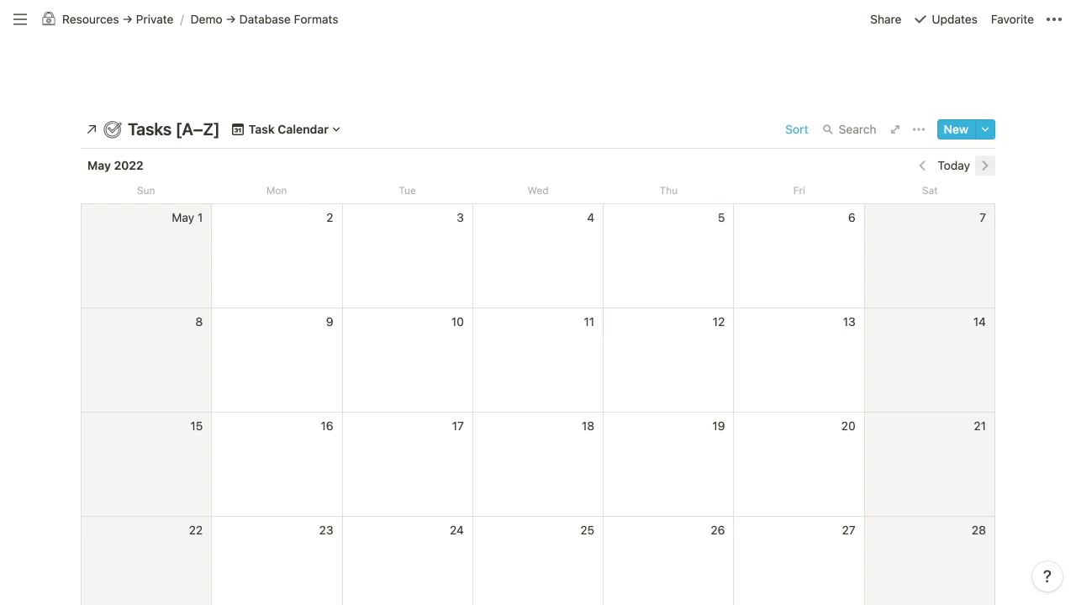
click(984, 166)
scroll(1008, 173, down, 1)
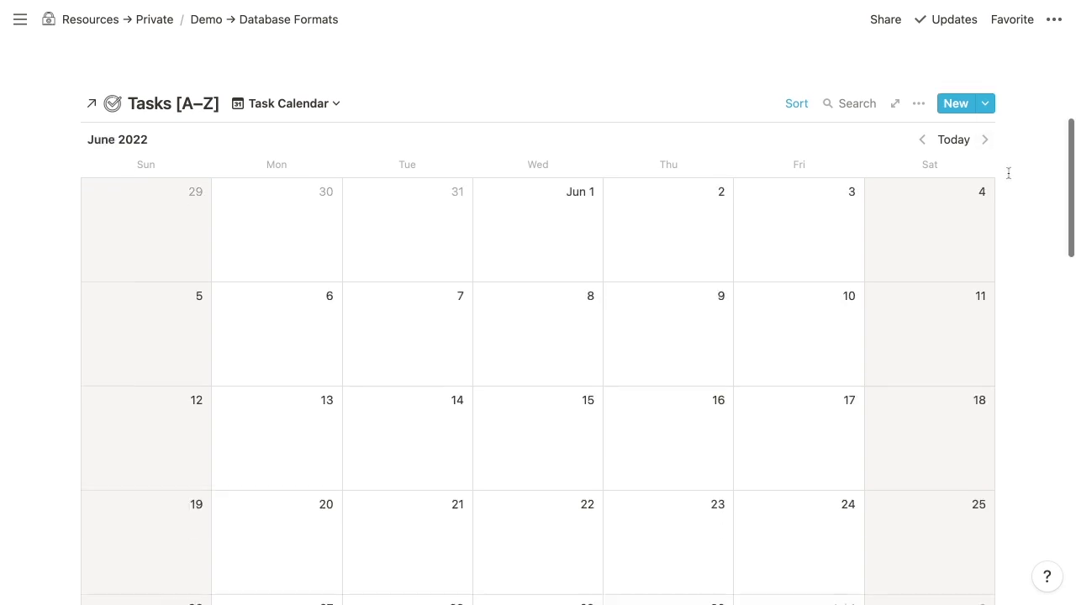
click(985, 108)
click(985, 108)
click(985, 106)
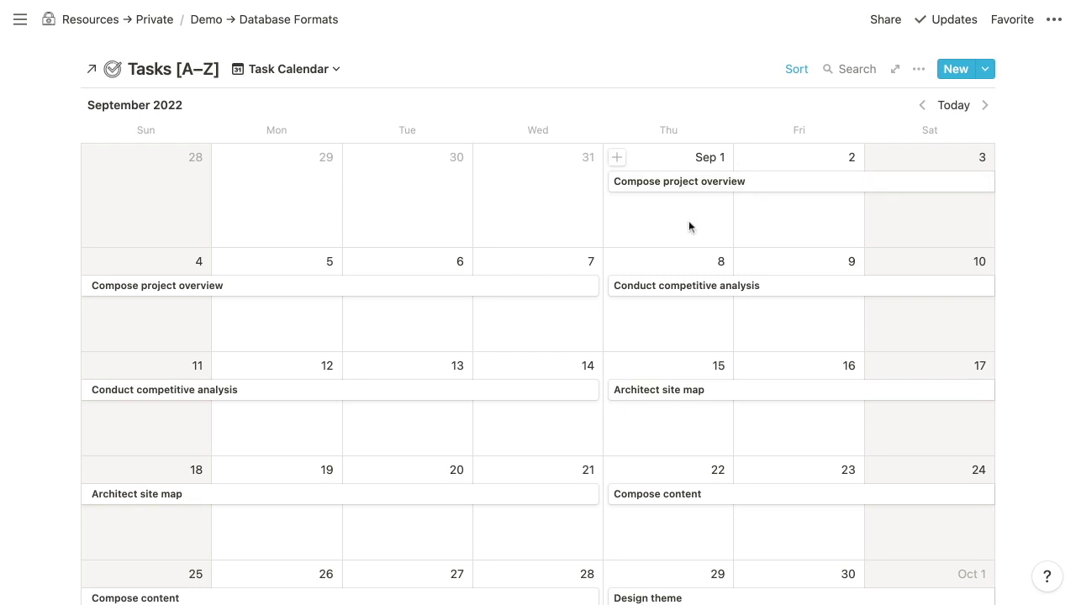
scroll(748, 268, down, 1)
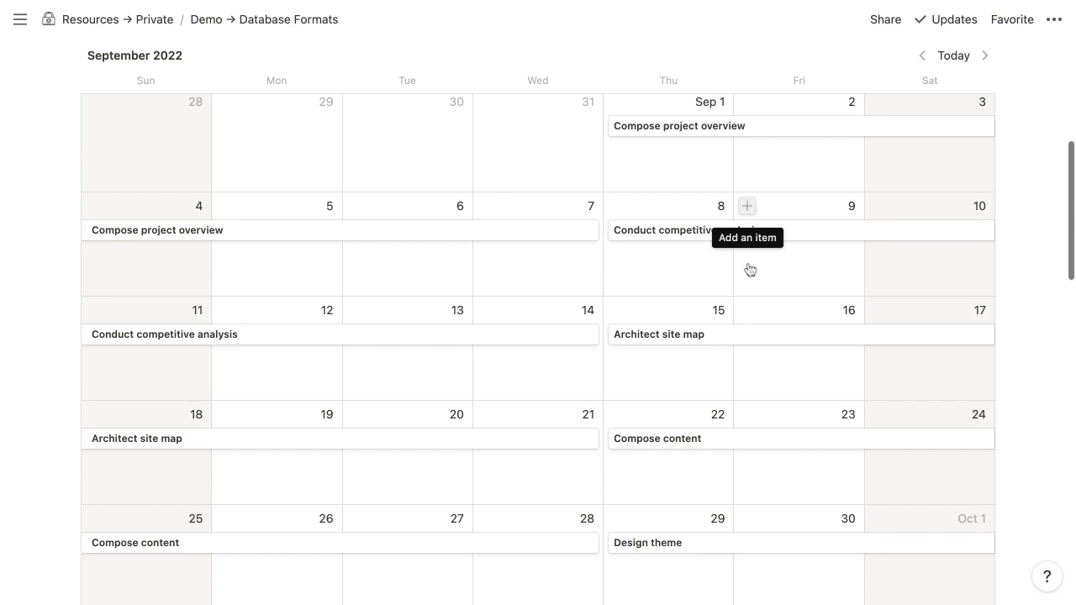
scroll(712, 205, up, 1)
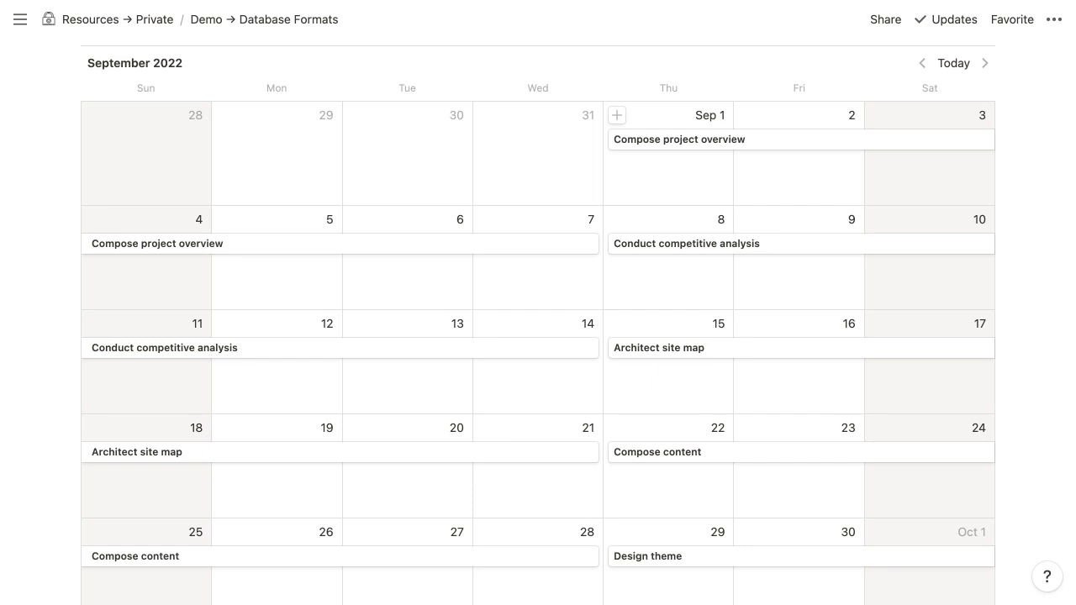
scroll(749, 216, up, 1)
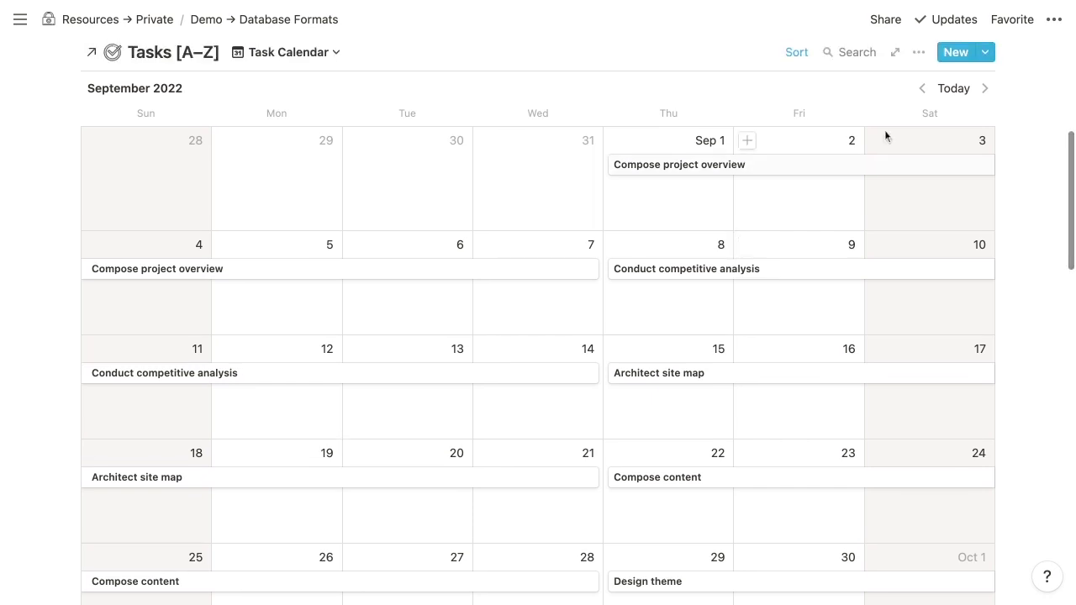
Turn off full width for the Database Formats page.
click(1054, 20)
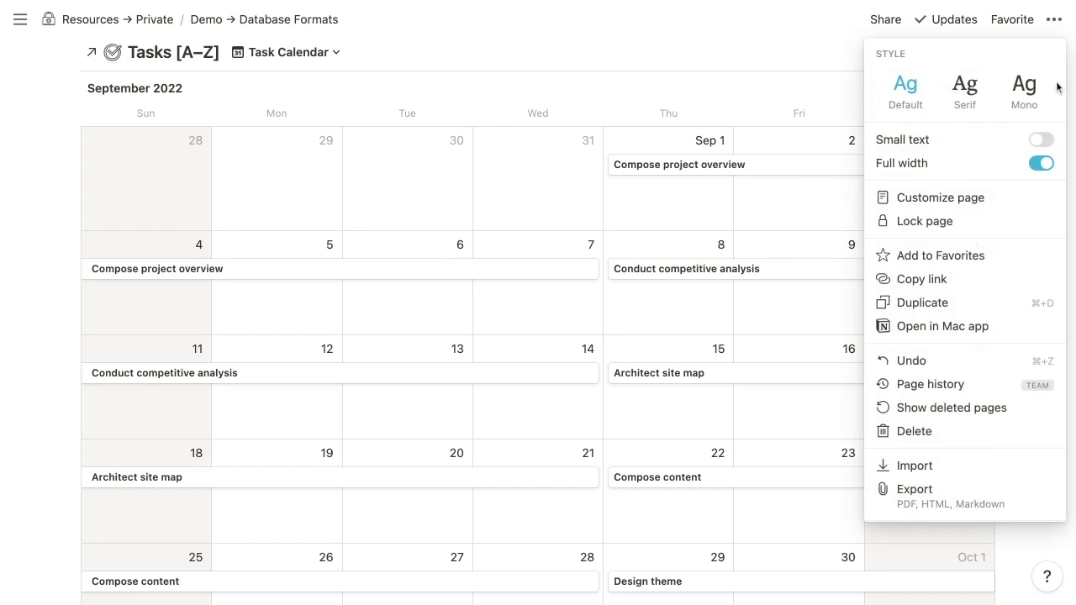
click(1041, 165)
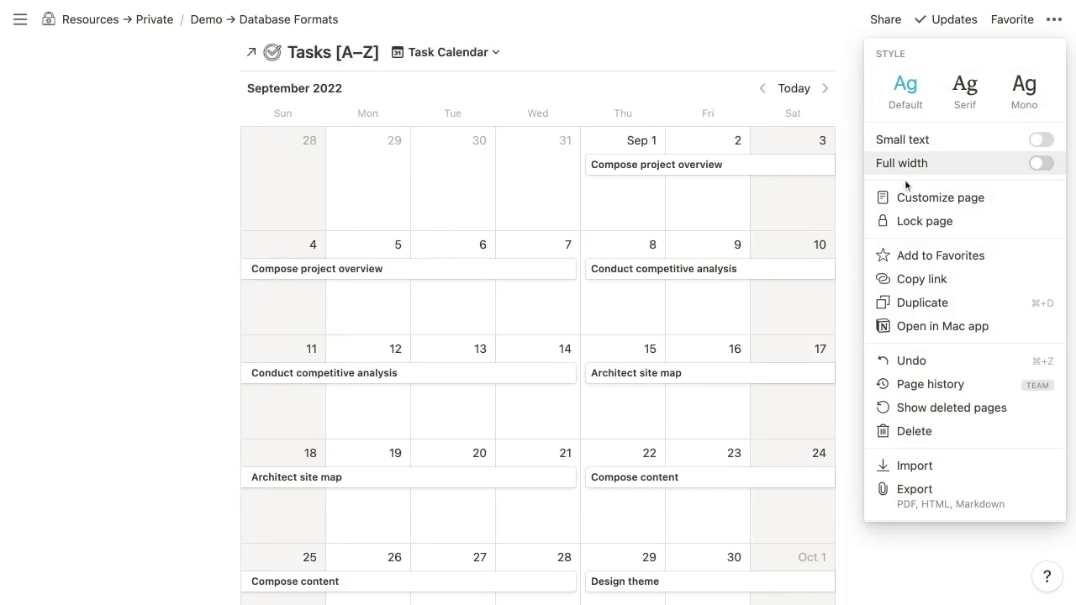
click(850, 189)
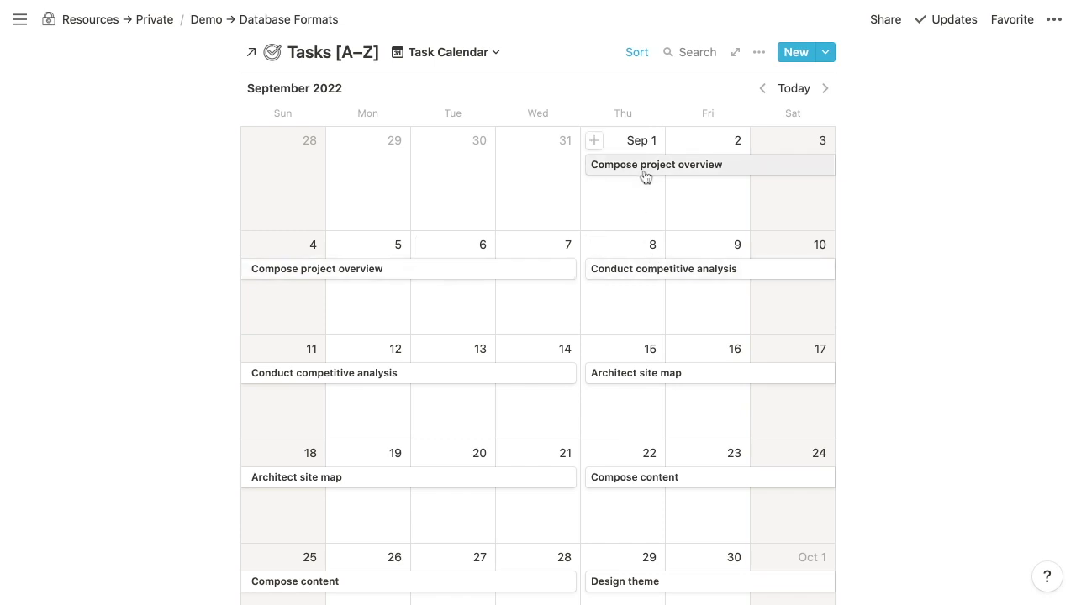
scroll(644, 176, up, 1)
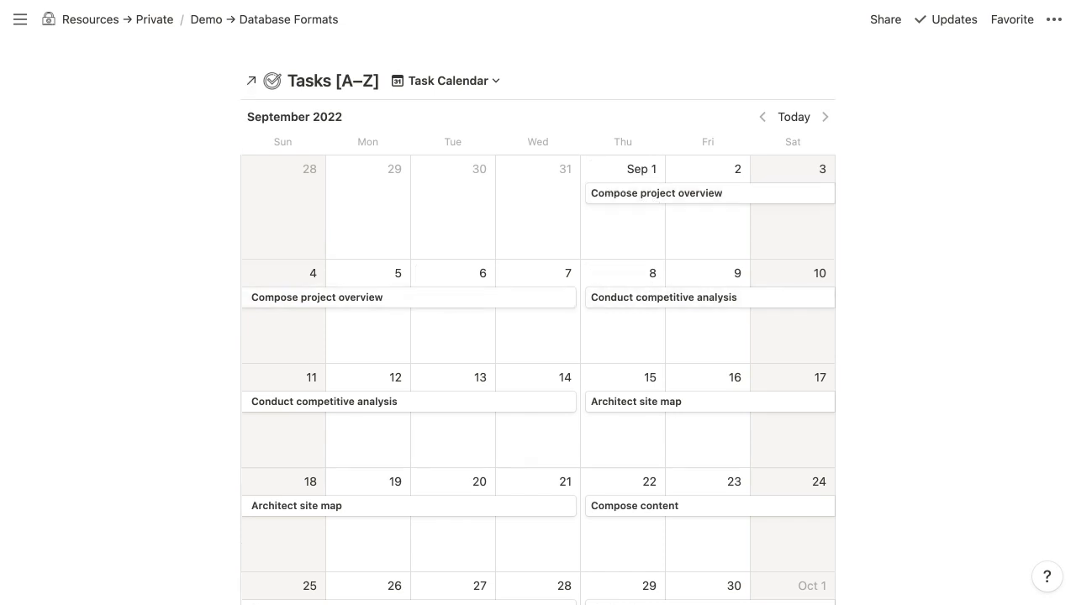
mouse_move(900, 99)
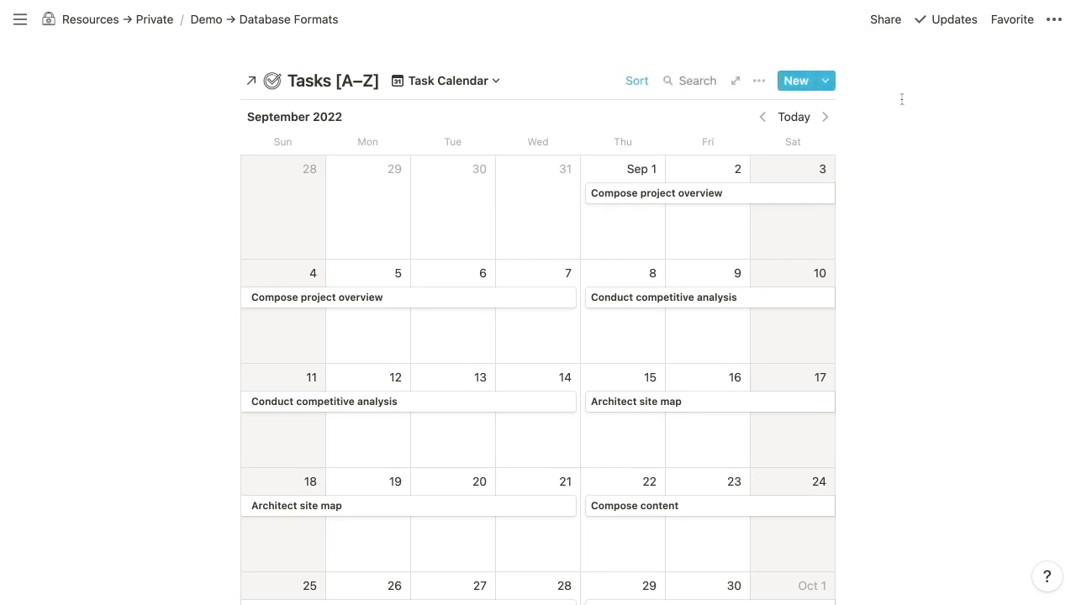
Turn the inline Tasks [A–Z] database into a page and open it.
click(758, 82)
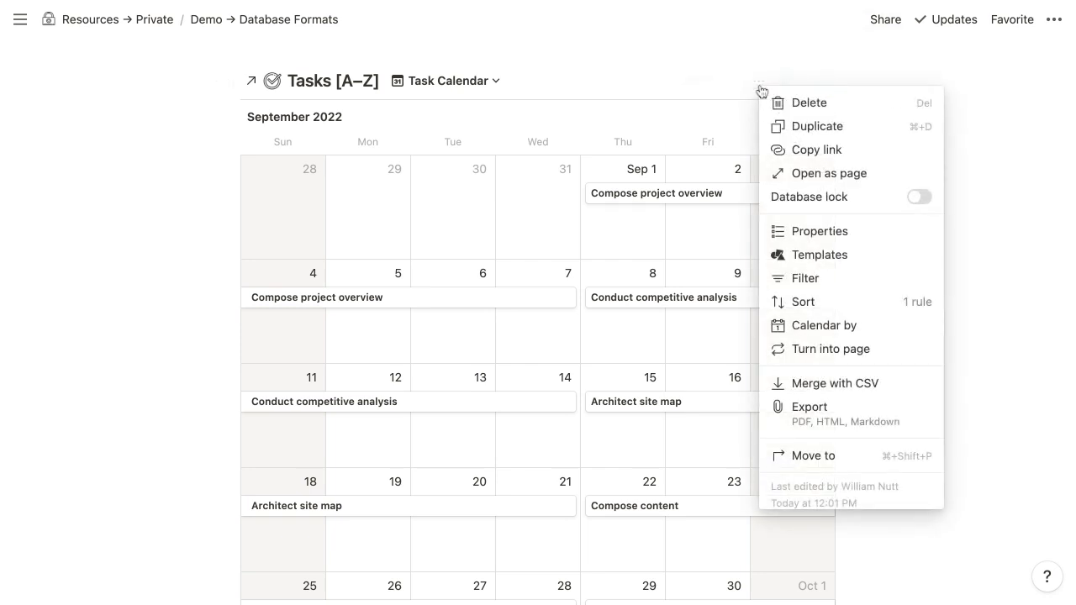
click(852, 362)
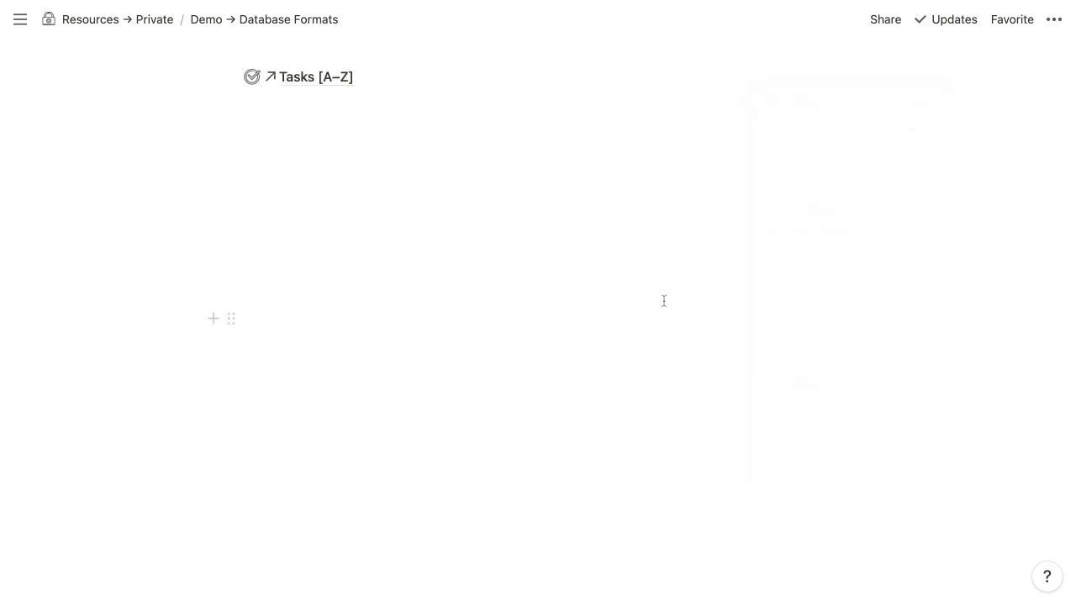
click(316, 82)
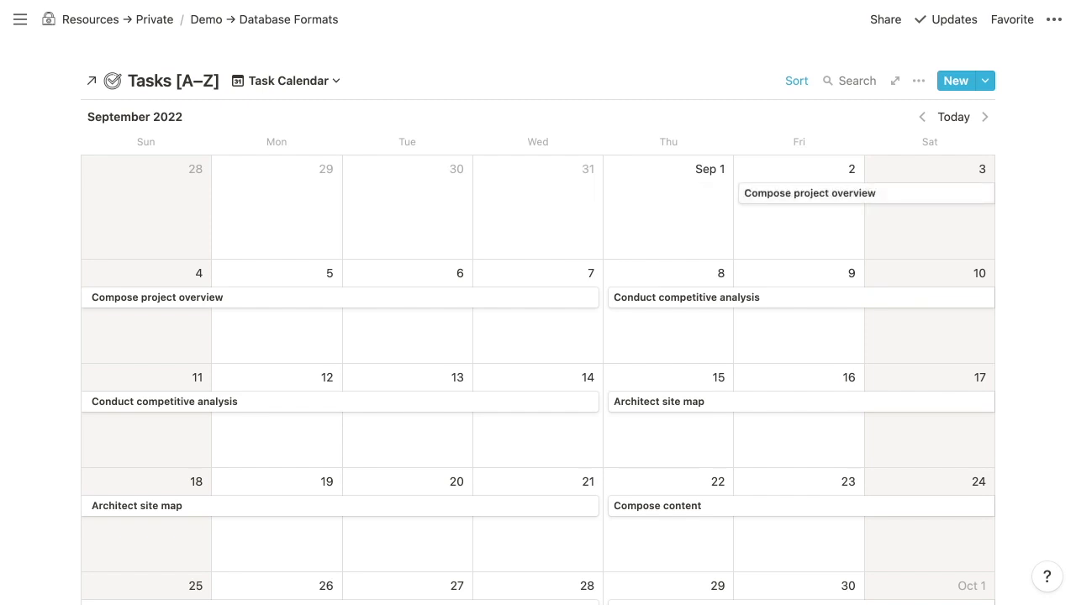
Undo the last date change of the Compose project overview task and select that task.
key(ctrl+z)
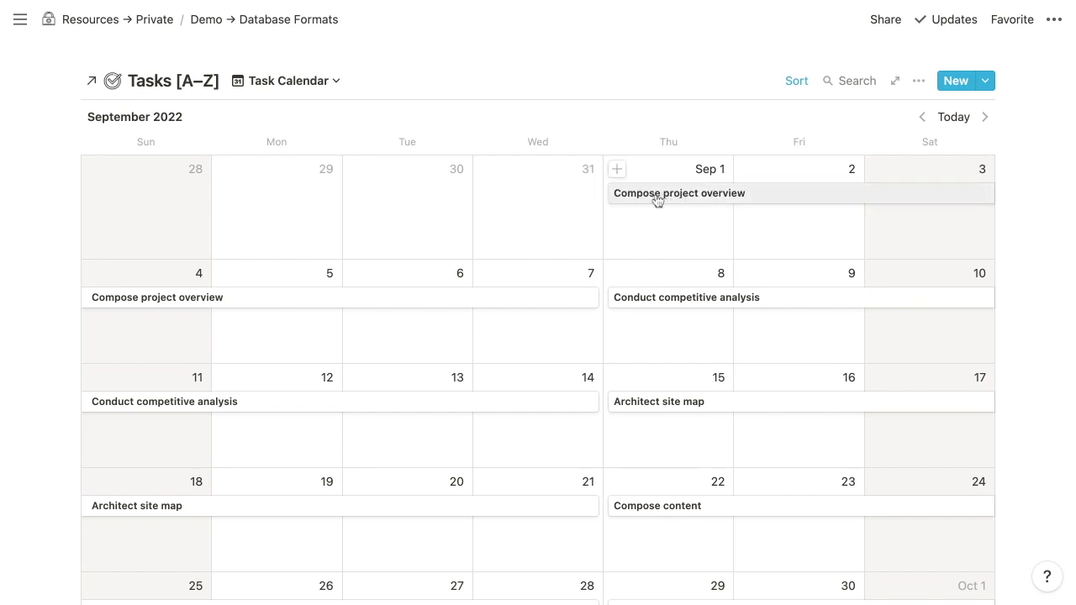
mouse_move(656, 199)
mouse_down()
mouse_move(552, 214)
mouse_move(656, 199)
mouse_up()
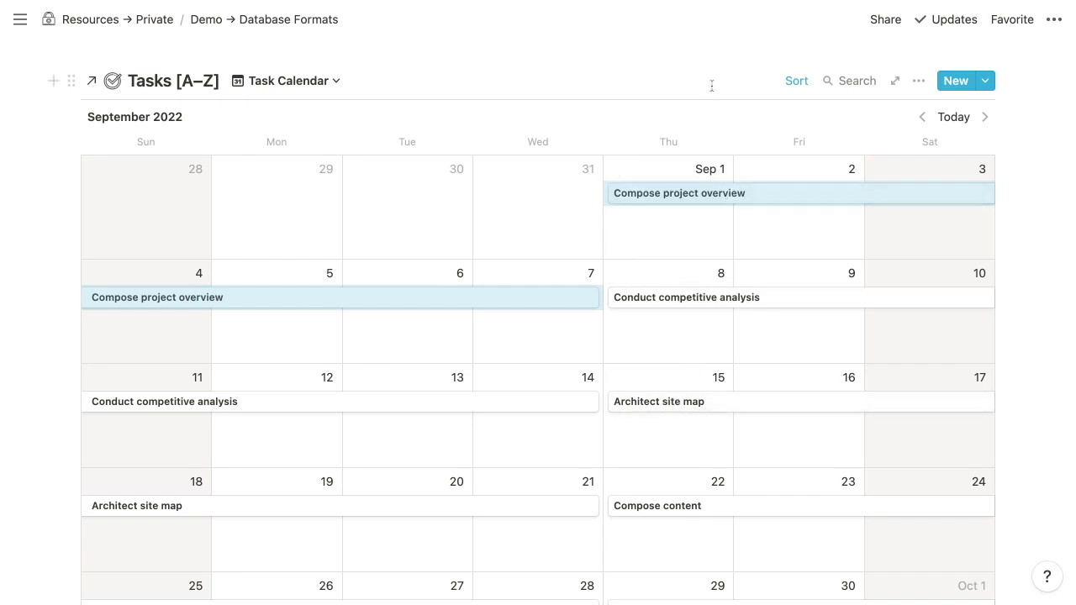
Review the sort rules of the Task Calendar view.
click(913, 89)
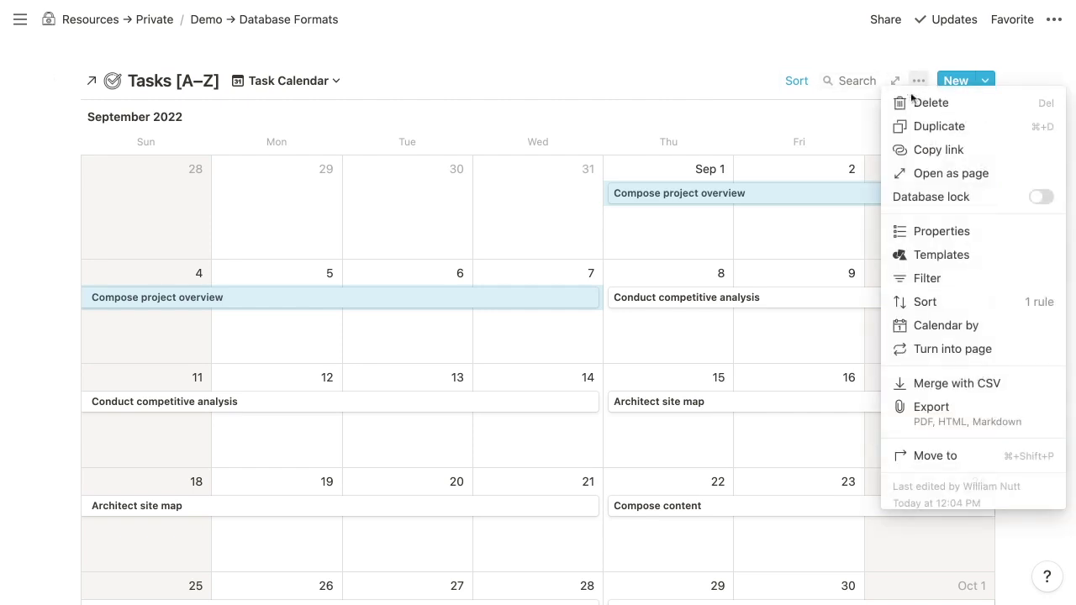
click(950, 311)
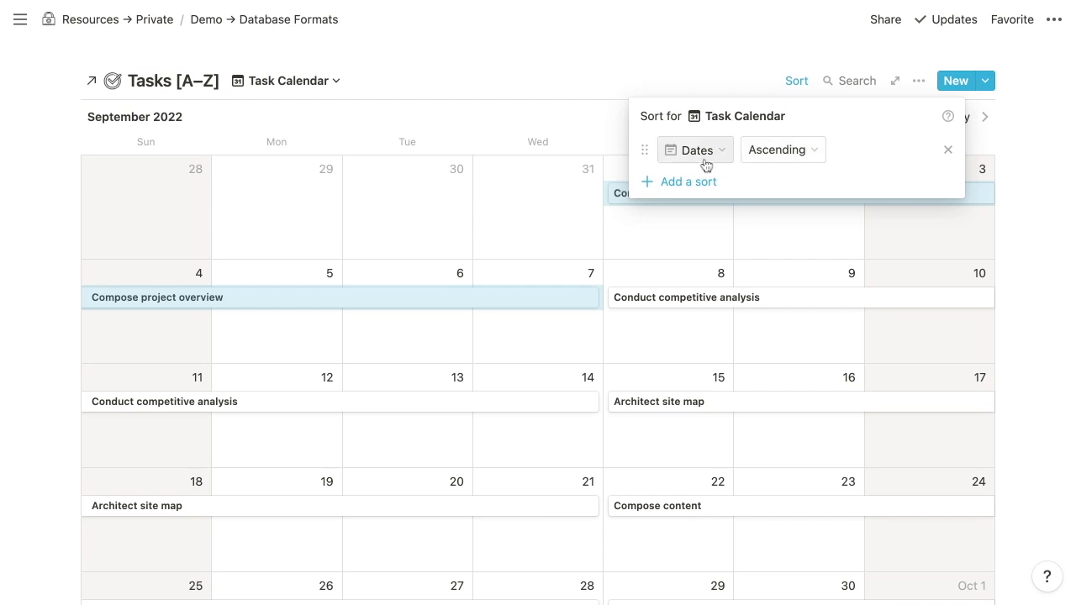
click(592, 70)
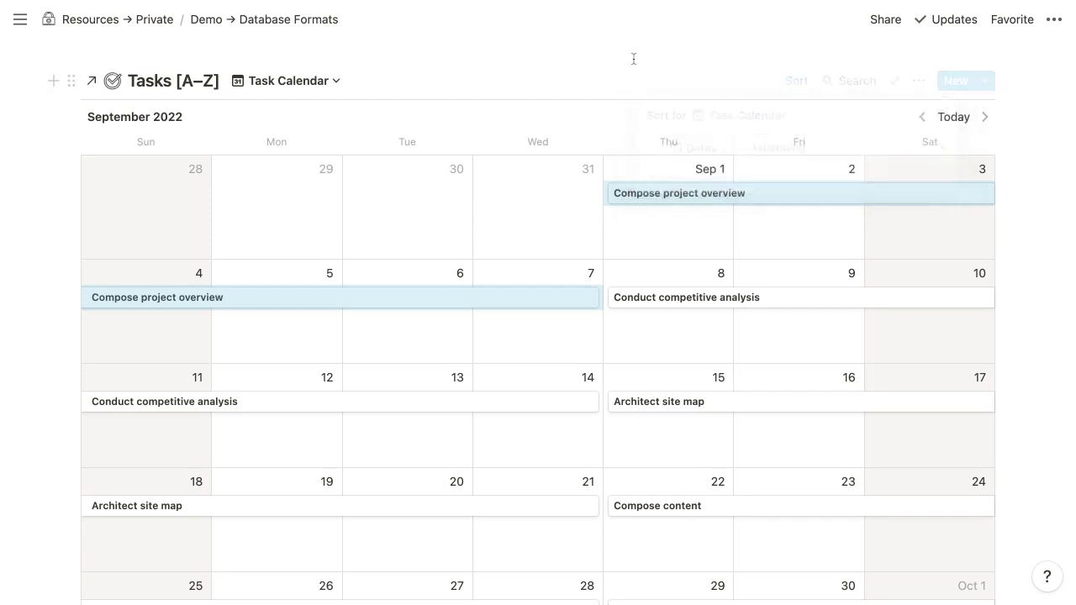
Show the Status and Responsible properties on the Task Calendar cards.
click(919, 82)
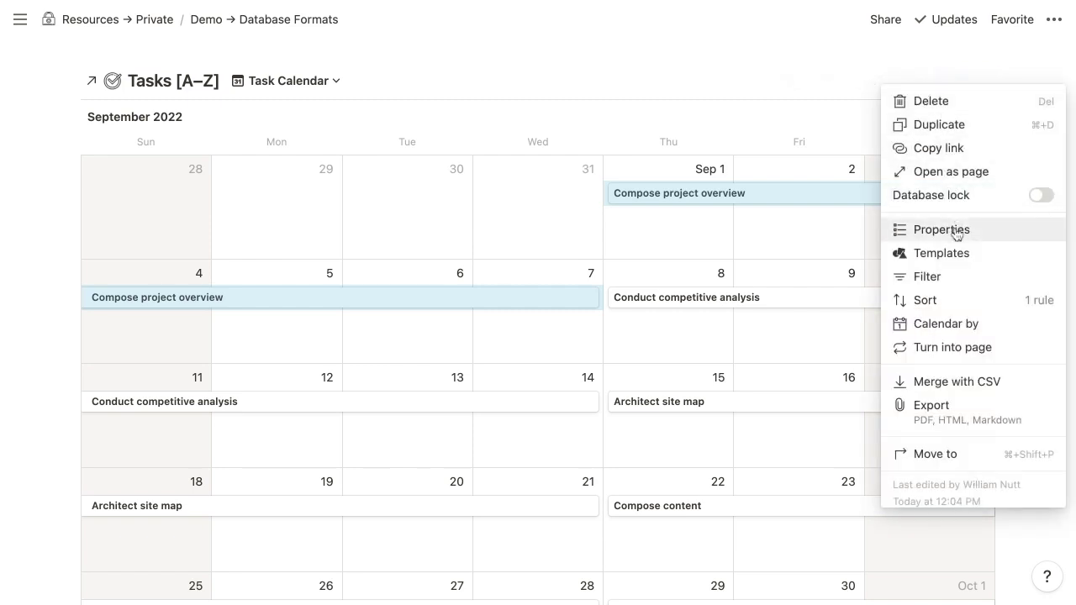
click(933, 230)
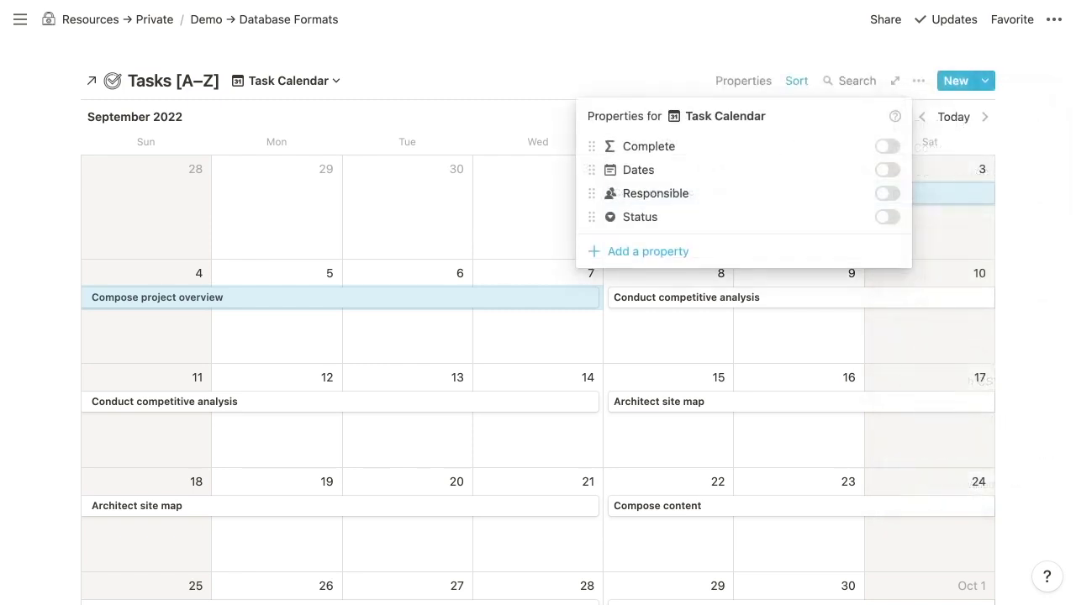
click(887, 217)
click(886, 194)
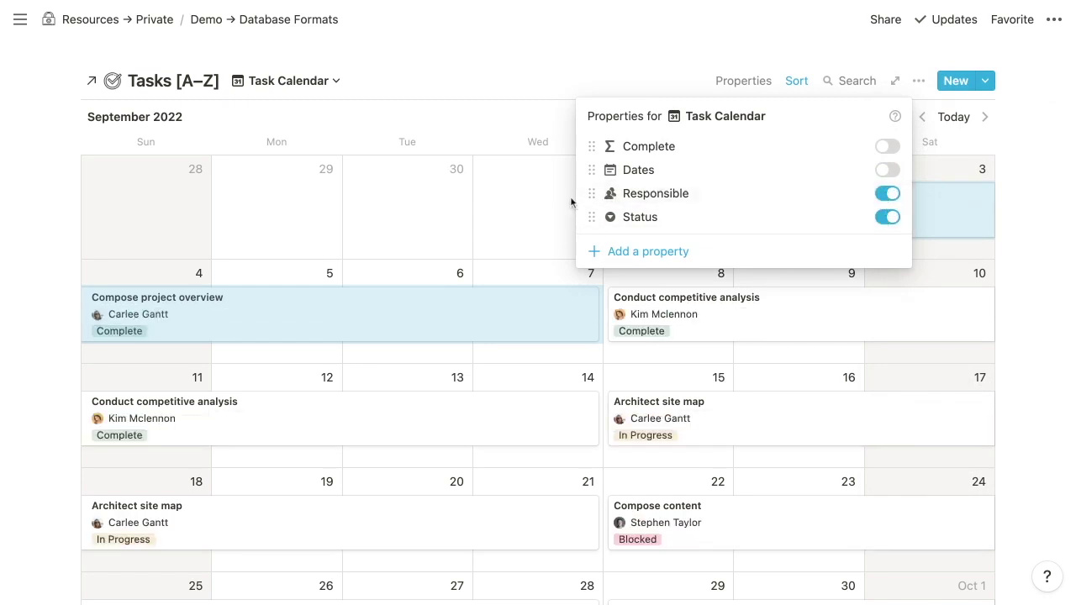
Reorder the Task Calendar properties so that Status comes before Responsible, both above Dates, and clear the selection.
drag(591, 193, 591, 170)
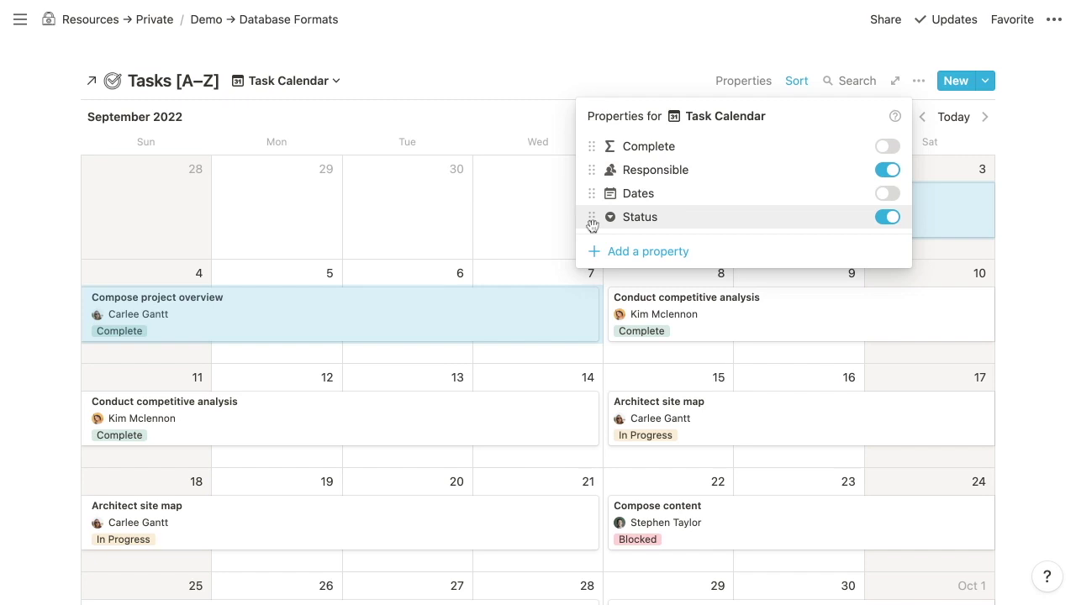
drag(593, 225, 593, 166)
click(509, 88)
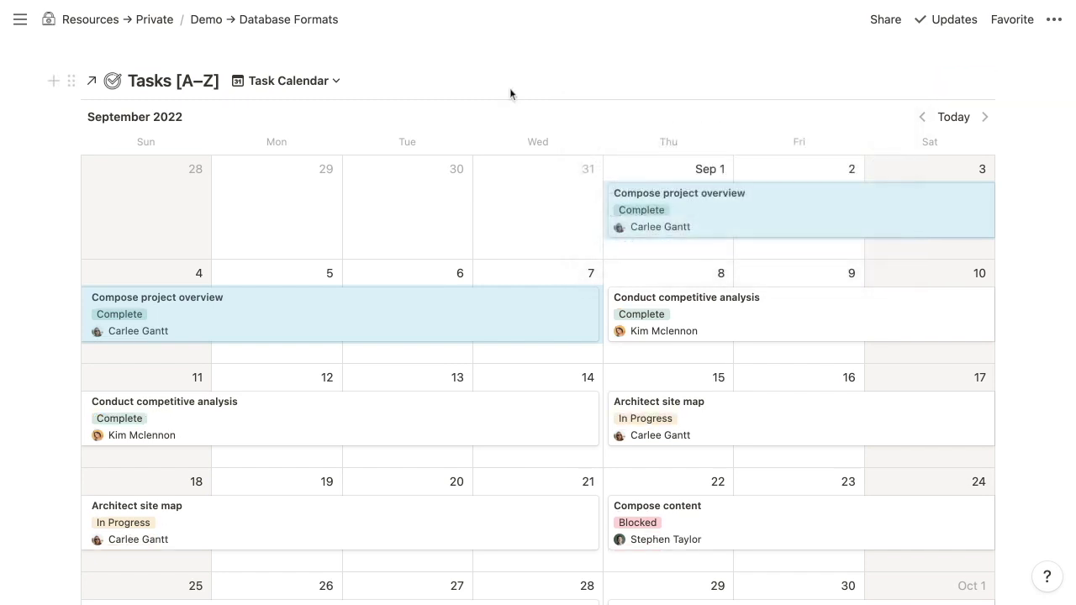
key(Escape)
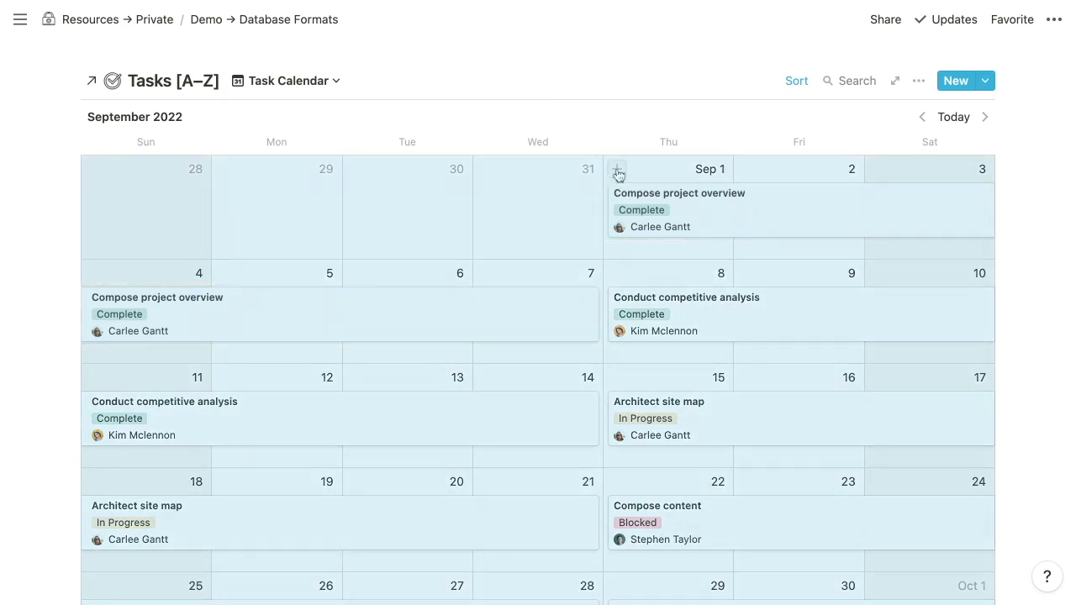
click(500, 221)
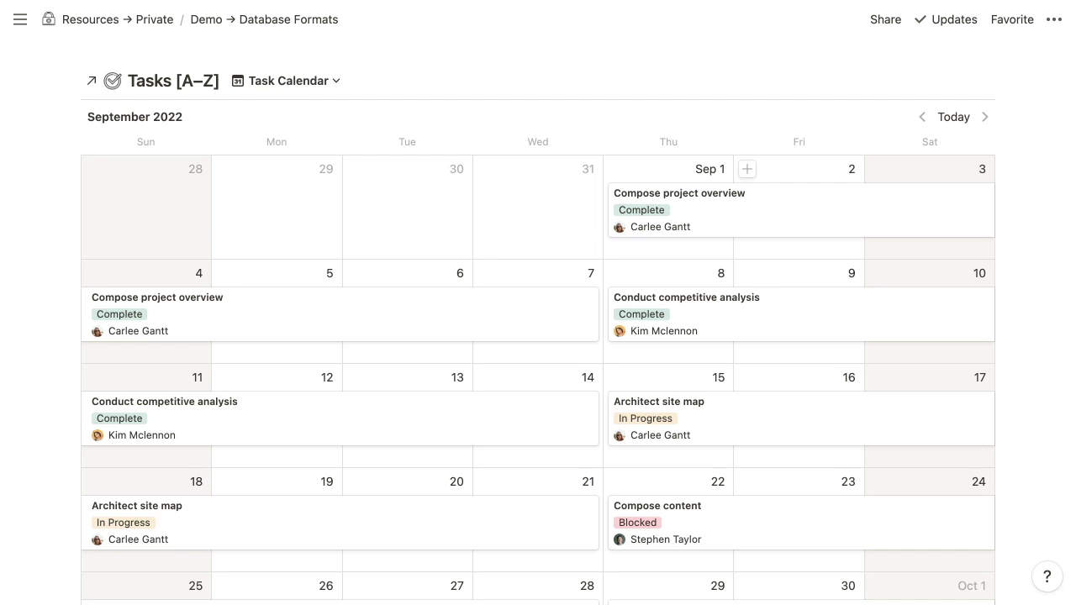
Duplicate the Task Calendar view of the Tasks [A–Z] database.
click(336, 83)
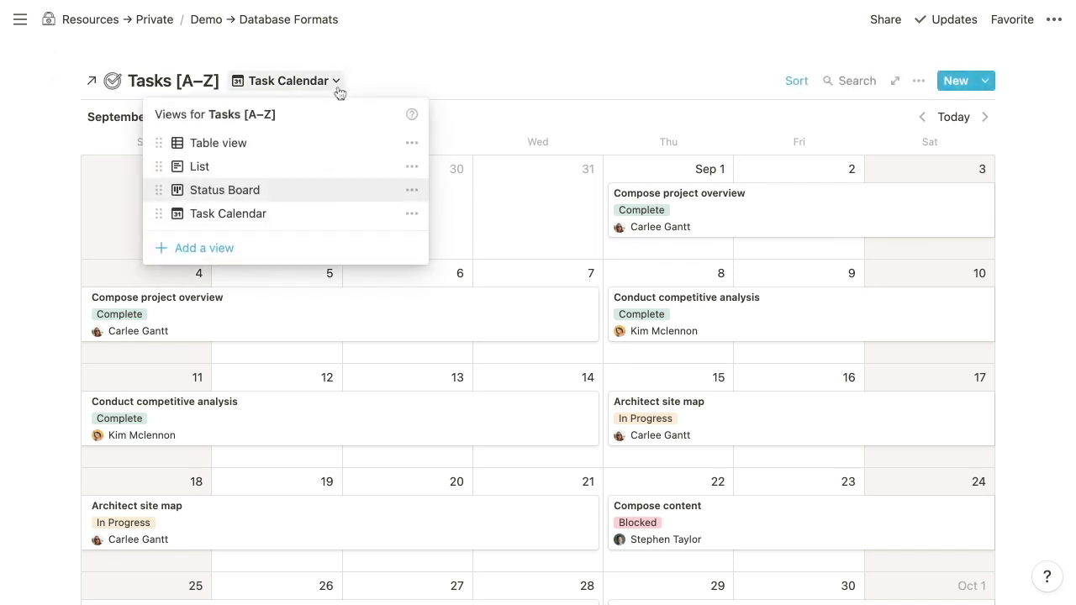
click(412, 216)
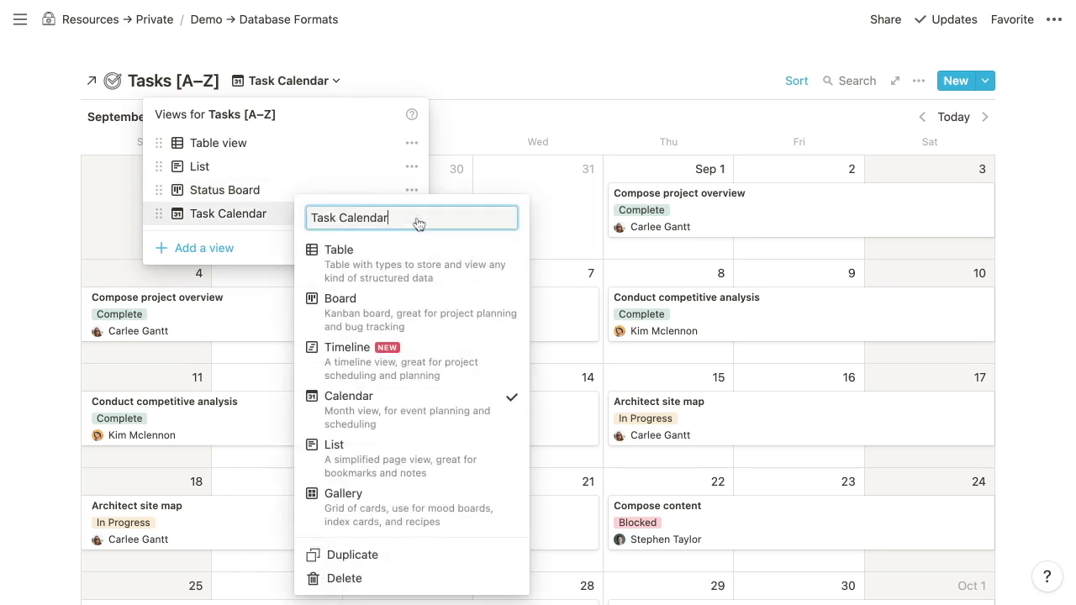
click(396, 556)
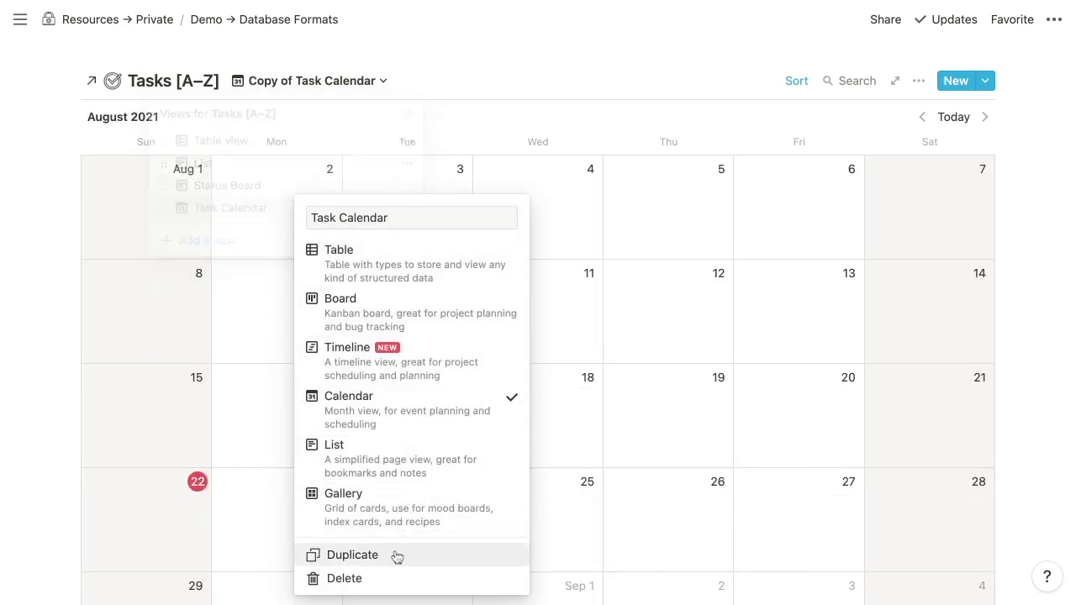
Rename the Copy of Task Calendar view to Task Timeline and change its format to Timeline.
click(384, 80)
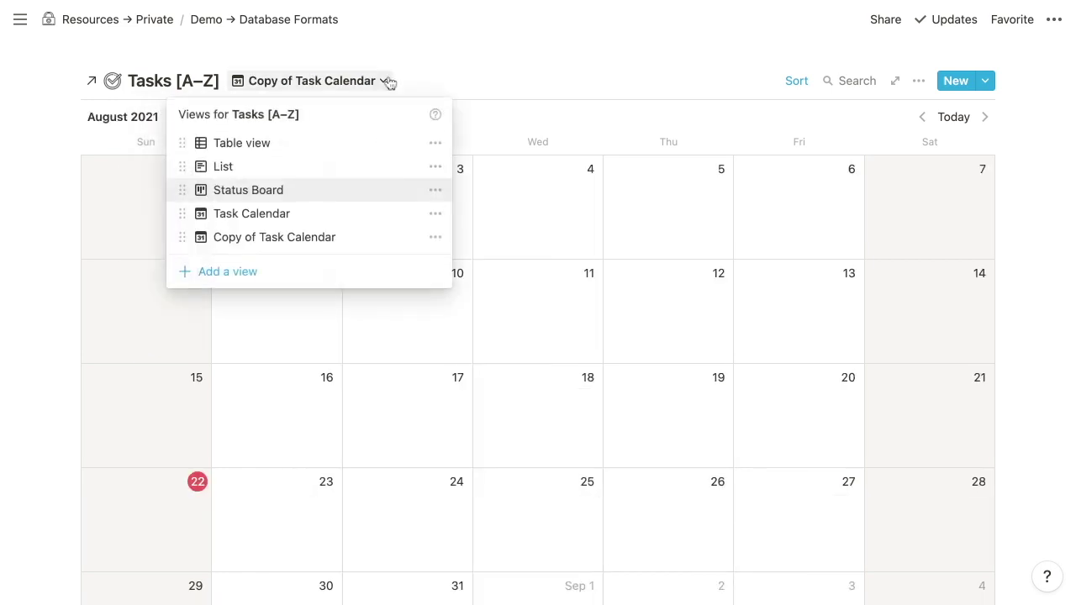
click(435, 237)
key(ctrl+a)
text(Task Timeline)
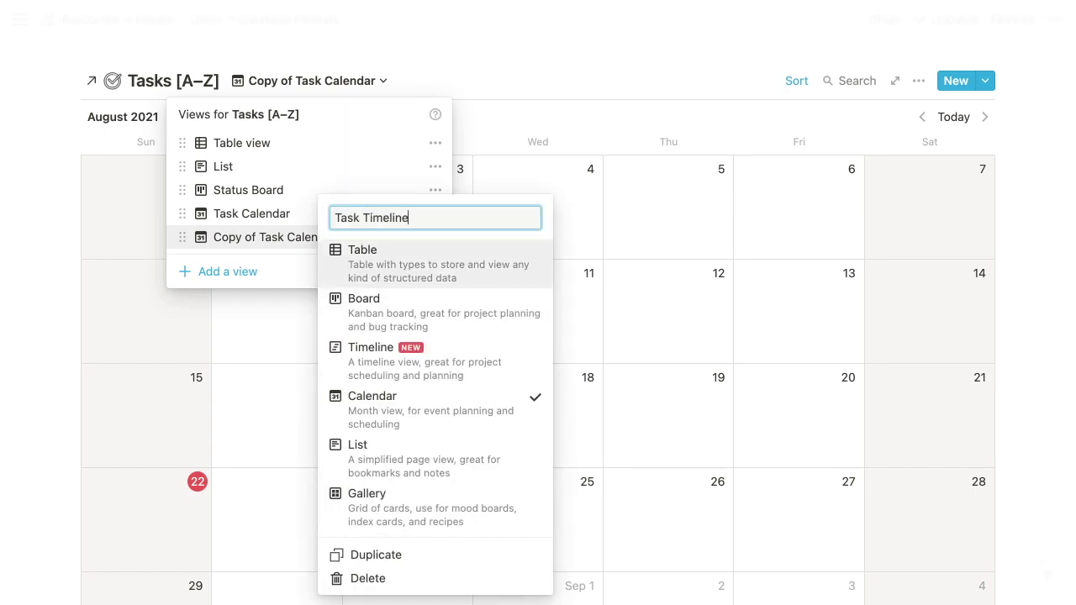
click(430, 380)
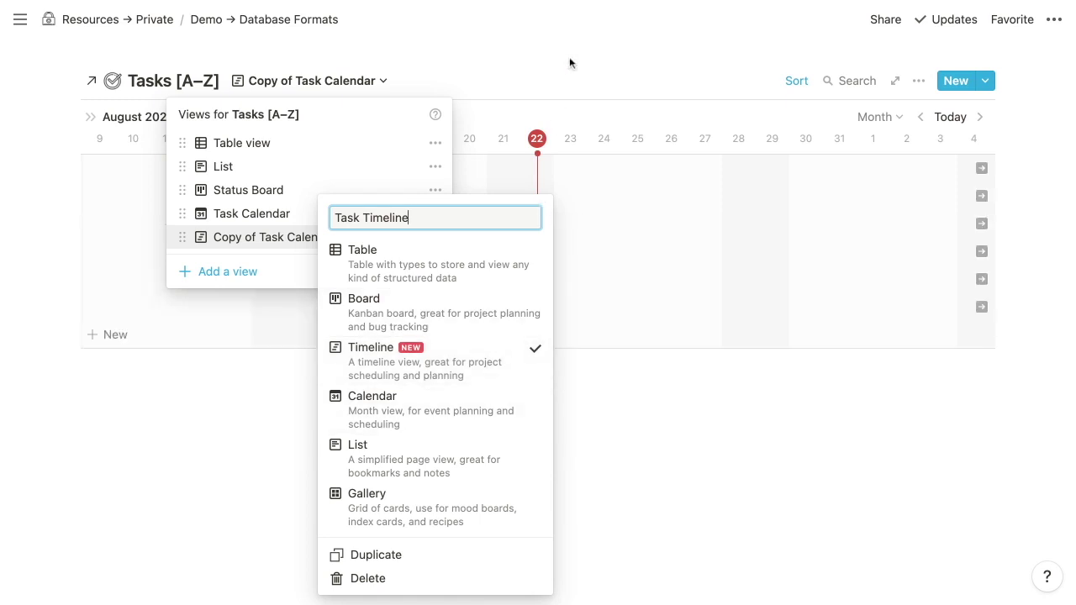
key(Escape)
key(Escape)
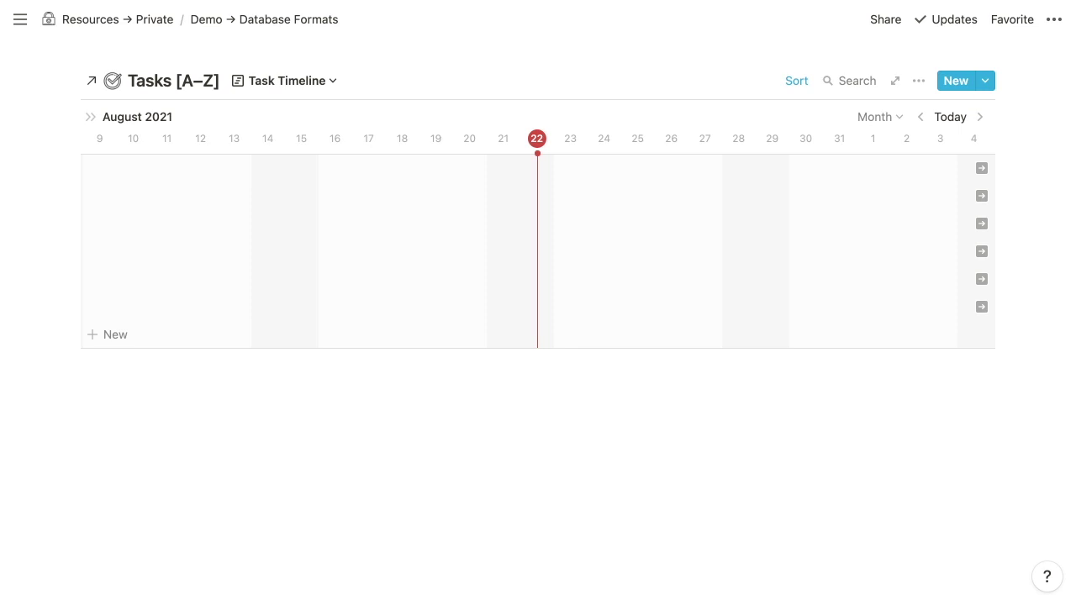
Review which date property the Task Timeline view is plotted by, and keep its time scale at Month.
click(919, 82)
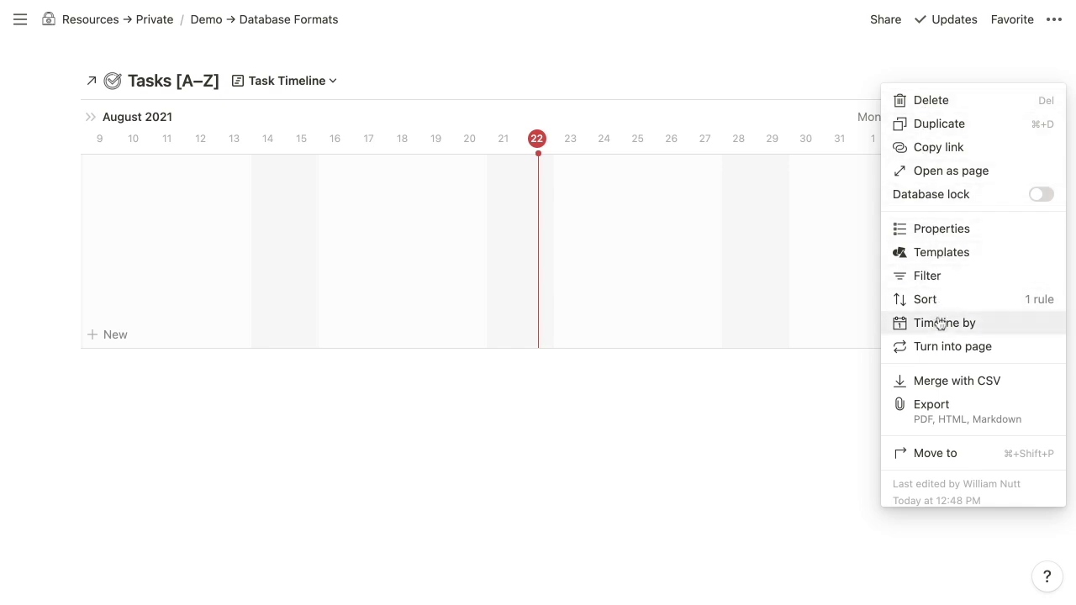
click(964, 326)
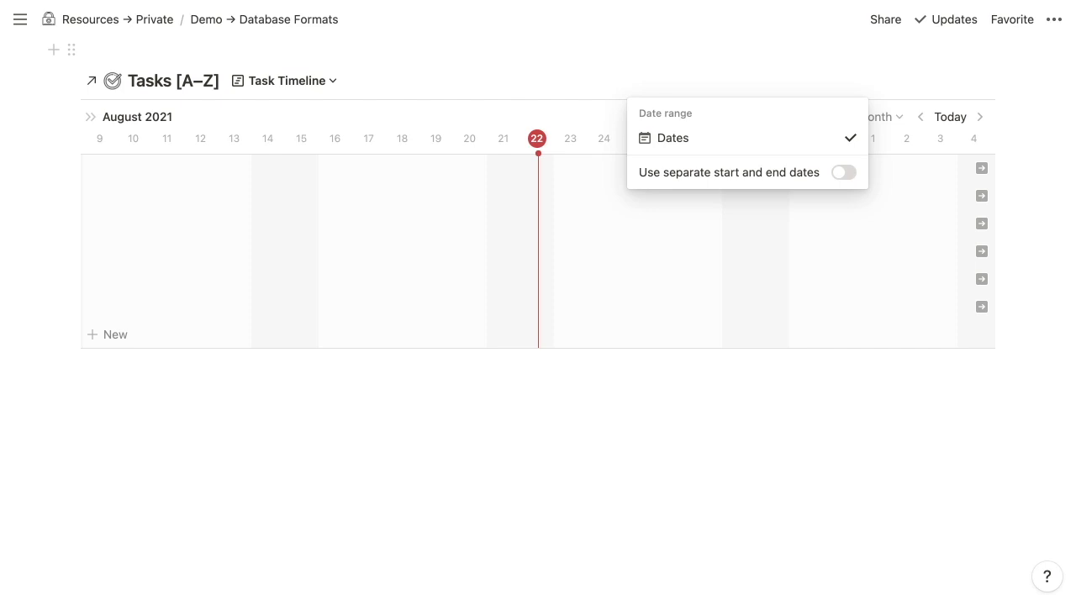
key(Escape)
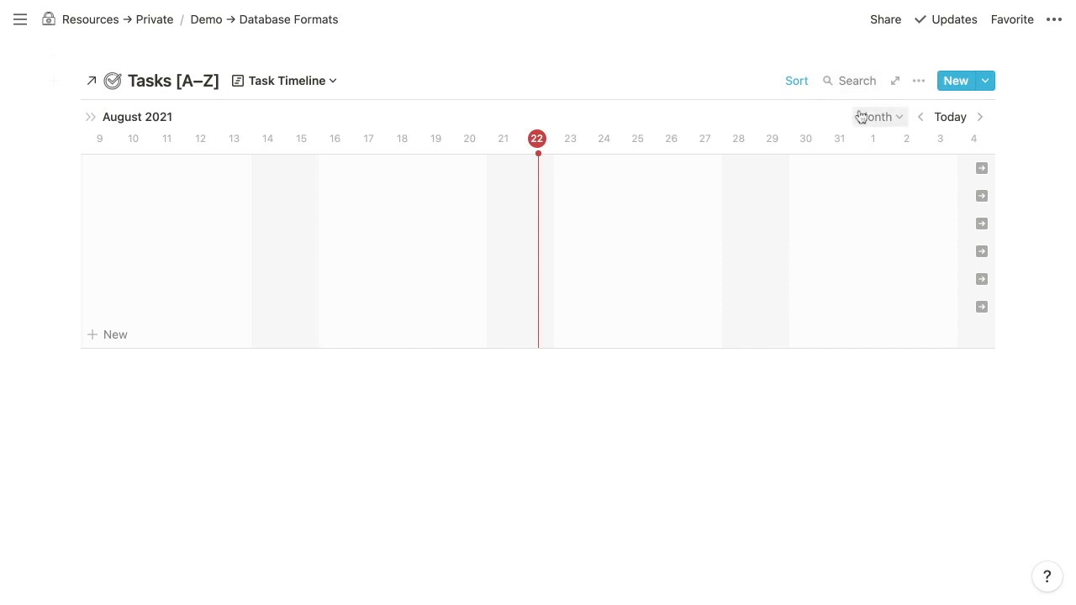
click(887, 126)
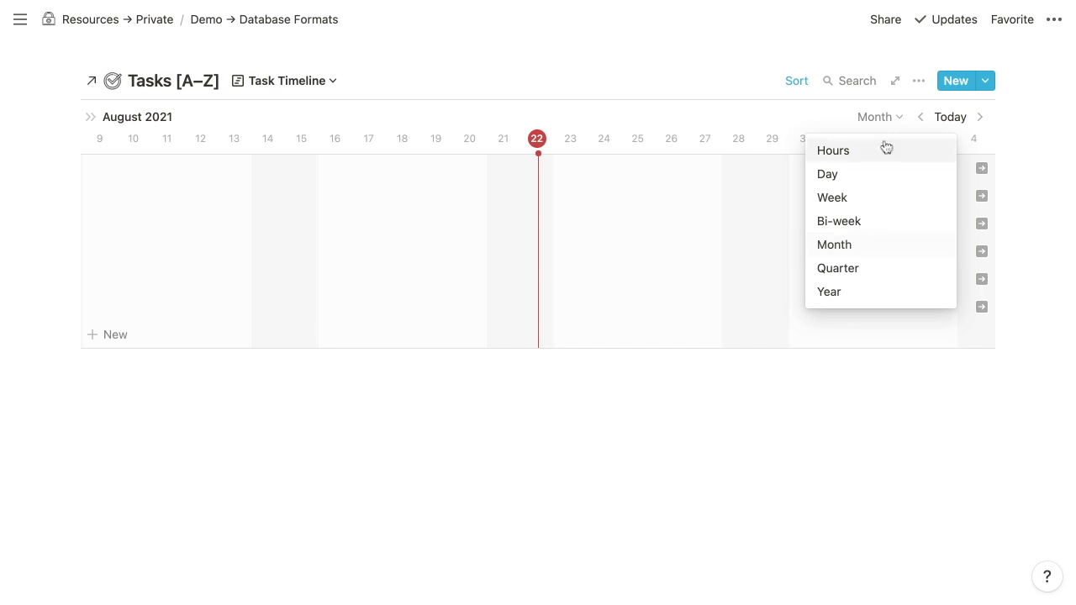
click(877, 254)
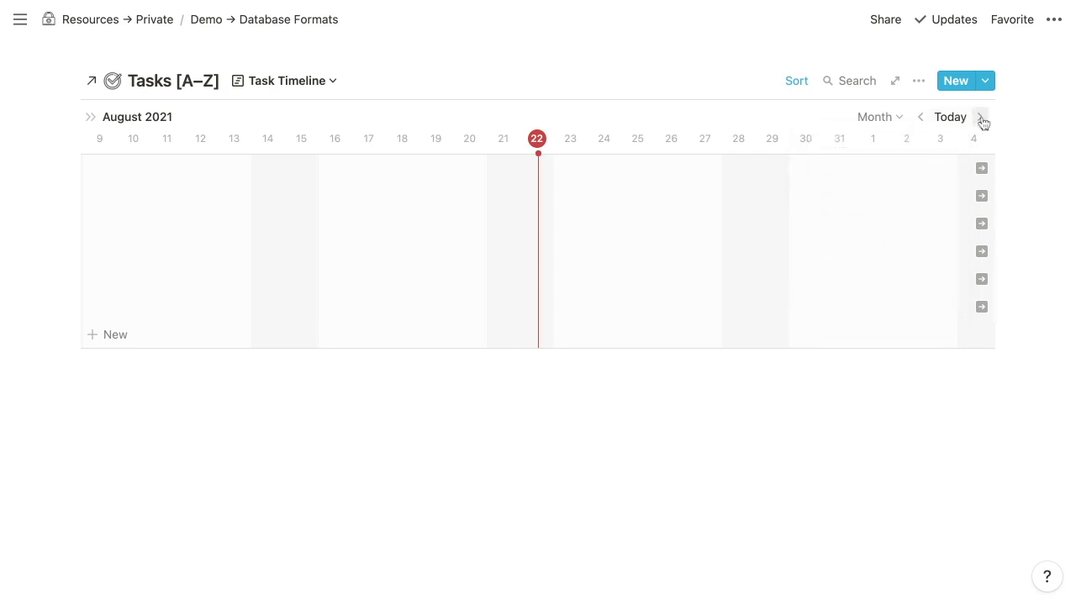
Browse the timeline's earlier and later periods, return to today, and jump to the Conduct competitive analysis and Compose content tasks.
click(923, 122)
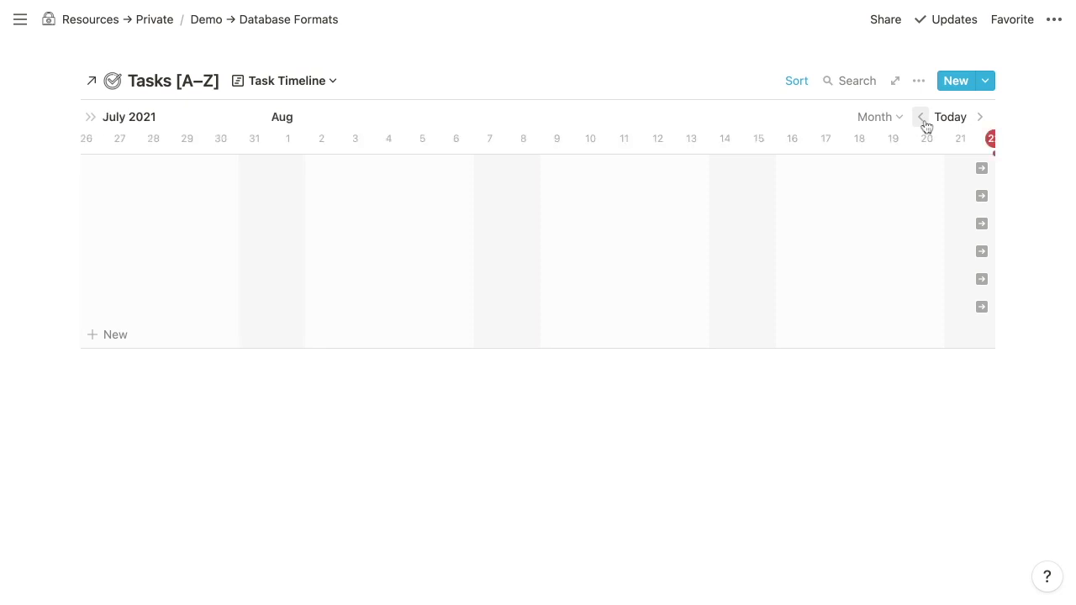
click(979, 120)
click(981, 120)
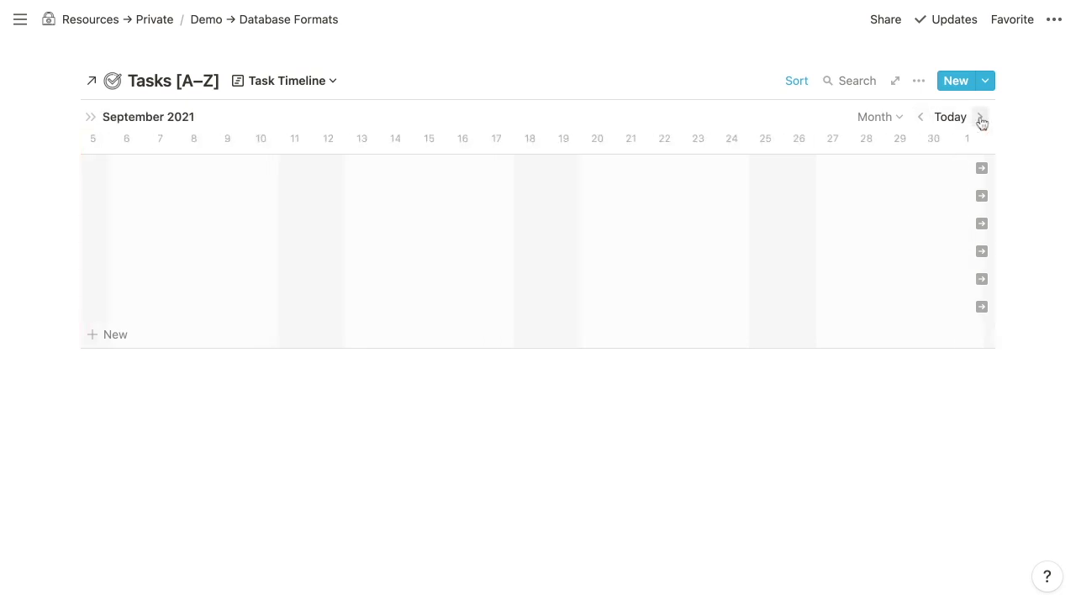
click(950, 119)
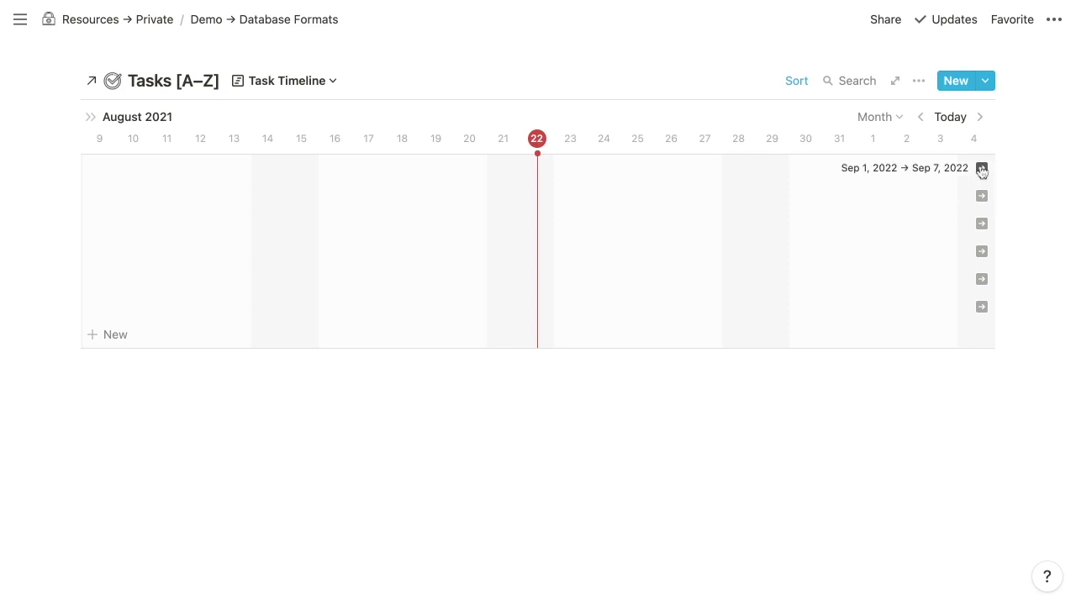
click(981, 195)
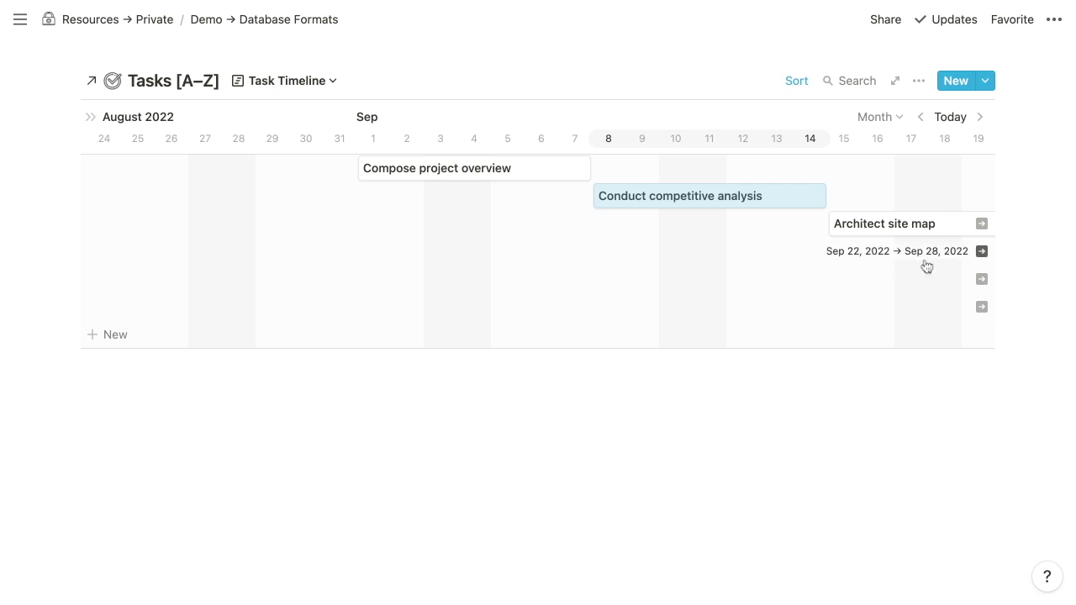
click(980, 251)
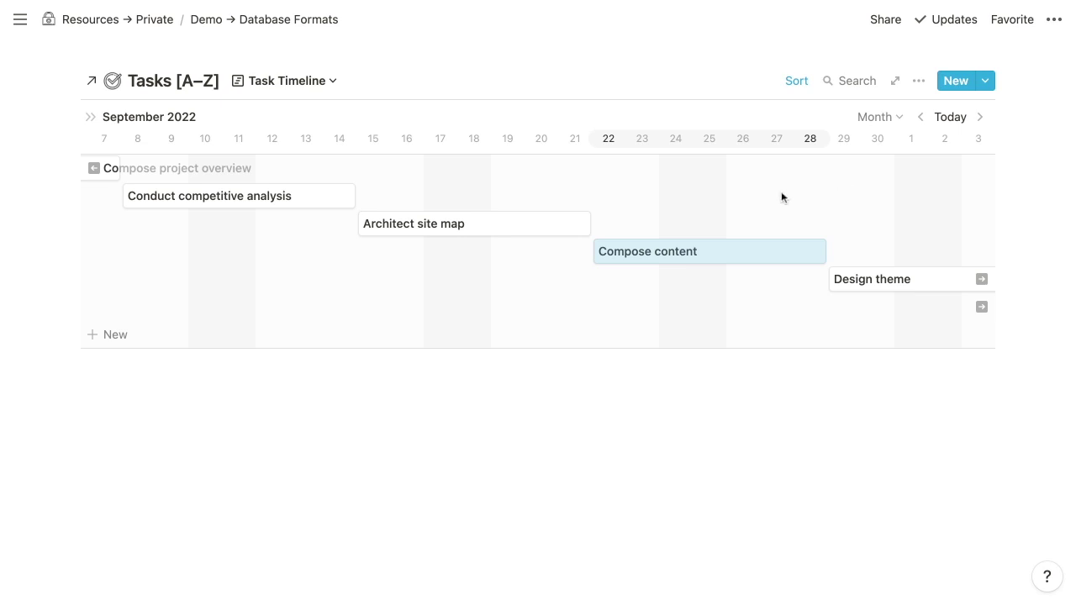
Try lengthening and shortening the Architect site map bar on the timeline by moving its end date.
drag(589, 223, 658, 223)
drag(591, 219, 448, 223)
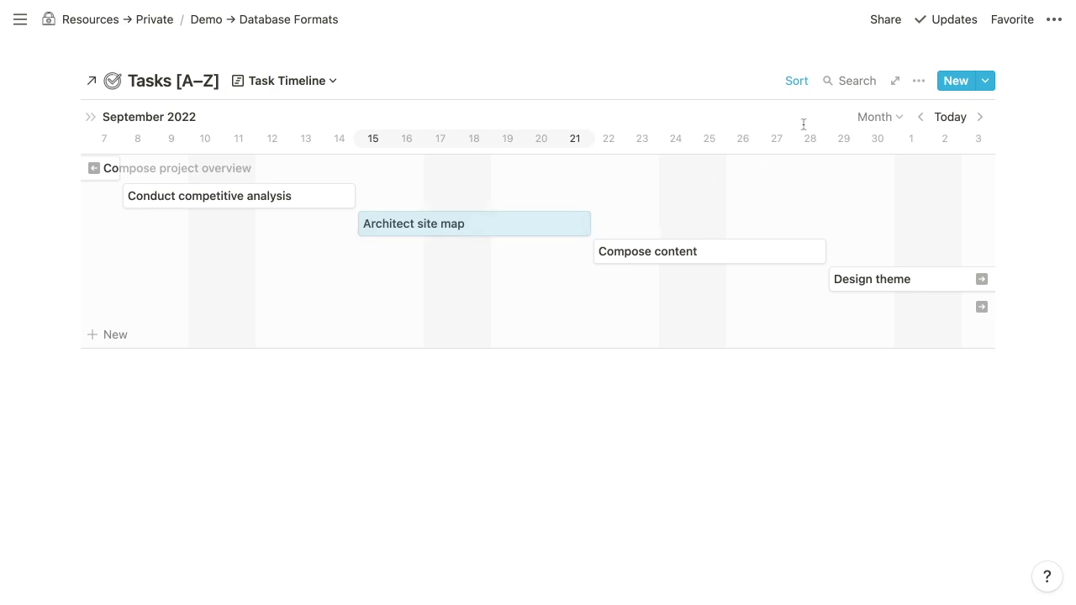
Review the sort rules of the Task Timeline view.
click(804, 89)
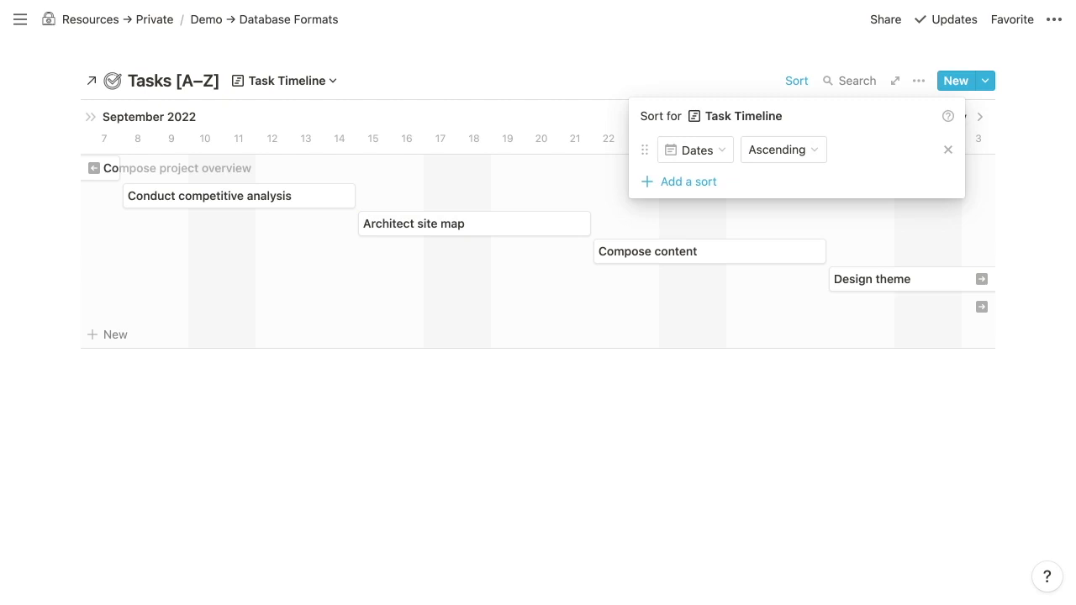
click(760, 69)
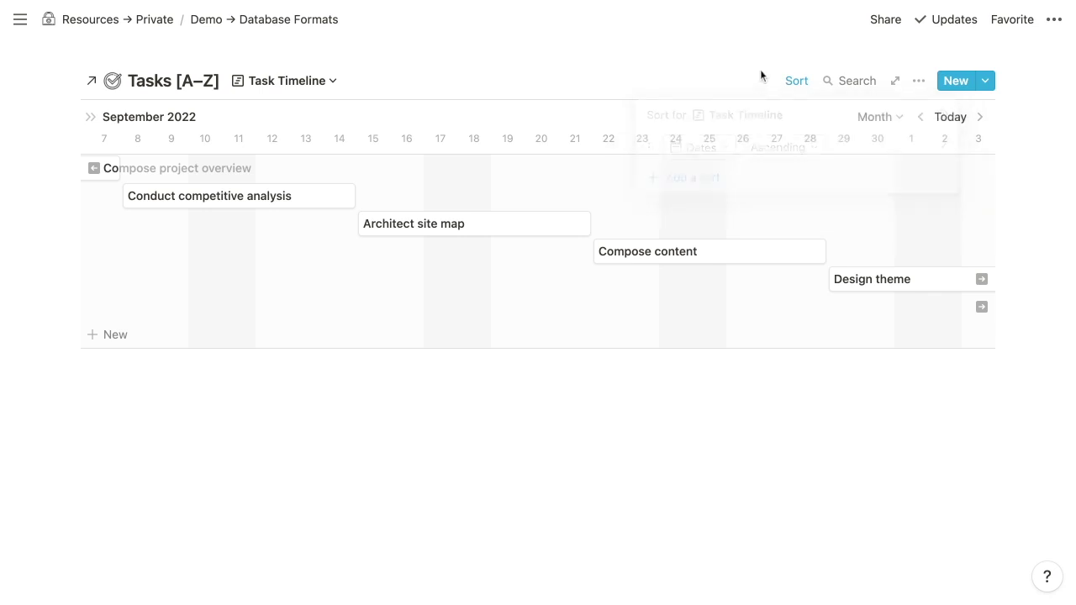
Show the Responsible and Status properties on the Task Timeline bars, with Status placed before Responsible.
click(917, 82)
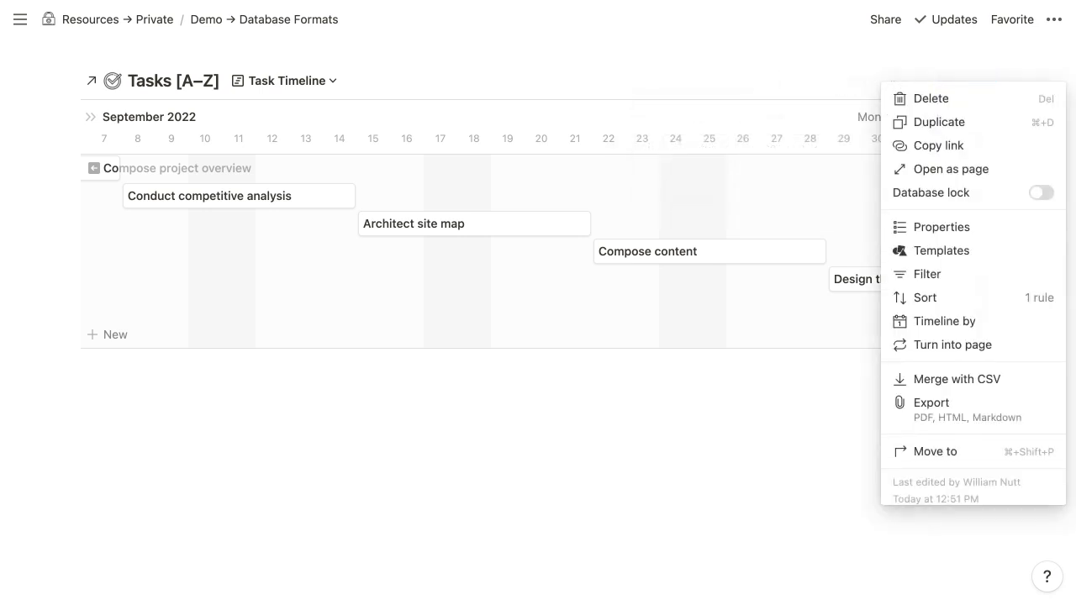
click(939, 236)
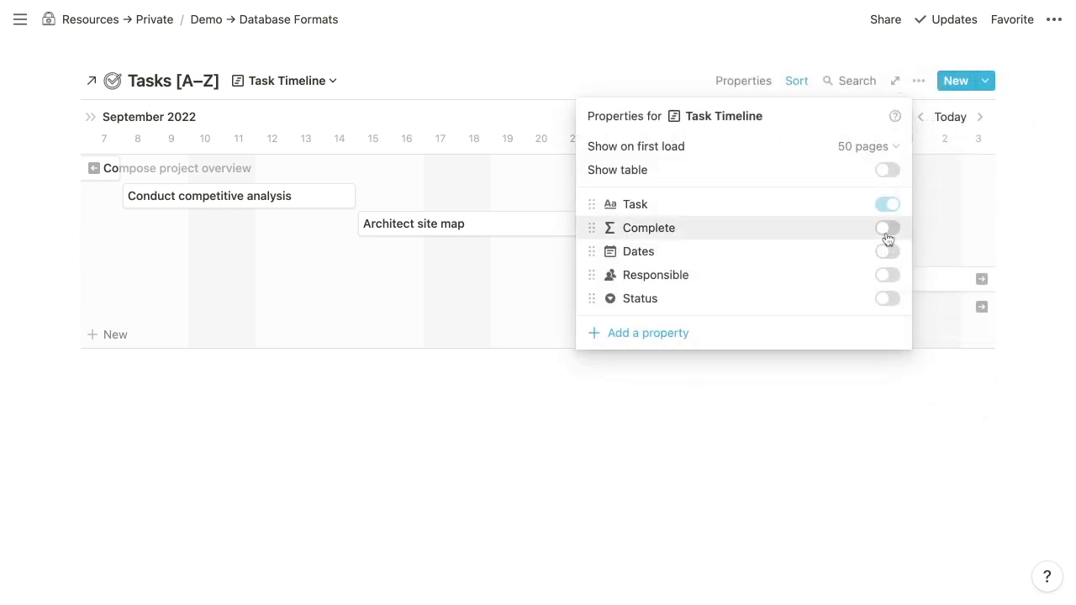
click(887, 275)
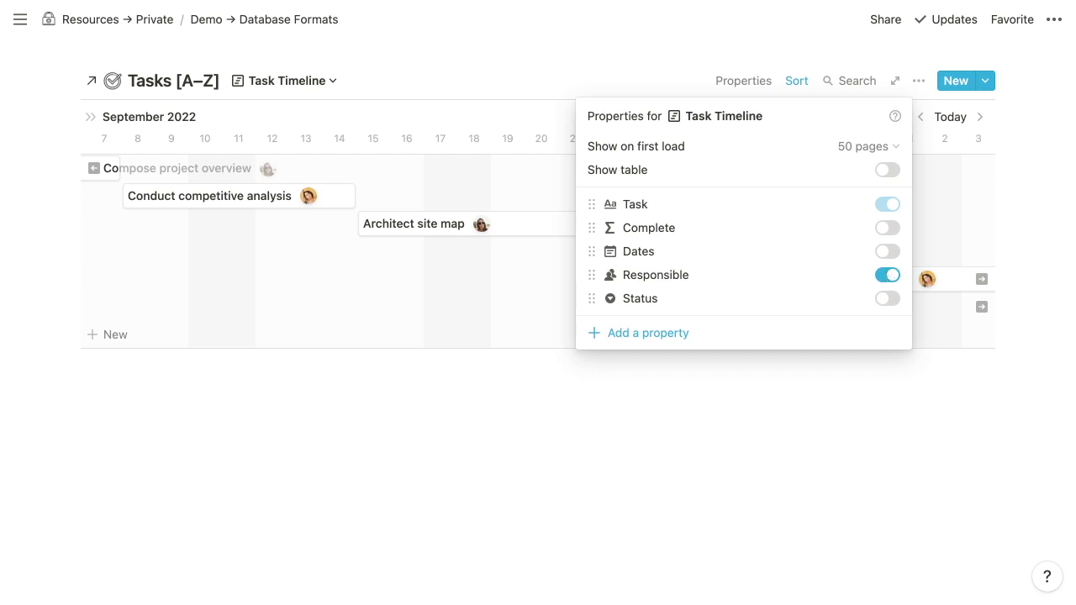
click(887, 299)
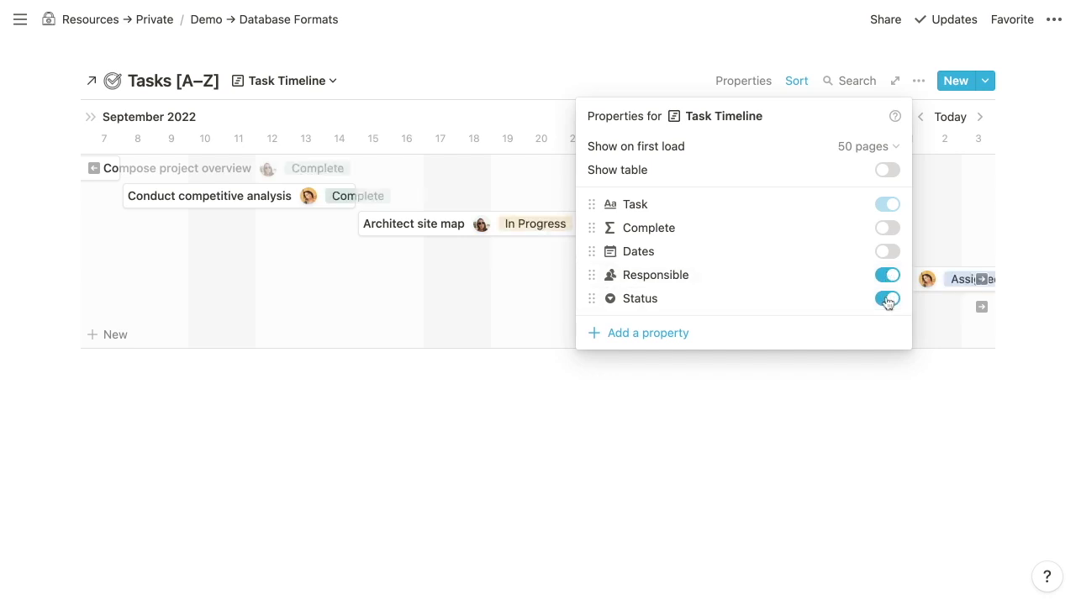
drag(592, 298, 592, 273)
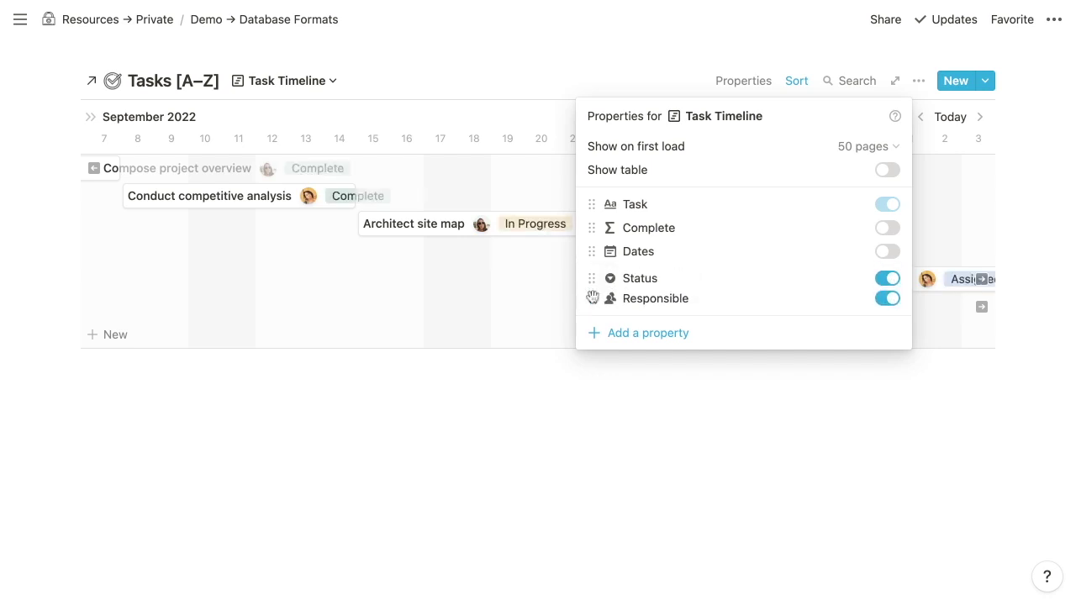
click(540, 101)
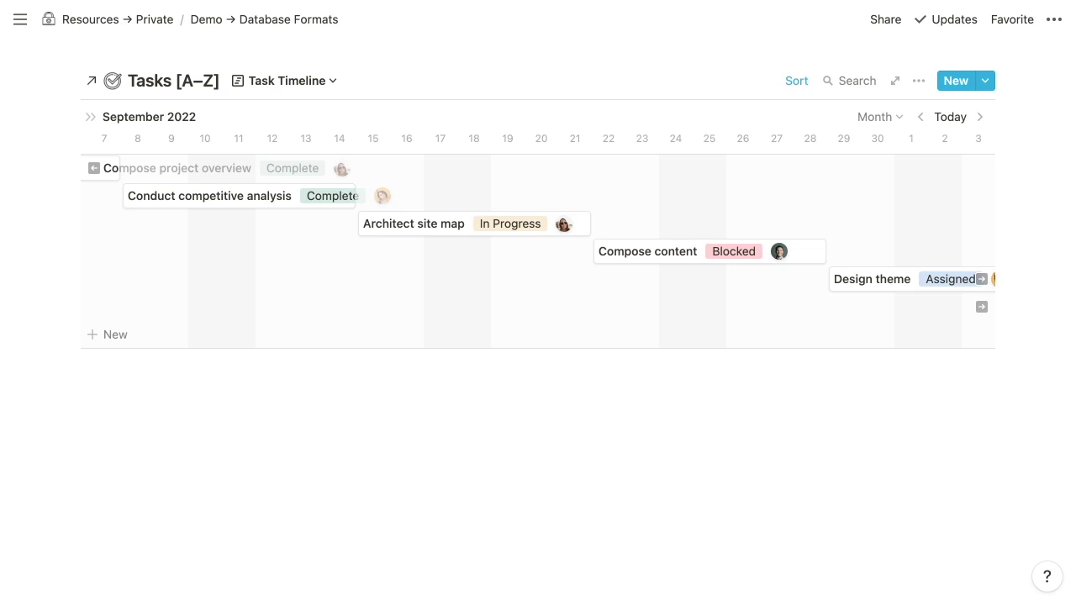
Show the table beside the timeline and add the Status property to it, ordered directly after Task.
click(91, 117)
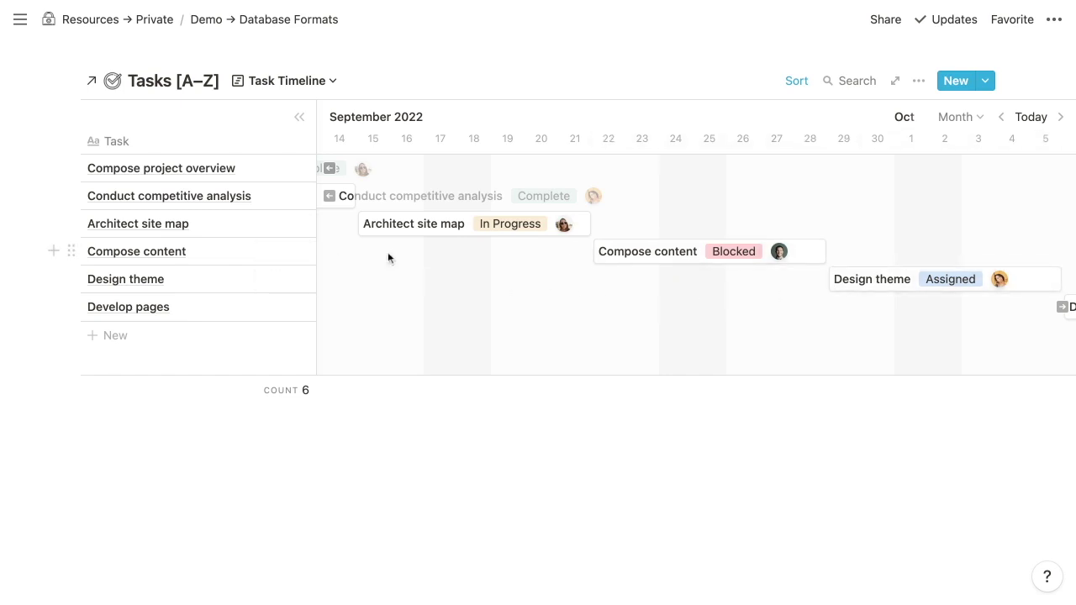
click(918, 81)
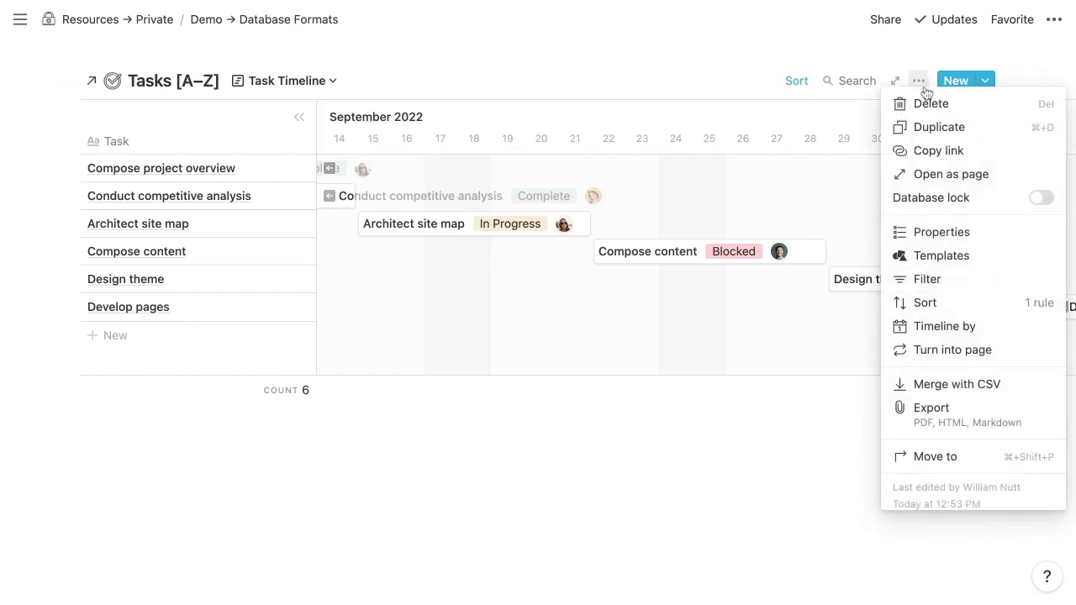
click(956, 241)
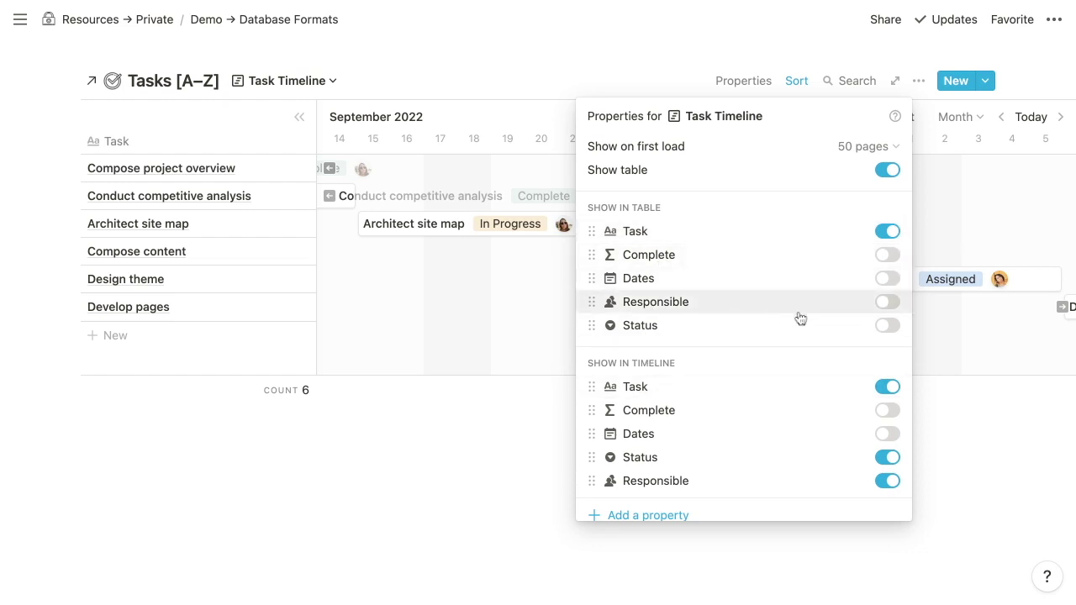
click(887, 326)
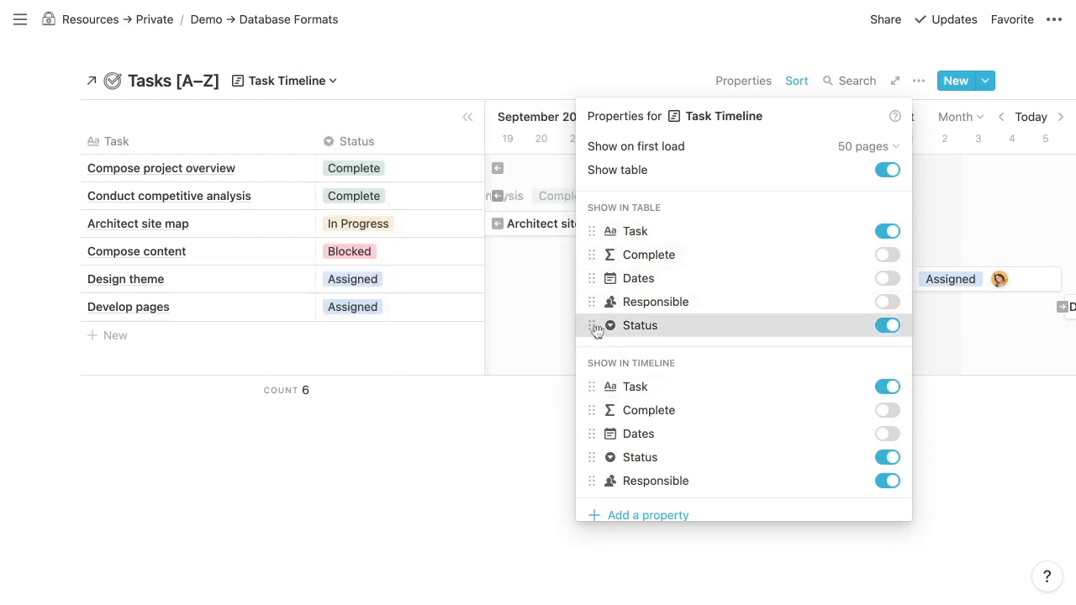
drag(594, 331, 596, 252)
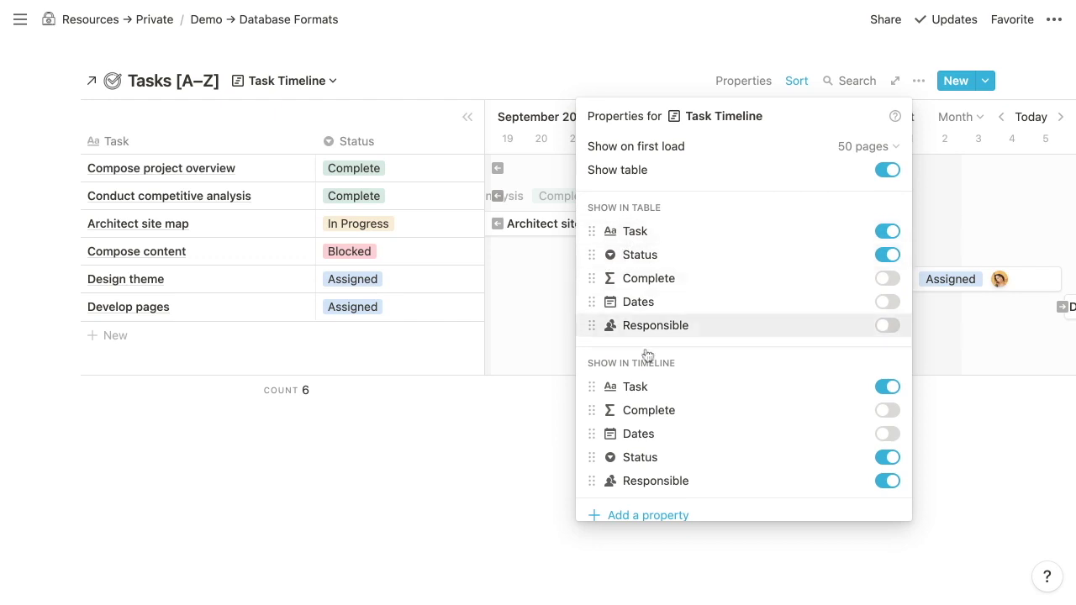
Hide Status from the timeline bars and move Responsible directly after Task in the timeline's properties.
click(889, 457)
drag(590, 481, 594, 411)
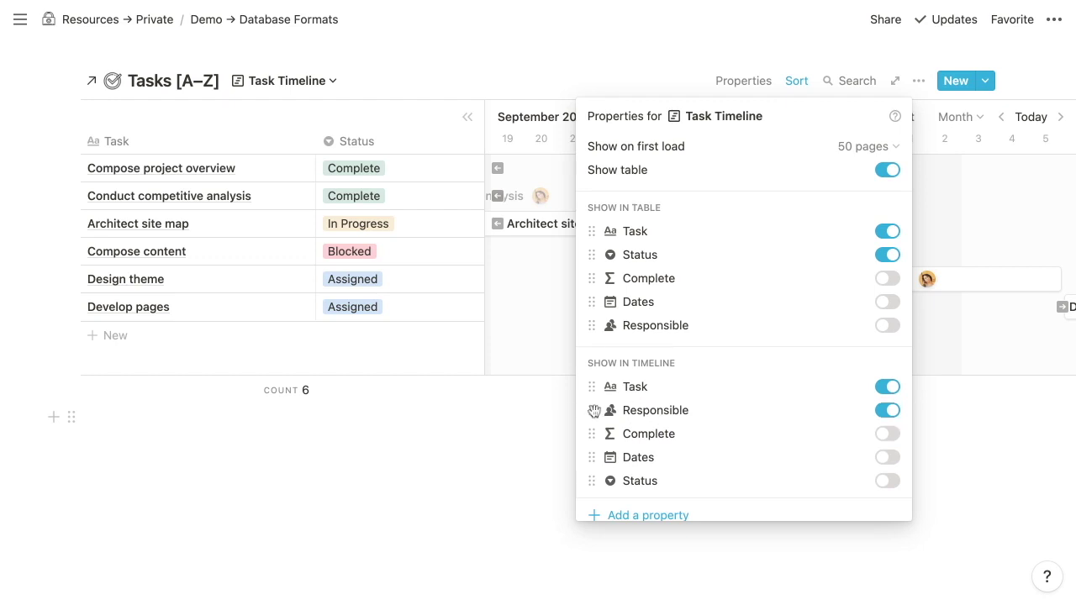
click(544, 73)
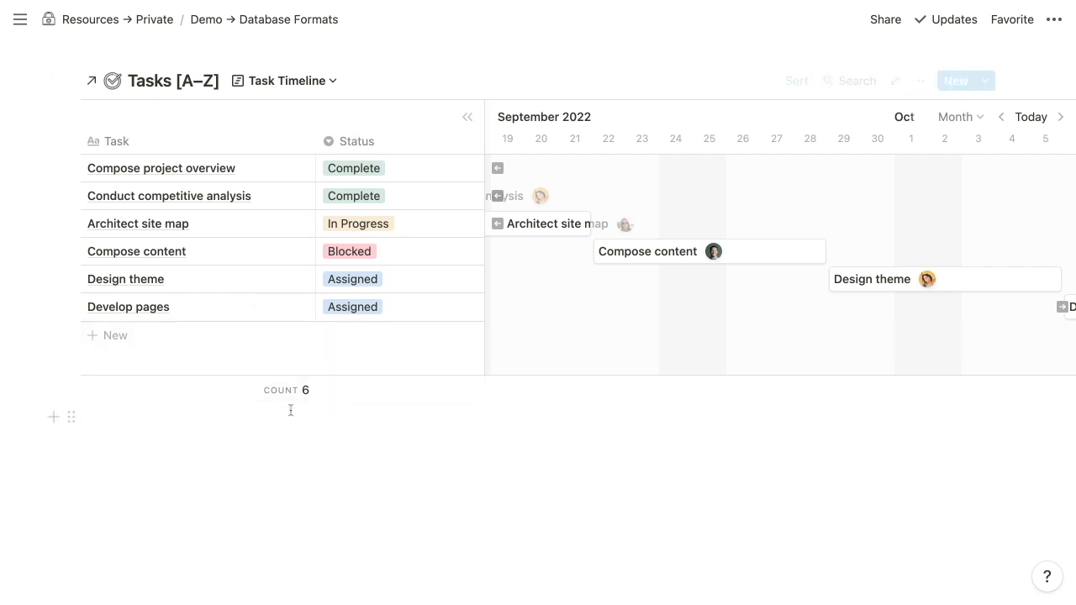
Set the Status column's calculation in the timeline table to Count values.
click(407, 402)
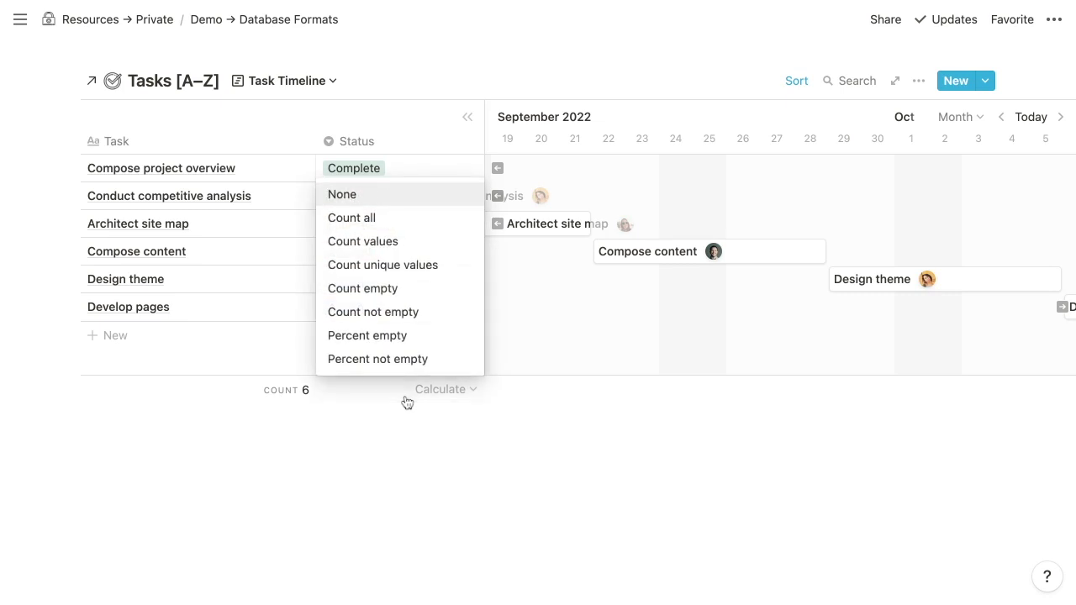
click(370, 241)
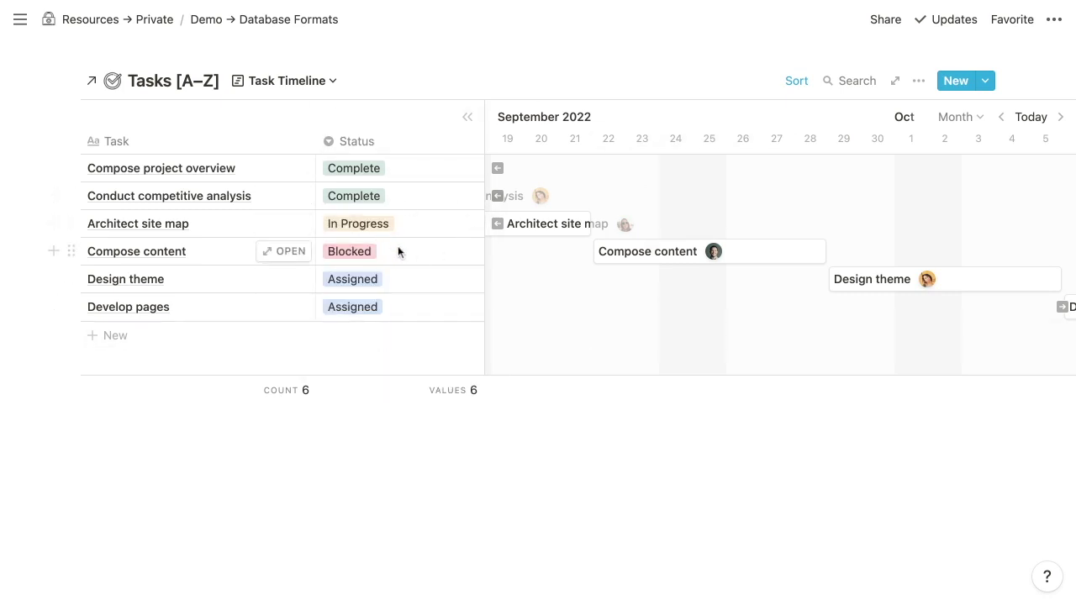